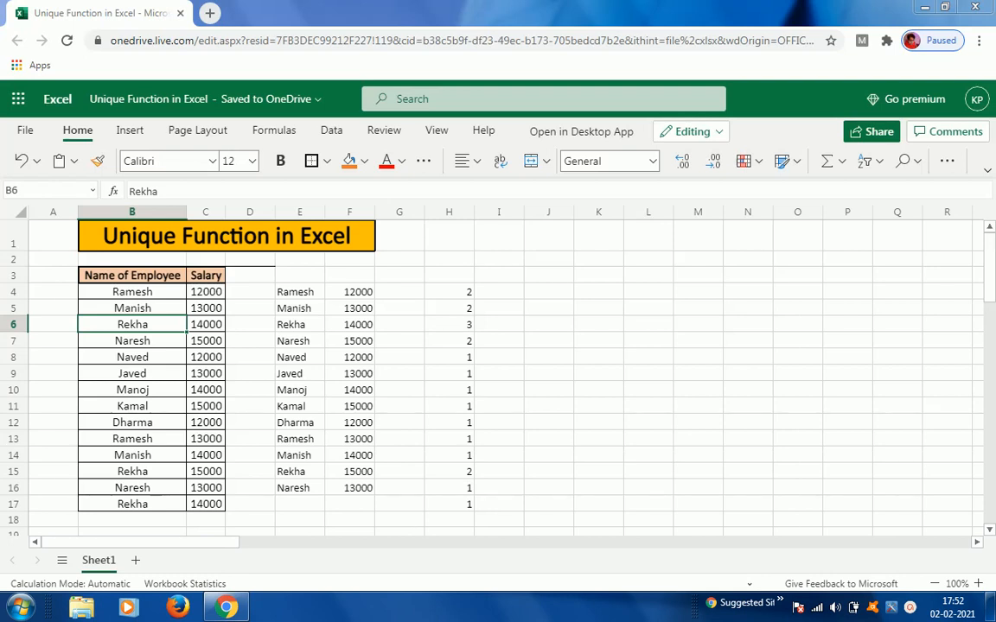
Look over the Name of Employee and Salary columns, including the first entries in rows 4 and 5
{"action": "left_click", "coordinate": [134, 276]}
{"action": "key", "text": "Right"}
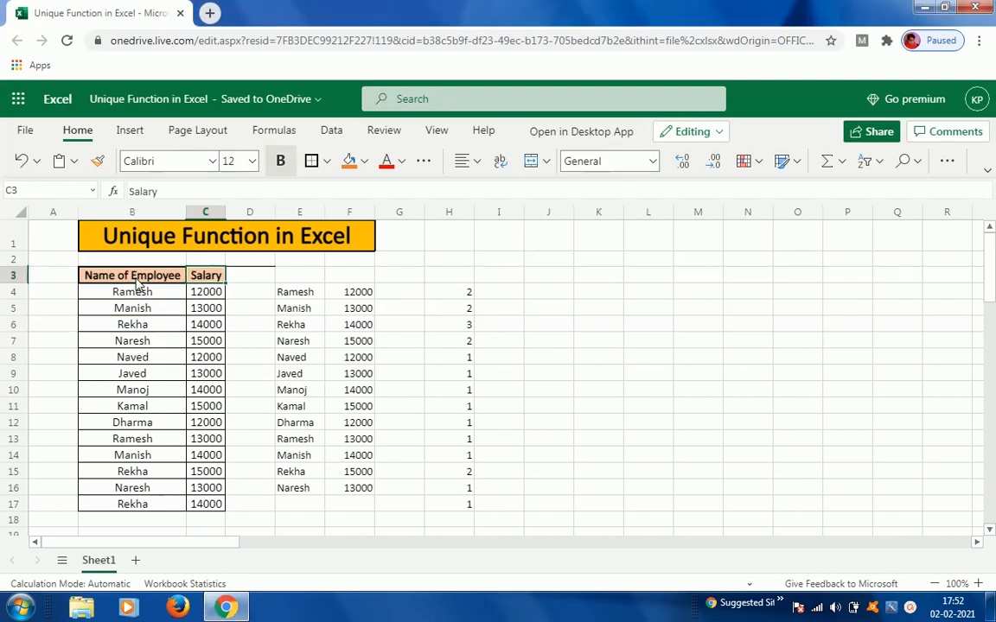
{"action": "key", "text": "Down"}
{"action": "key", "text": "Left"}
{"action": "key", "text": "Left"}
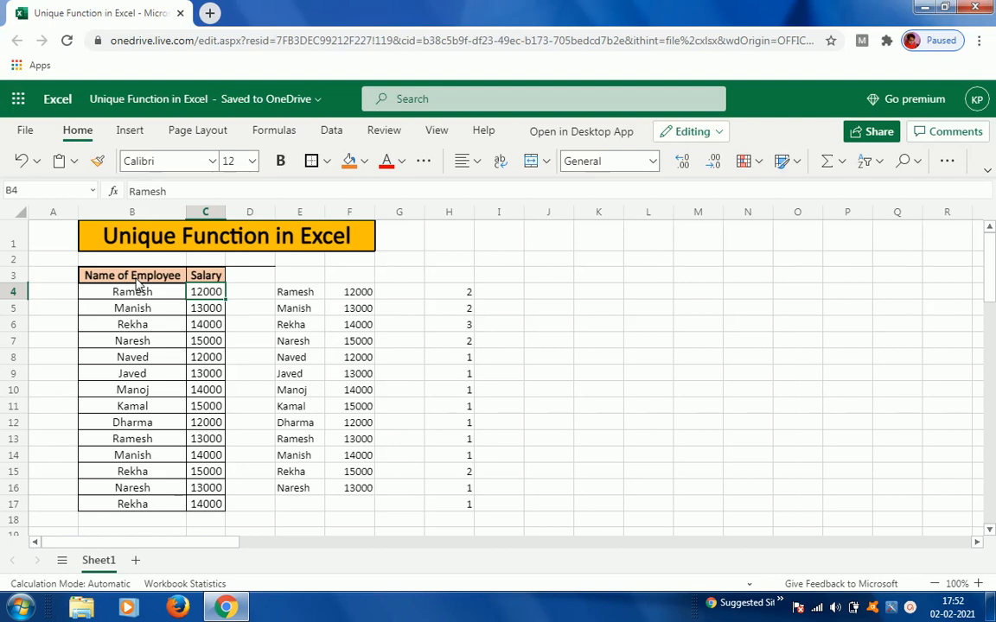
{"action": "key", "text": "Right"}
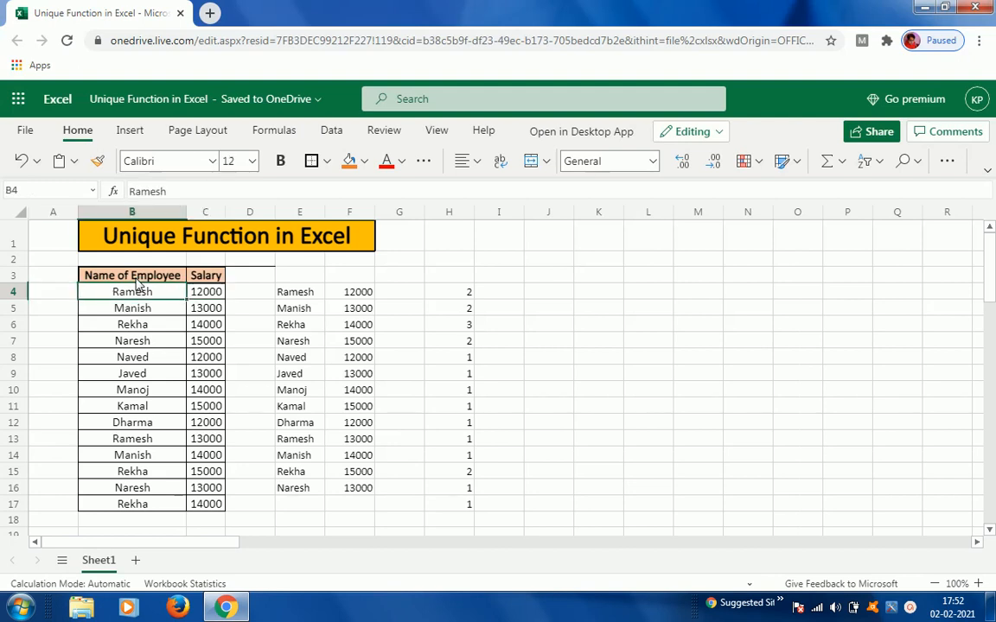
{"action": "key", "text": "Down"}
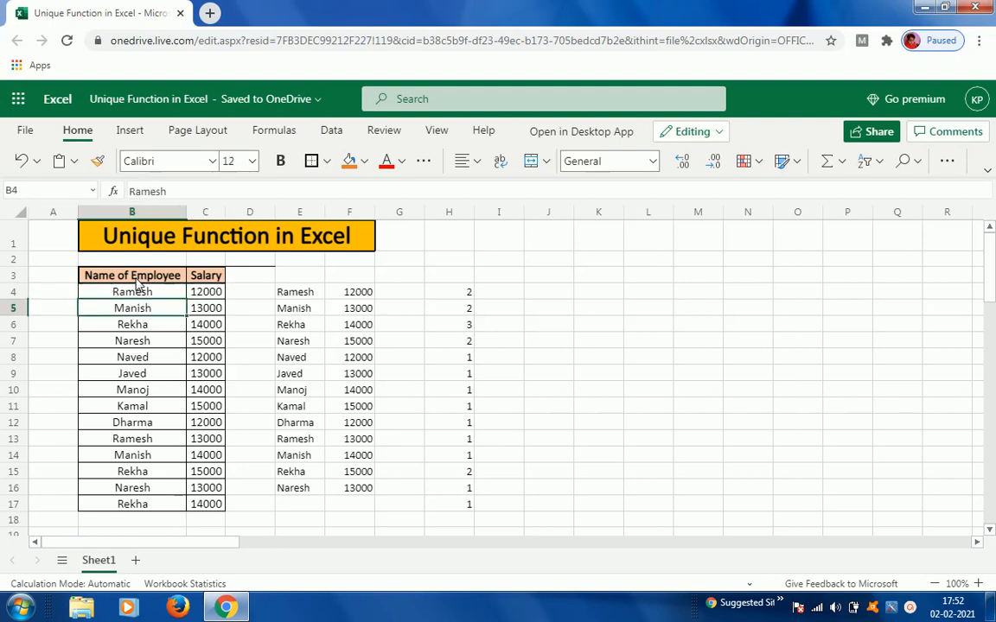
{"action": "key", "text": "Up"}
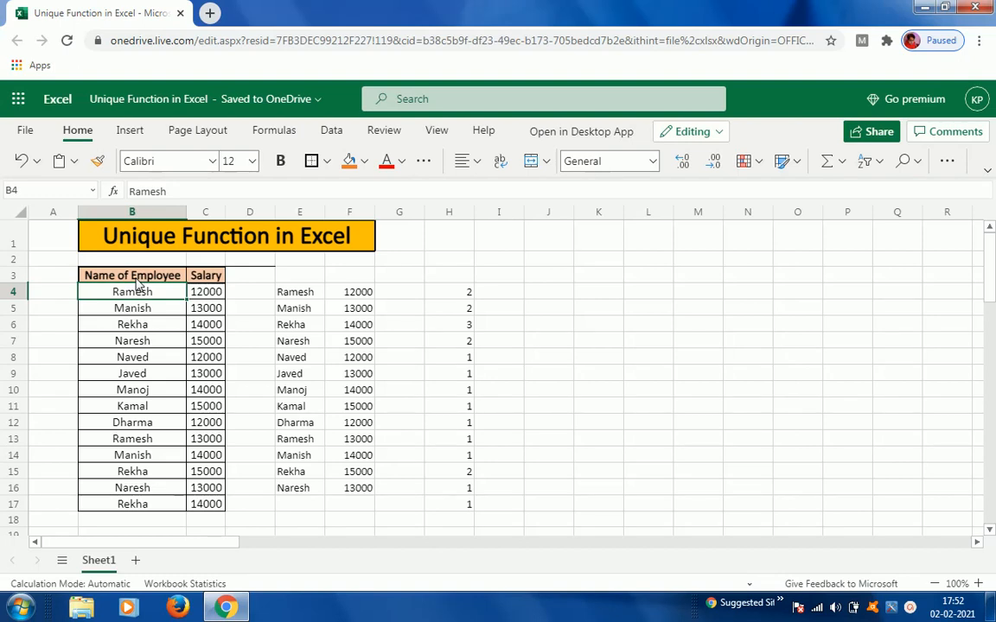
Clear the existing UNIQUE formula from cell E4 and keep the current Windows color scheme, with the option to ask again
{"action": "key", "text": "Right"}
{"action": "key", "text": "Right"}
{"action": "key", "text": "Right"}
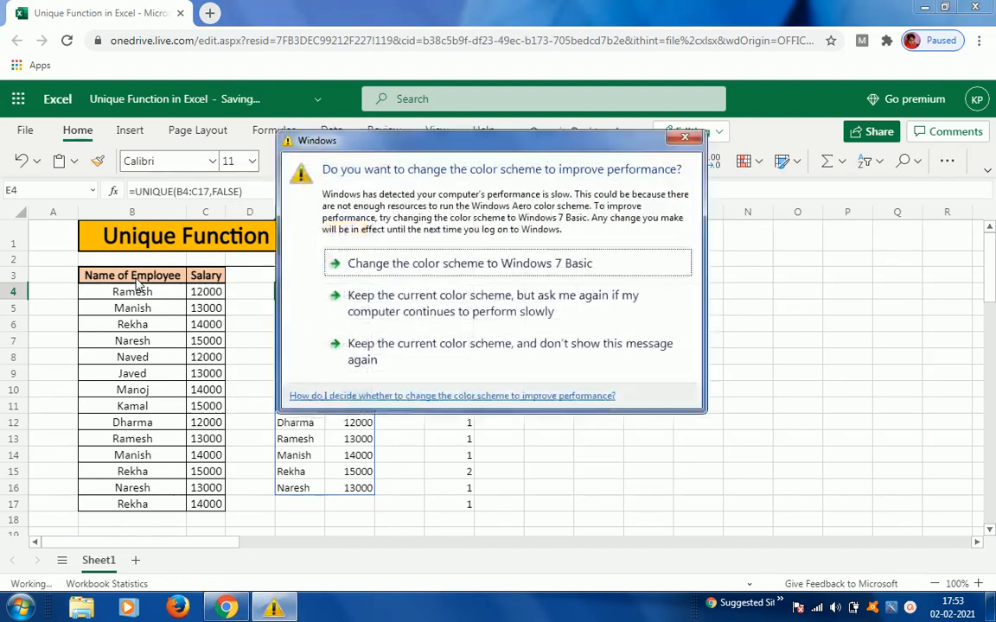
{"action": "left_click", "coordinate": [378, 306]}
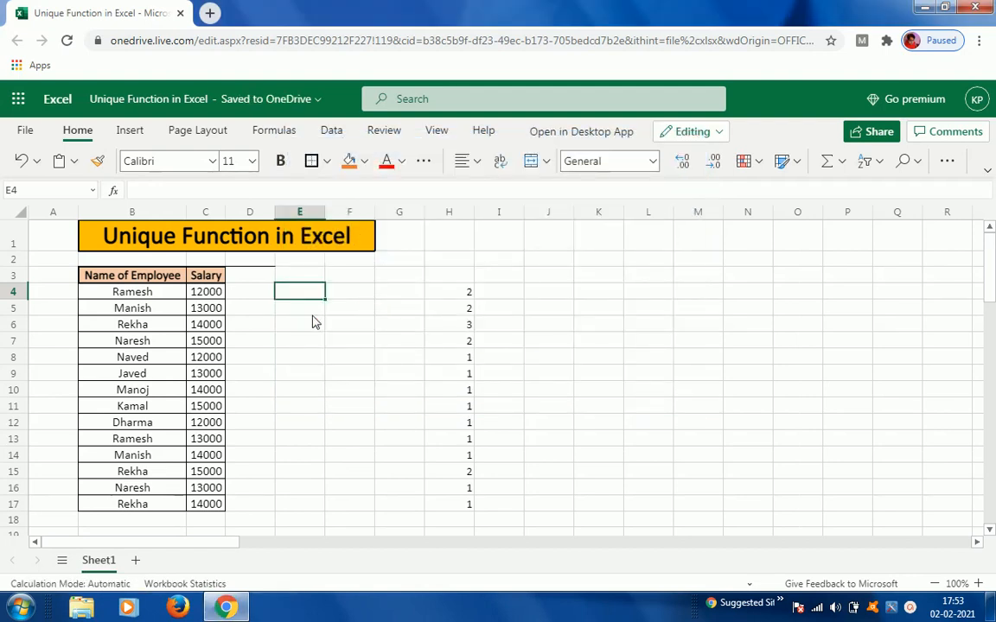
Enter =UNIQUE(B4:B17) in cell E4 to list the distinct employee names
{"action": "type", "text": "=uni"}
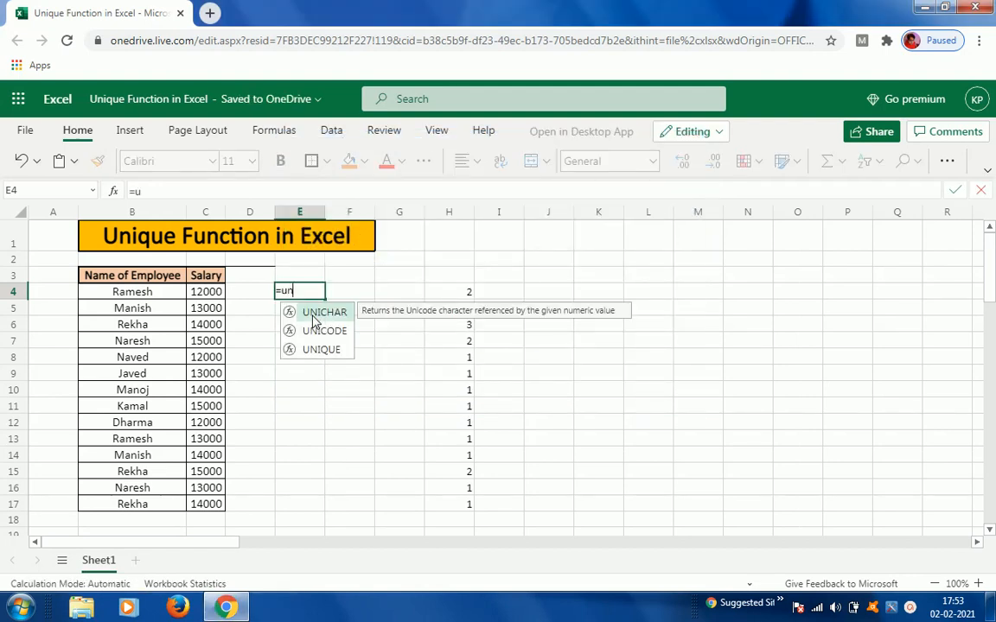
{"action": "key", "text": "Down"}
{"action": "key", "text": "Down"}
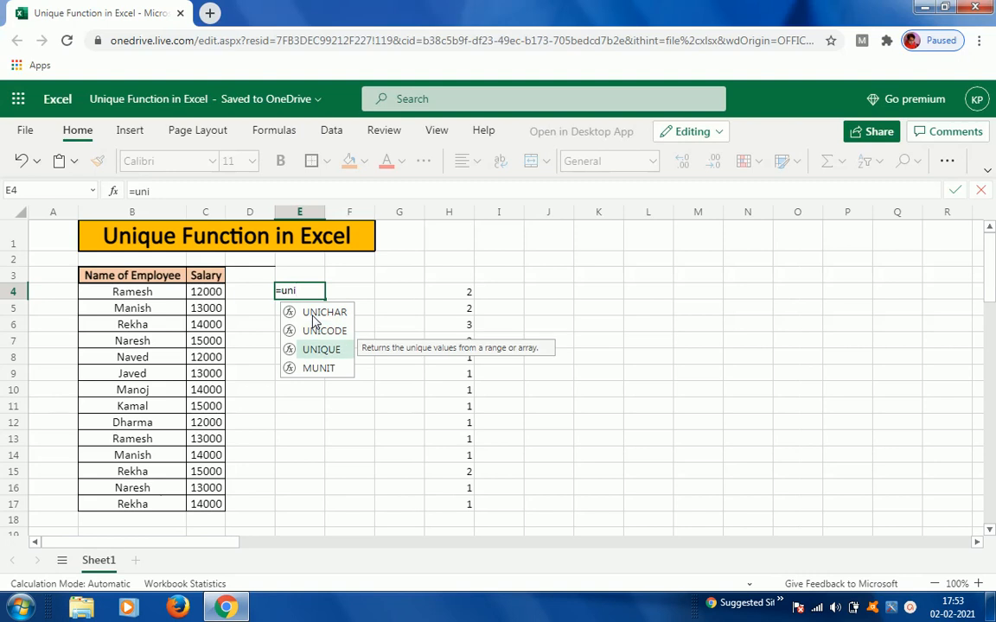
{"action": "key", "text": "Tab"}
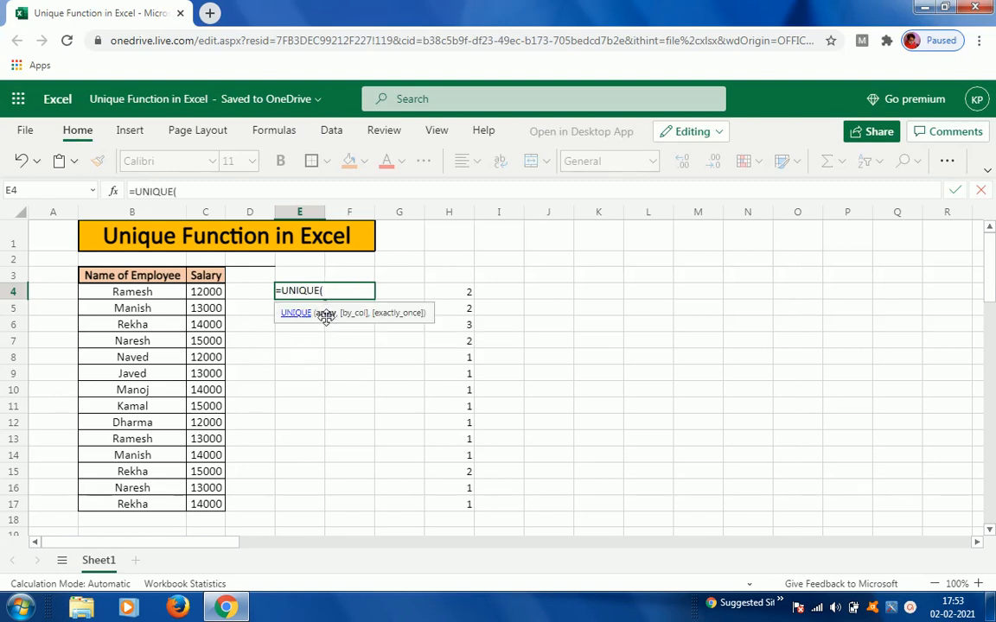
{"action": "left_click", "coordinate": [143, 296]}
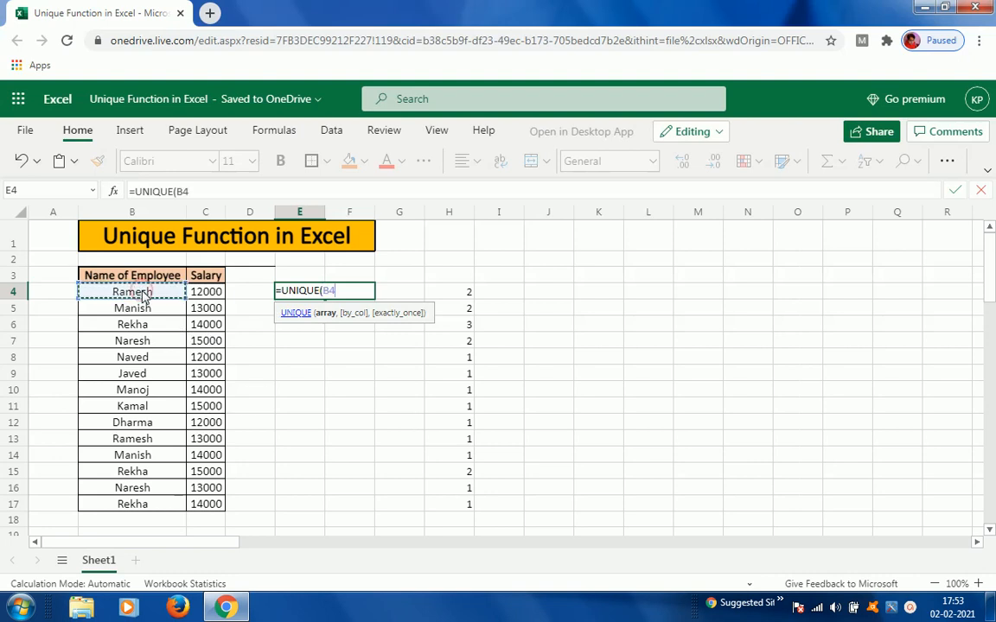
{"action": "key", "text": "ctrl+shift+Down"}
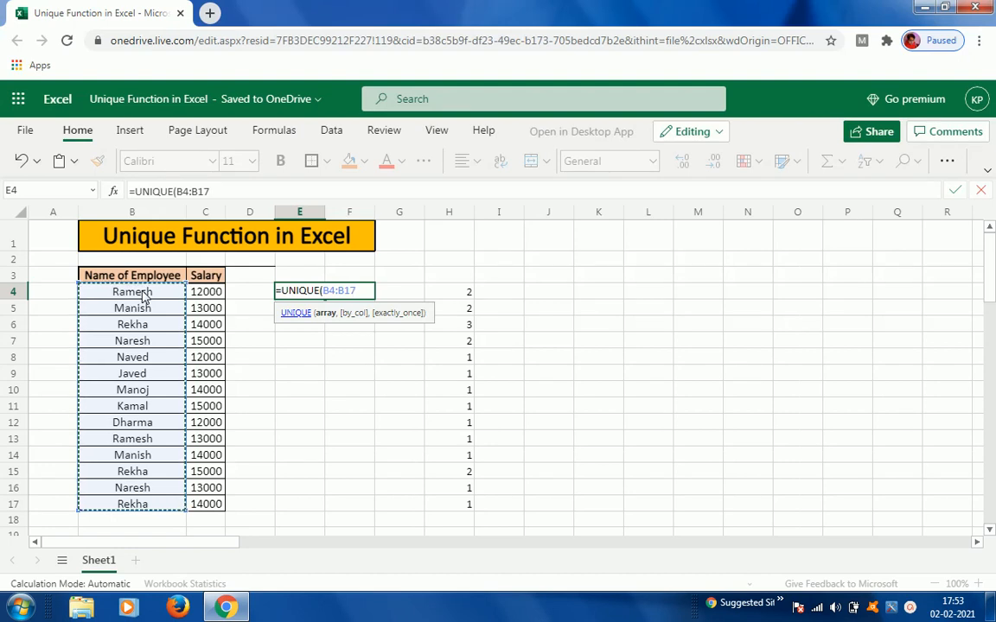
{"action": "type", "text": ")"}
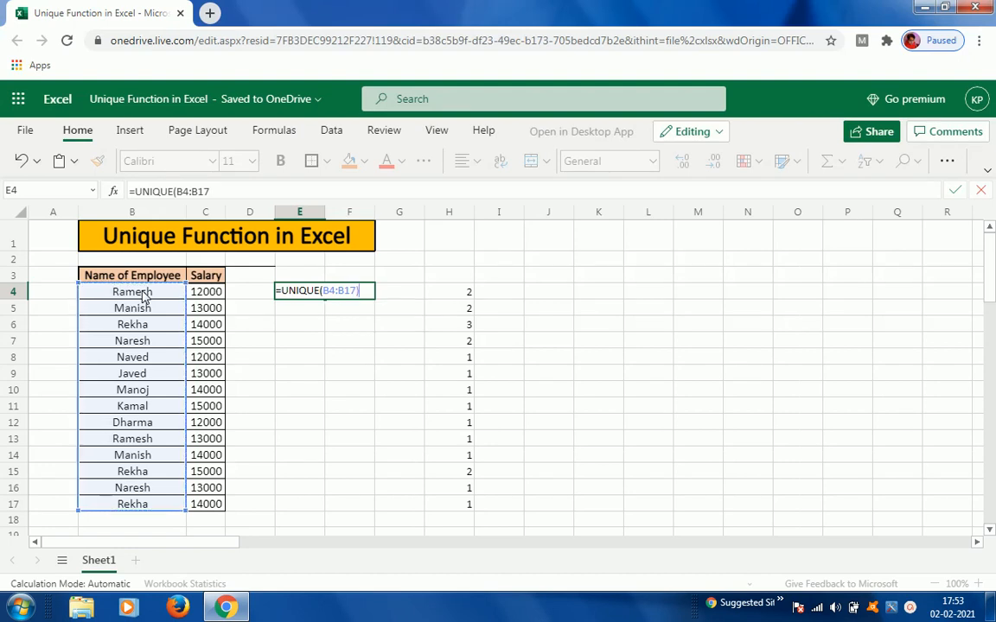
{"action": "key", "text": "Return"}
{"action": "key", "text": "Up"}
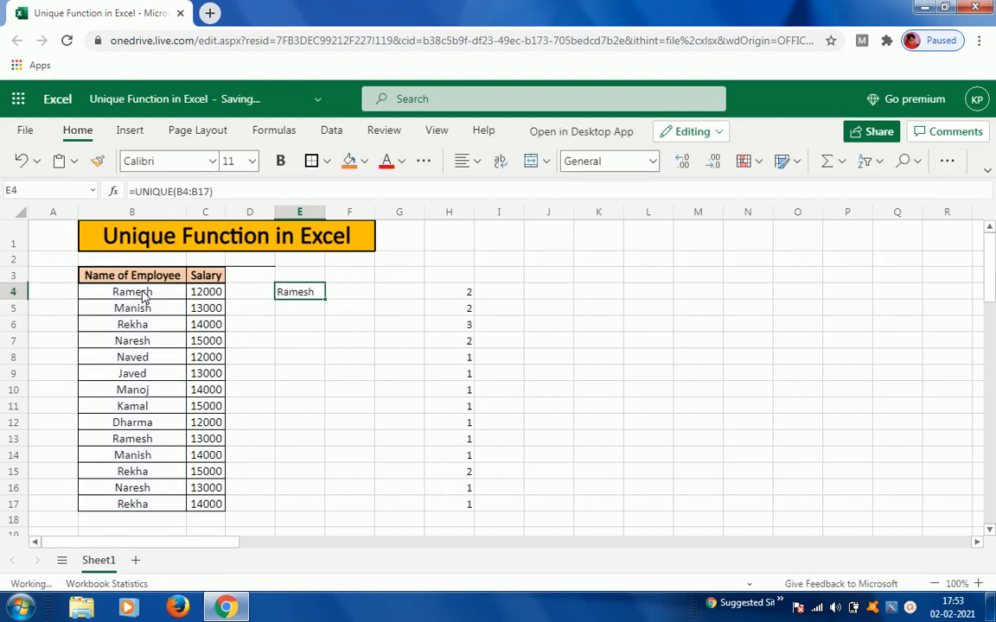
Compare the number of entries in the employee name list B4:B17 with the unique list starting at E4
{"action": "left_click", "coordinate": [145, 297]}
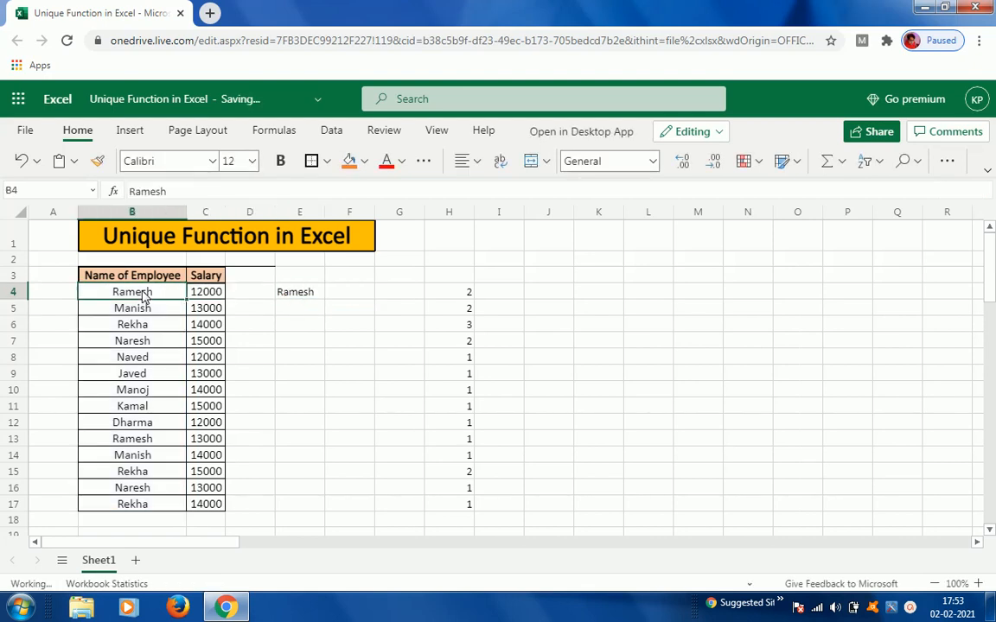
{"action": "key", "text": "ctrl+shift+Down"}
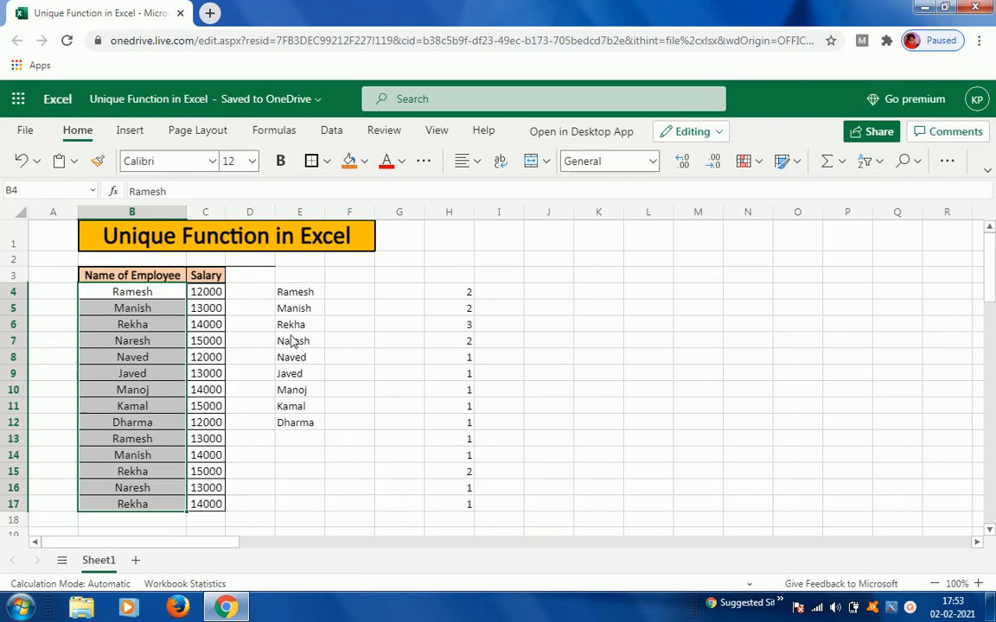
{"action": "left_click", "coordinate": [293, 297]}
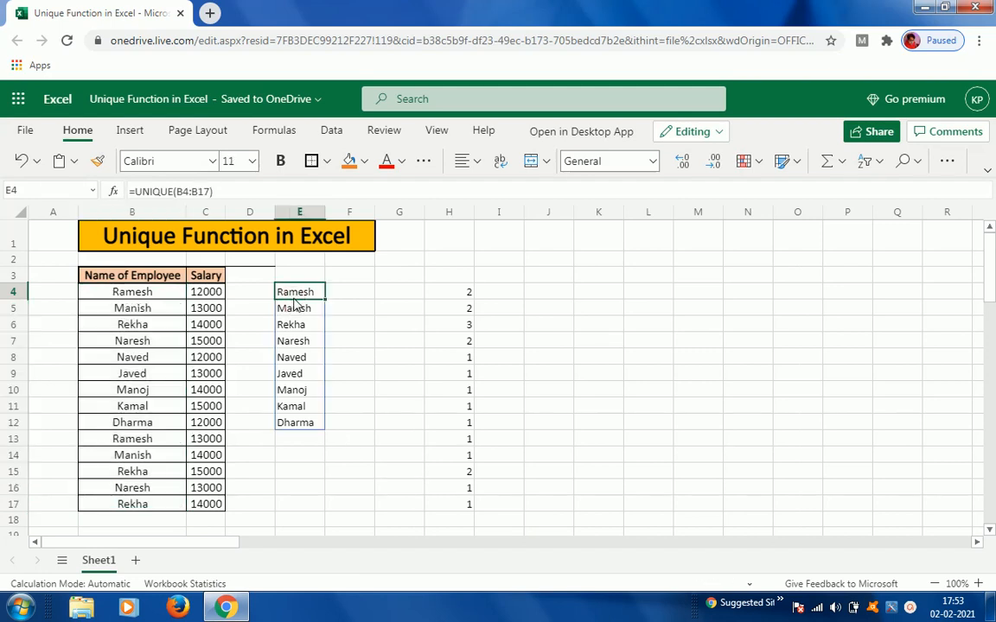
{"action": "key", "text": "Left"}
{"action": "key", "text": "Left"}
{"action": "key", "text": "Left"}
{"action": "key", "text": "ctrl+shift+Down"}
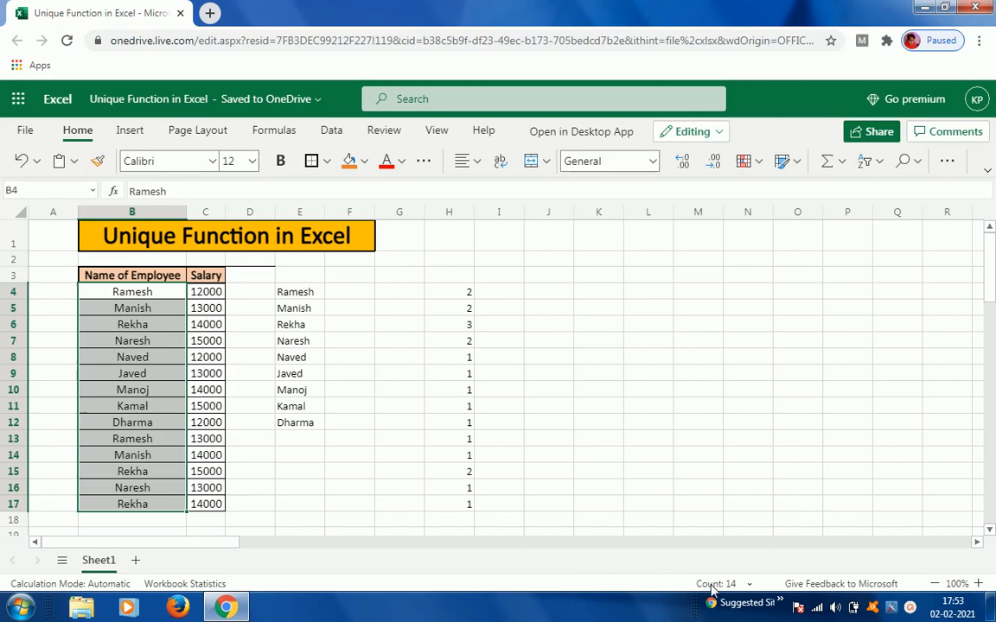
{"action": "left_click", "coordinate": [301, 295]}
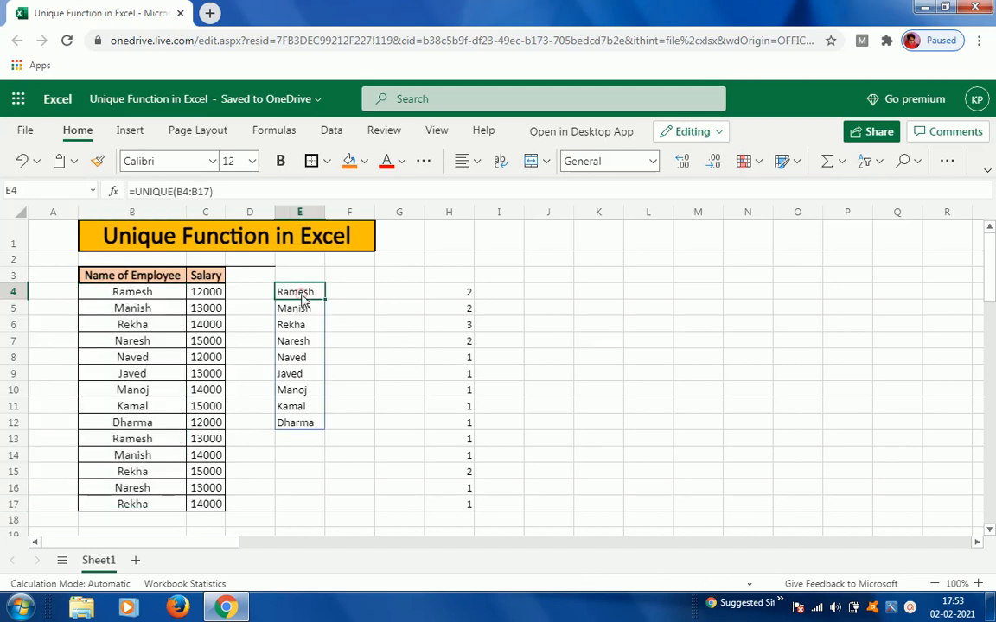
{"action": "key", "text": "ctrl+shift+Down"}
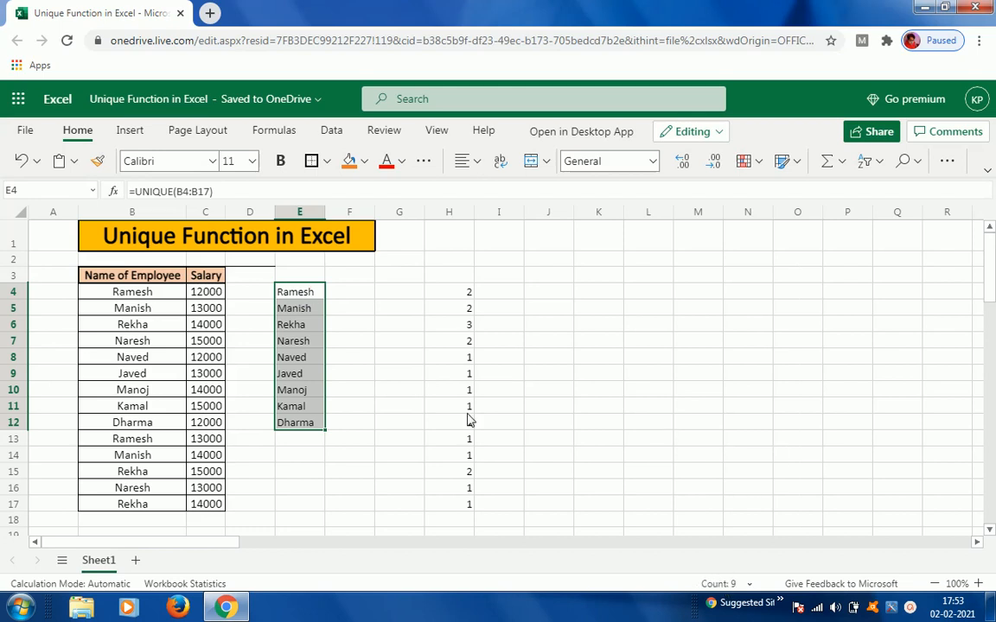
{"action": "left_click", "coordinate": [353, 299]}
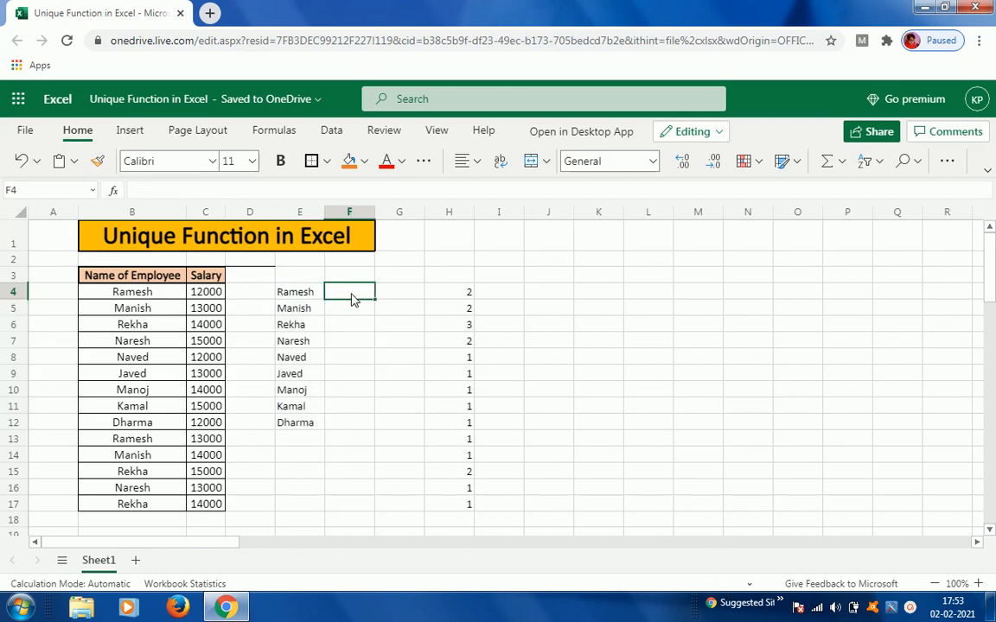
Clear the names-only UNIQUE formula from cell E4 and review the Name of Employee and Salary headers
{"action": "key", "text": "Left"}
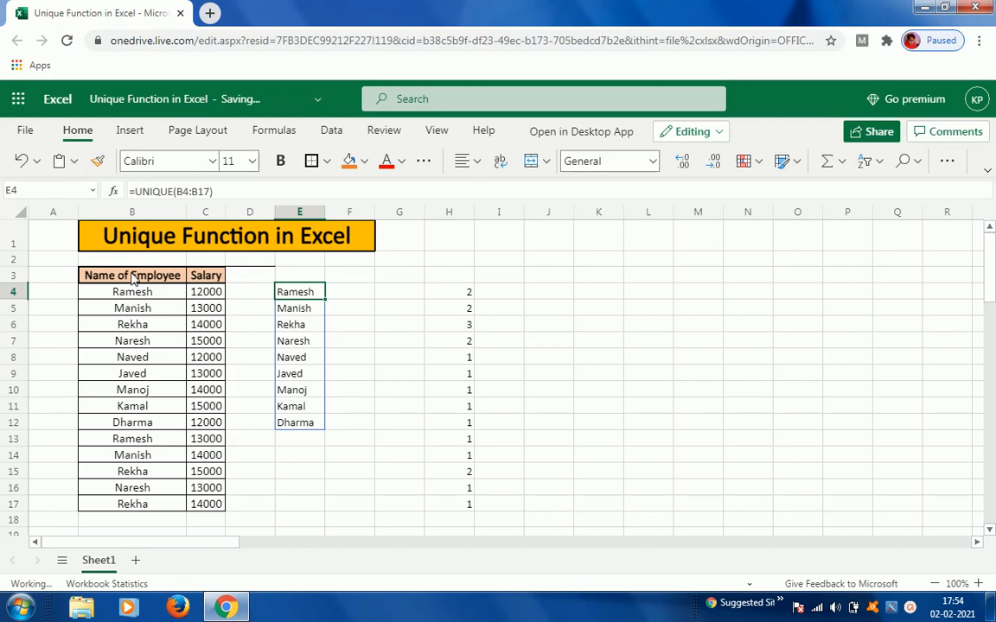
{"action": "key", "text": "Delete"}
{"action": "left_click", "coordinate": [129, 278]}
{"action": "key", "text": "Right"}
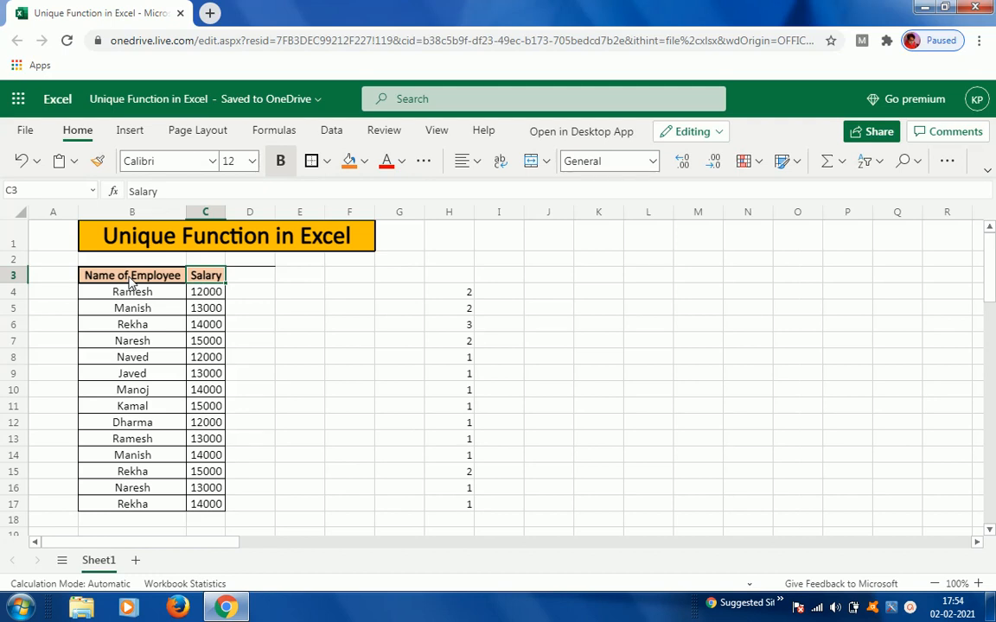
Enter =UNIQUE(B4:C17,FALSE) in cell E4 to list the distinct combinations of employee name and salary
{"action": "key", "text": "Right"}
{"action": "key", "text": "Right"}
{"action": "key", "text": "Down"}
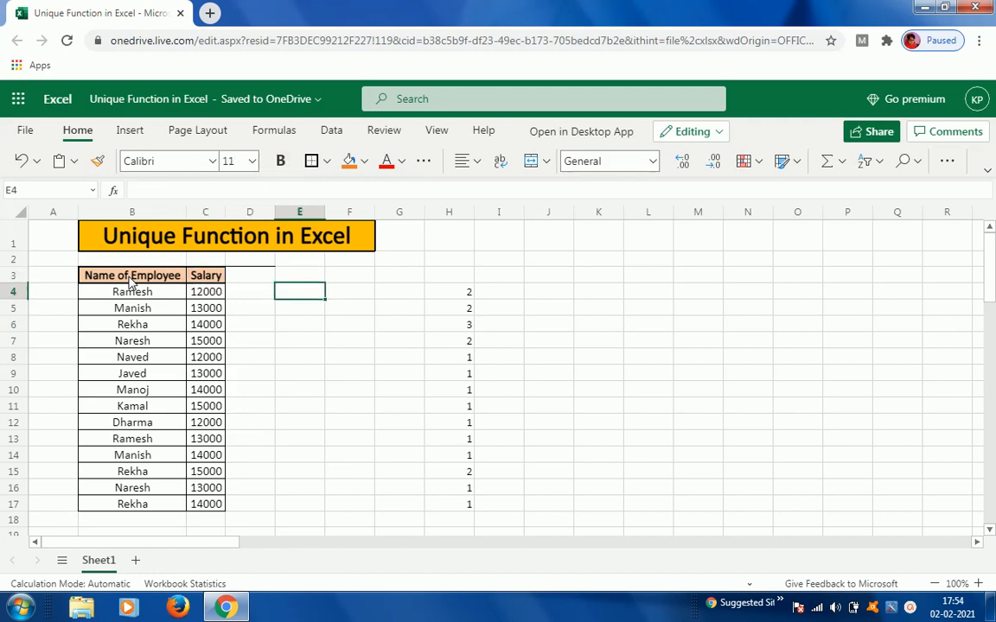
{"action": "type", "text": "=uni"}
{"action": "key", "text": "Down"}
{"action": "key", "text": "Down"}
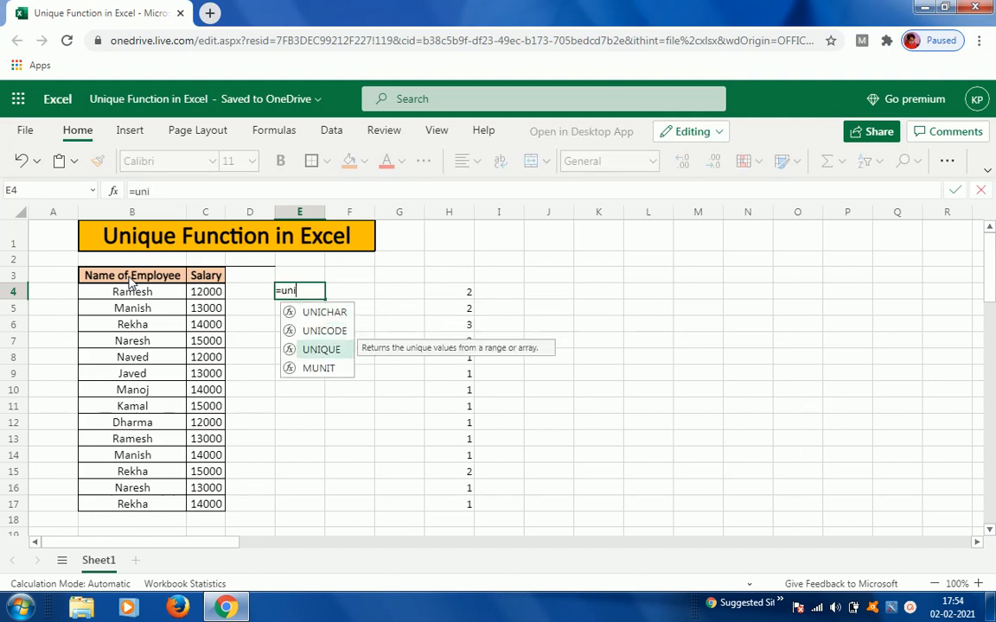
{"action": "key", "text": "Tab"}
{"action": "key", "text": "Left"}
{"action": "key", "text": "Left"}
{"action": "key", "text": "Left"}
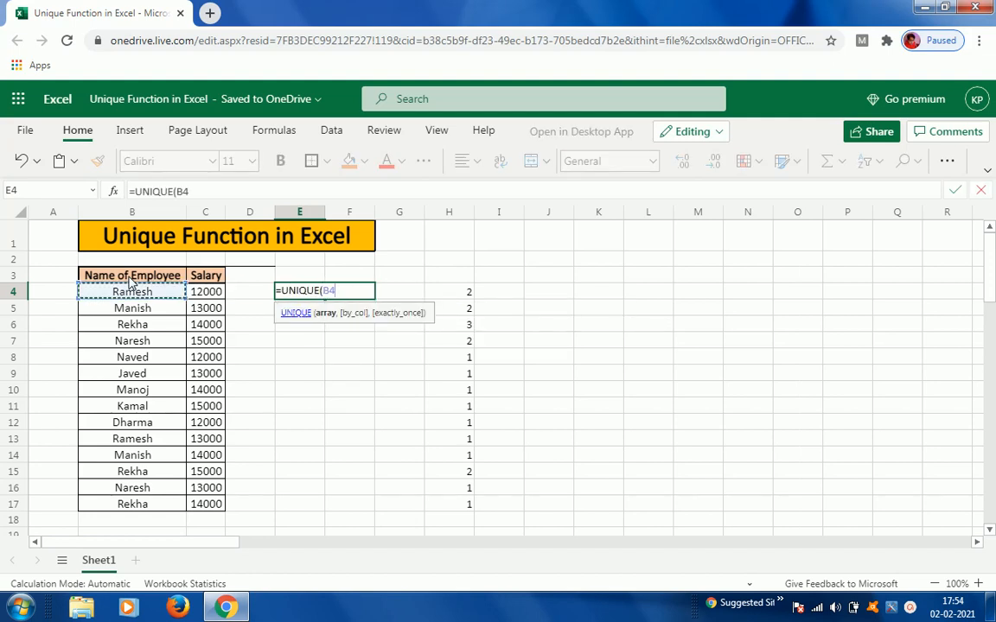
{"action": "key", "text": "shift+Right"}
{"action": "key", "text": "ctrl+shift+Down"}
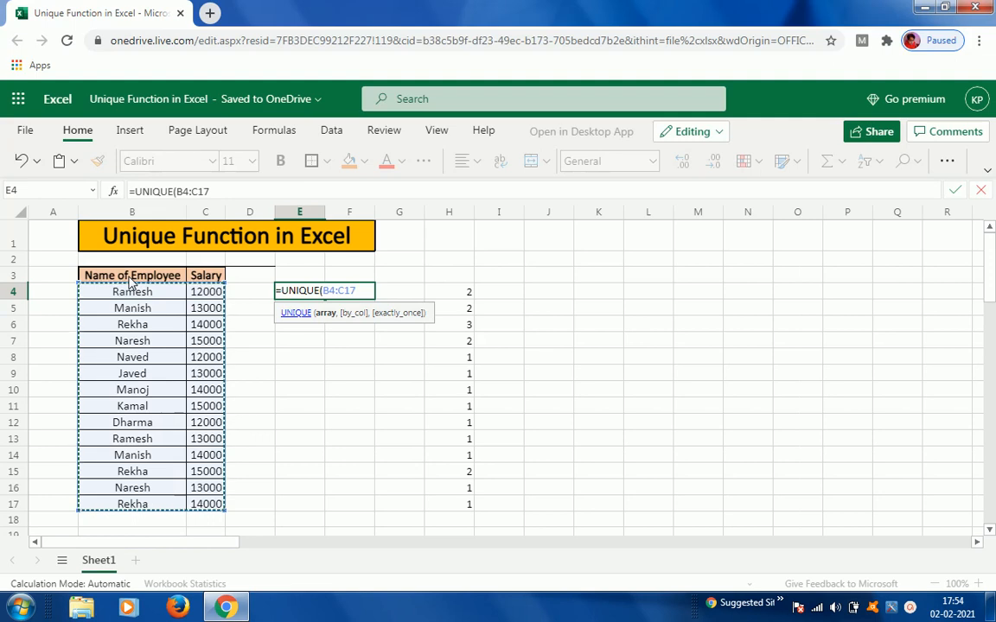
{"action": "type", "text": ","}
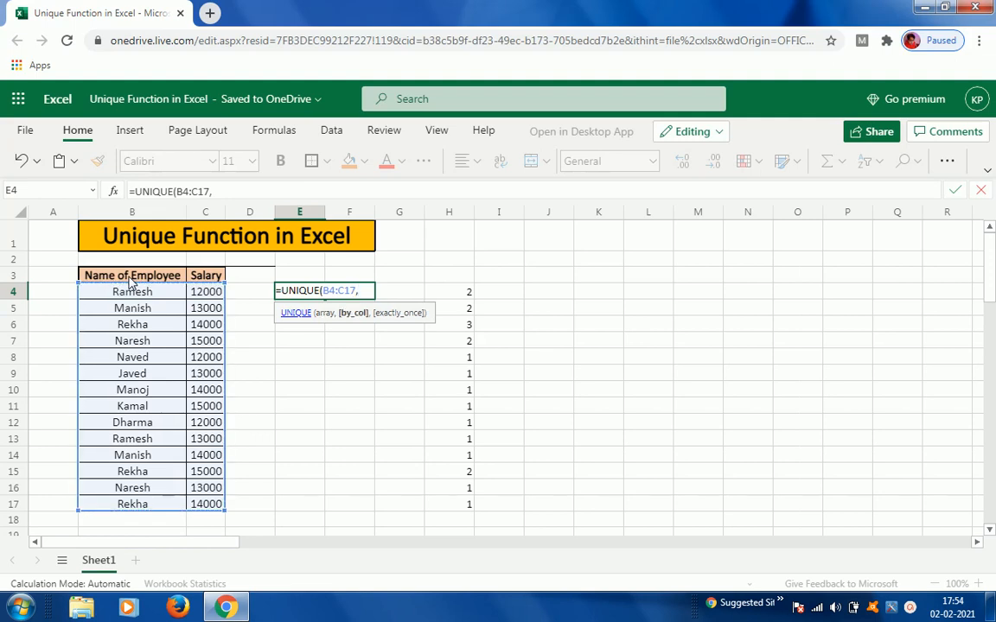
{"action": "type", "text": "False"}
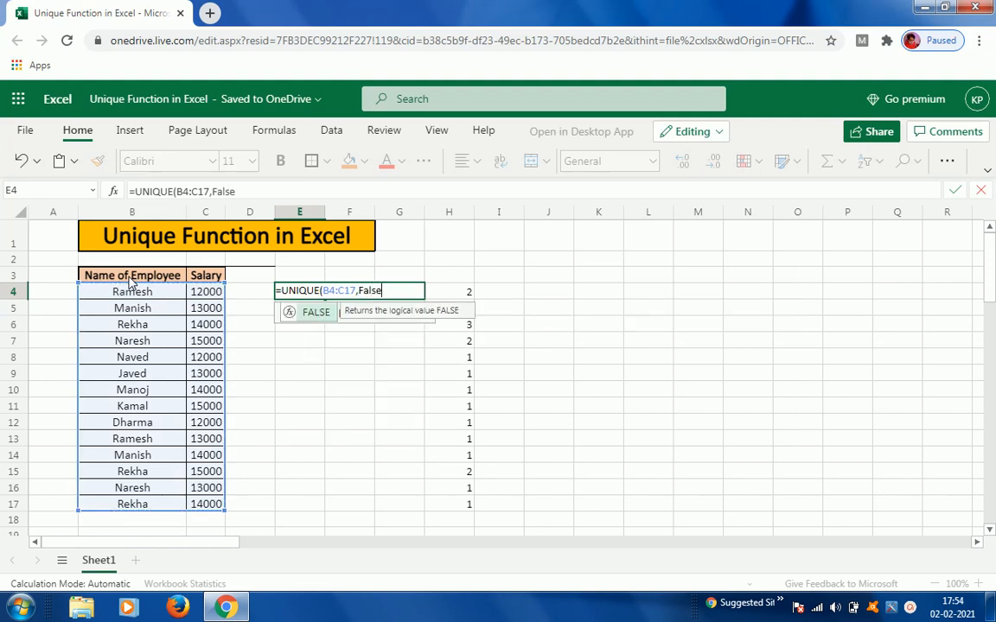
{"action": "type", "text": ")"}
{"action": "key", "text": "Return"}
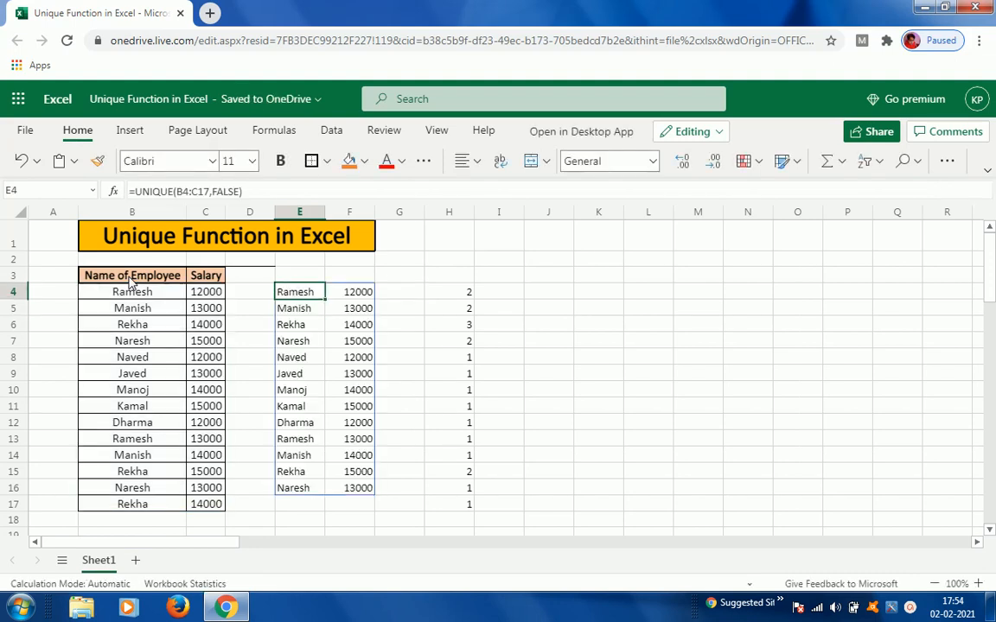
Examine the first rows of the unique name and salary results starting at cell E4
{"action": "key", "text": "Down"}
{"action": "key", "text": "Down"}
{"action": "key", "text": "Down"}
{"action": "key", "text": "Down"}
{"action": "key", "text": "Down"}
{"action": "key", "text": "Up"}
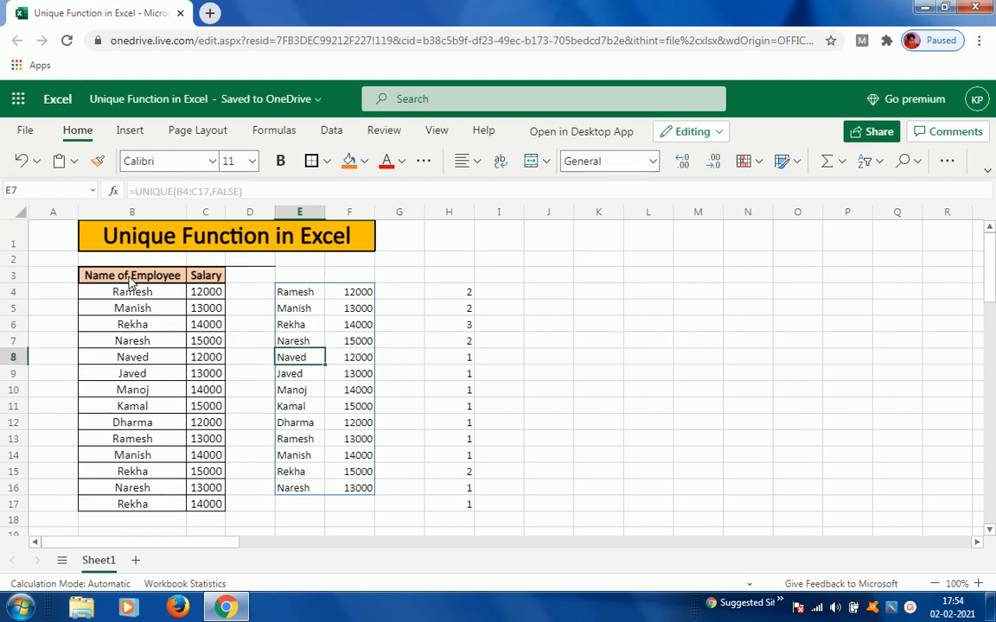
{"action": "key", "text": "Up"}
{"action": "key", "text": "Up"}
{"action": "key", "text": "Up"}
{"action": "key", "text": "Up"}
Compare the entry count of the employee names in B4:B17 with that of the unique results in E4:E16
{"action": "key", "text": "Left"}
{"action": "key", "text": "Left"}
{"action": "key", "text": "Left"}
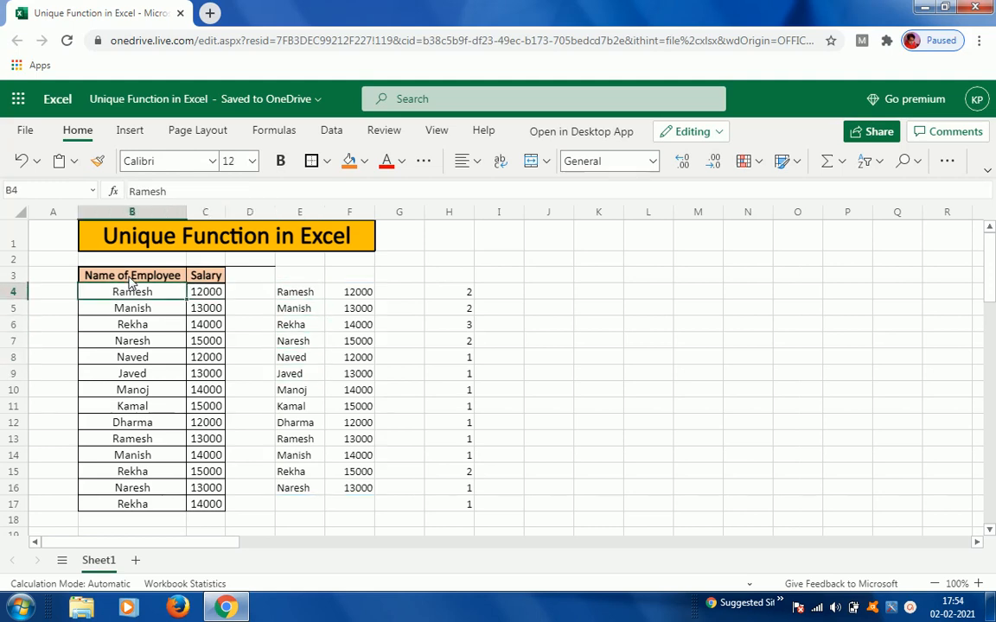
{"action": "key", "text": "ctrl+shift+Down"}
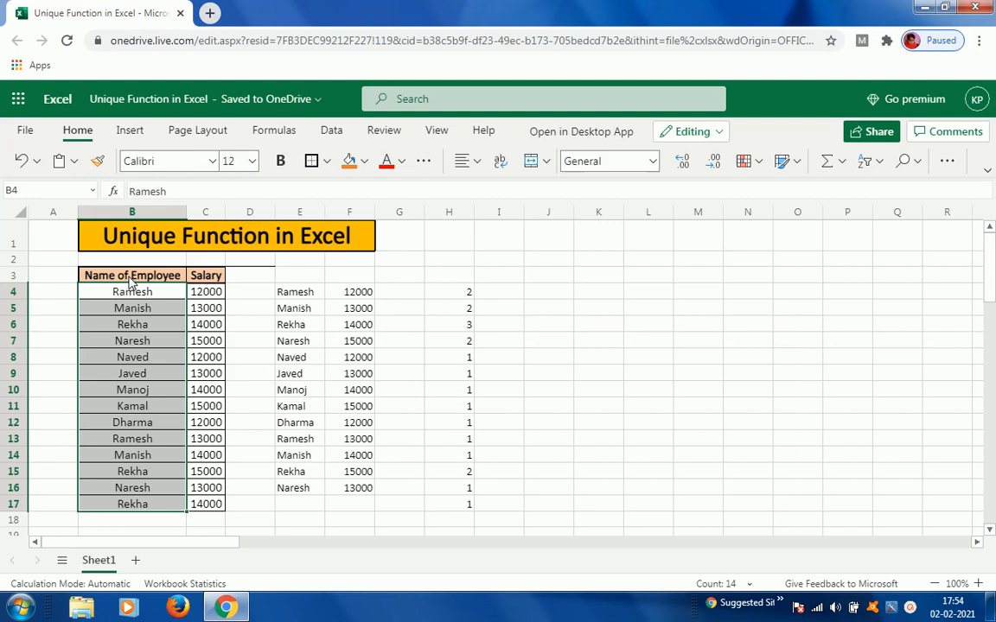
{"action": "key", "text": "Right"}
{"action": "key", "text": "Right"}
{"action": "key", "text": "Right"}
{"action": "key", "text": "ctrl+shift+Down"}
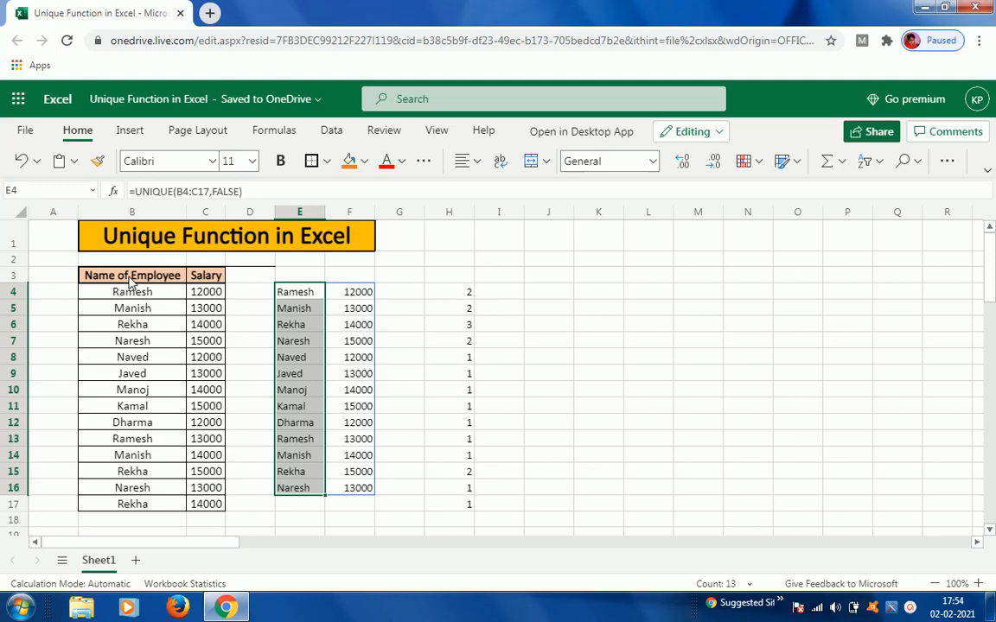
Clear the COUNTIF results from cells H4:H17
{"action": "key", "text": "Right"}
{"action": "key", "text": "Right"}
{"action": "key", "text": "Right"}
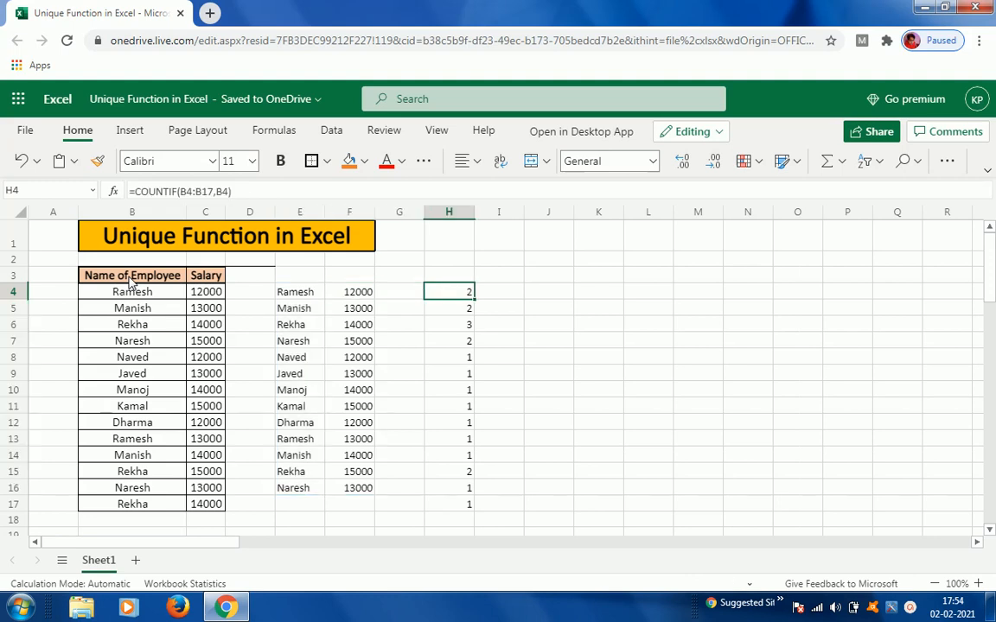
{"action": "key", "text": "ctrl+shift+Down"}
{"action": "key", "text": "Delete"}
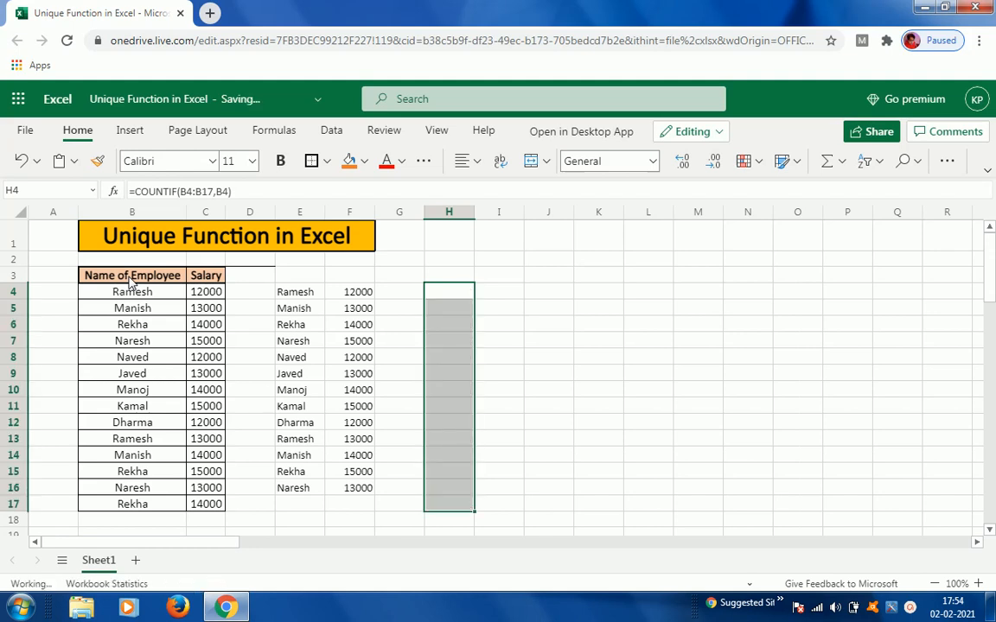
Review the employee names in B4:B17 of the source table
{"action": "key", "text": "Down"}
{"action": "key", "text": "Up"}
{"action": "key", "text": "Left"}
{"action": "key", "text": "Left"}
{"action": "key", "text": "Left"}
{"action": "key", "text": "Left"}
{"action": "key", "text": "Left"}
{"action": "key", "text": "Left"}
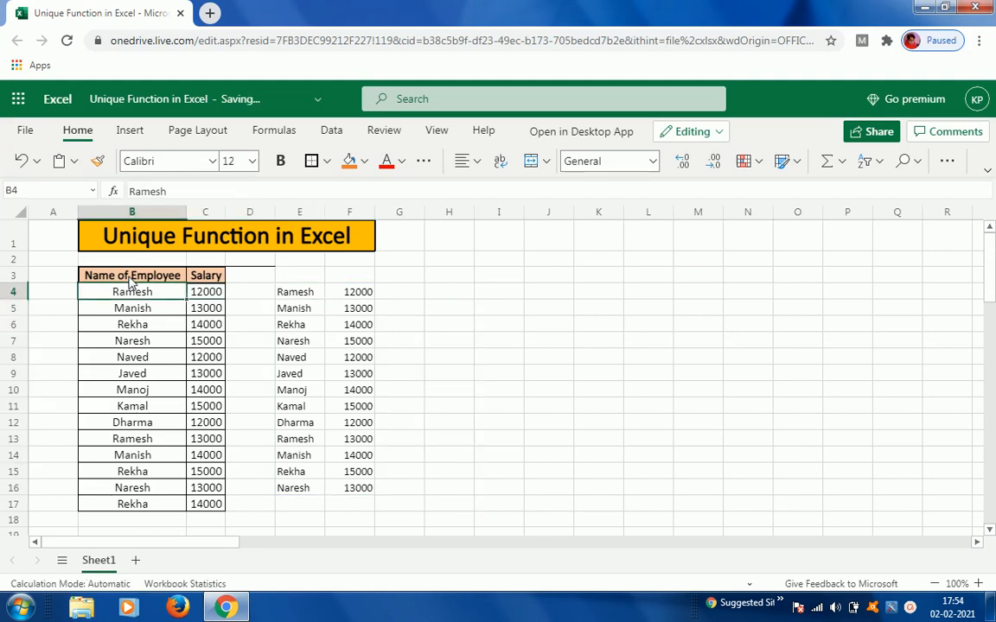
{"action": "key", "text": "Left"}
{"action": "key", "text": "Right"}
{"action": "key", "text": "ctrl+shift+Down"}
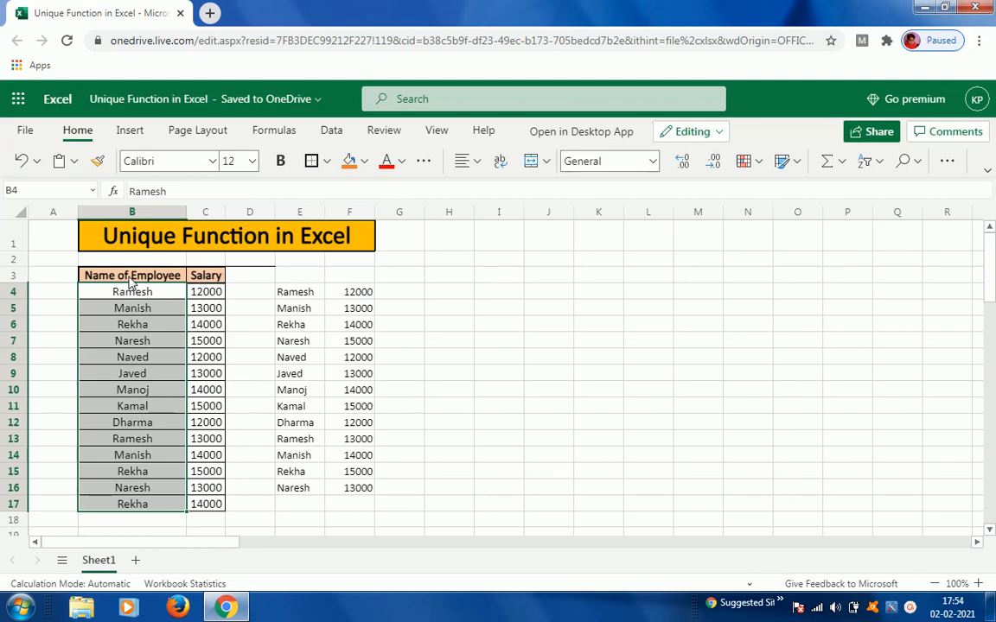
Enter =COUNTIF(B4:B17,B4) in cell H4 to count how often the first employee name occurs
{"action": "key", "text": "Right"}
{"action": "key", "text": "Right"}
{"action": "key", "text": "Right"}
{"action": "key", "text": "Right"}
{"action": "key", "text": "Right"}
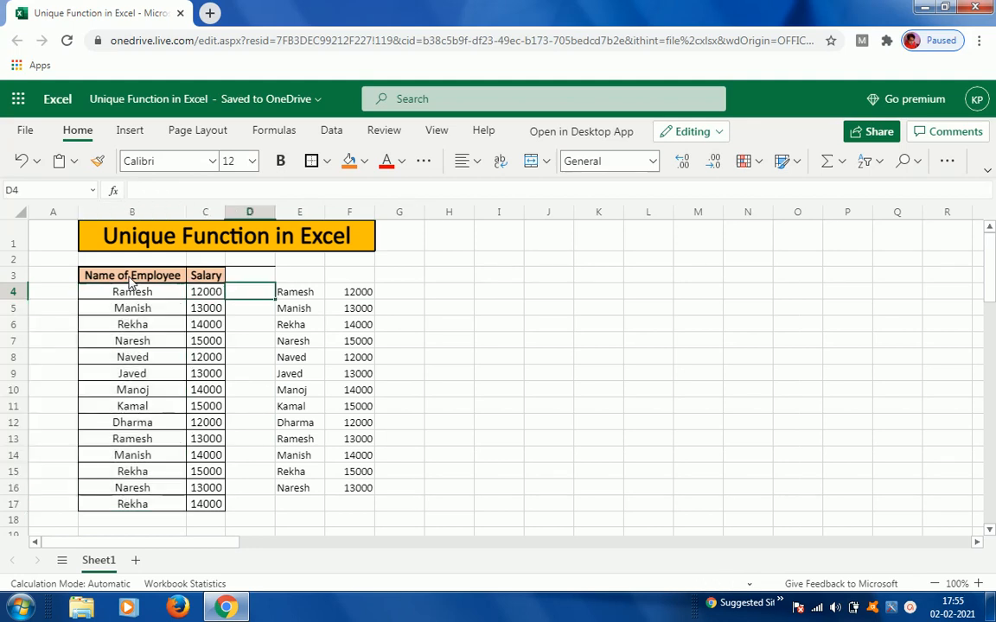
{"action": "key", "text": "Right"}
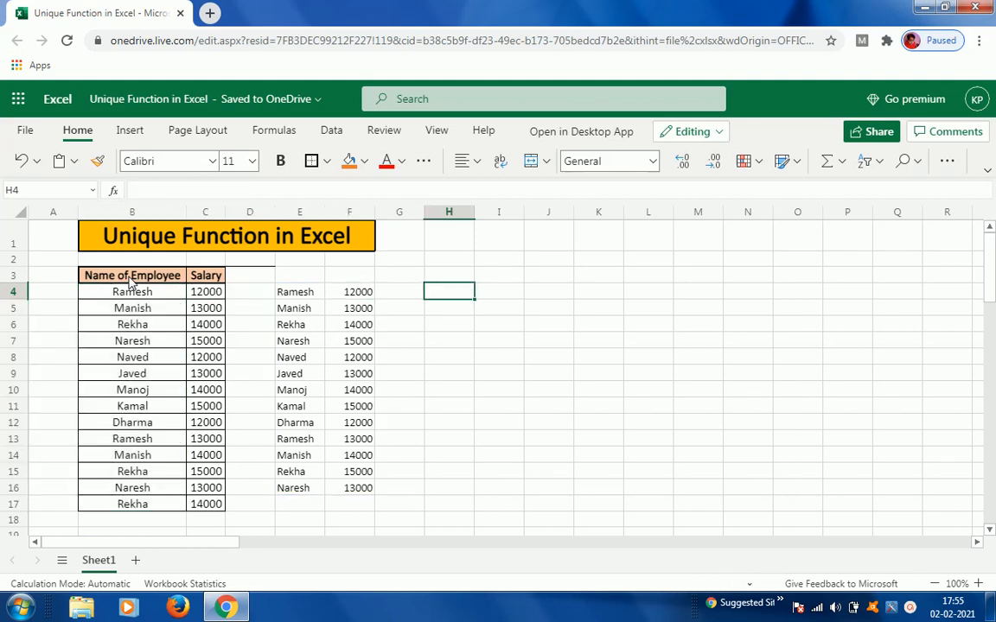
{"action": "type", "text": "=coun"}
{"action": "key", "text": "Down"}
{"action": "key", "text": "Down"}
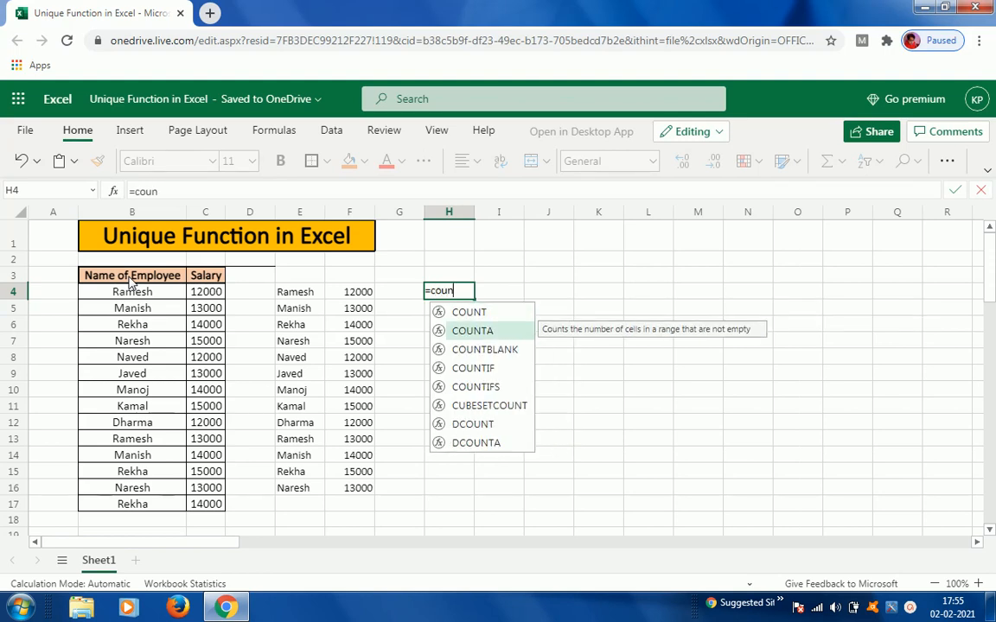
{"action": "key", "text": "Tab"}
{"action": "left_click", "coordinate": [130, 285]}
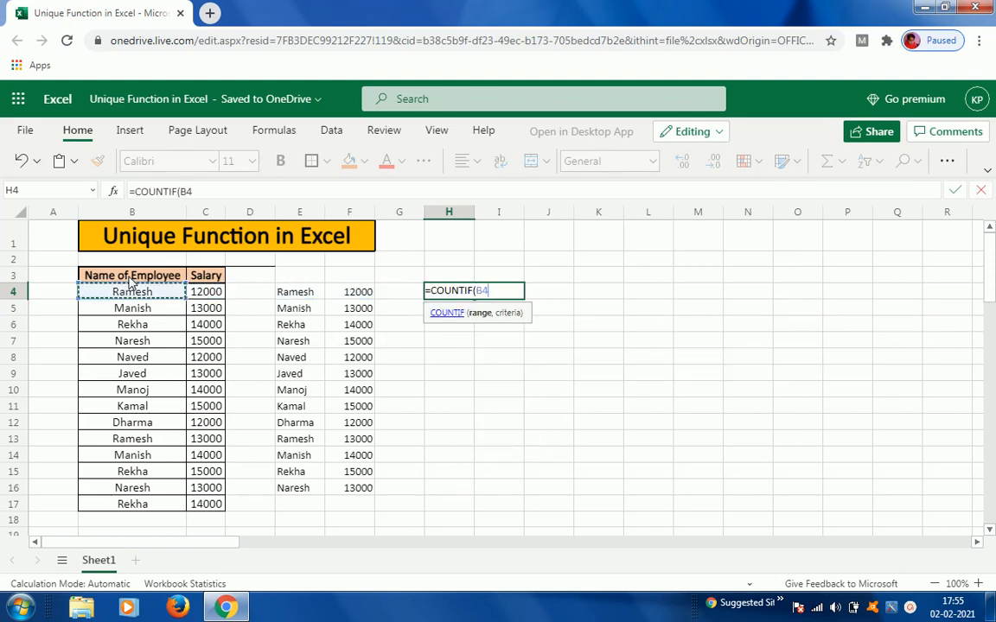
{"action": "key", "text": "ctrl+shift+Down"}
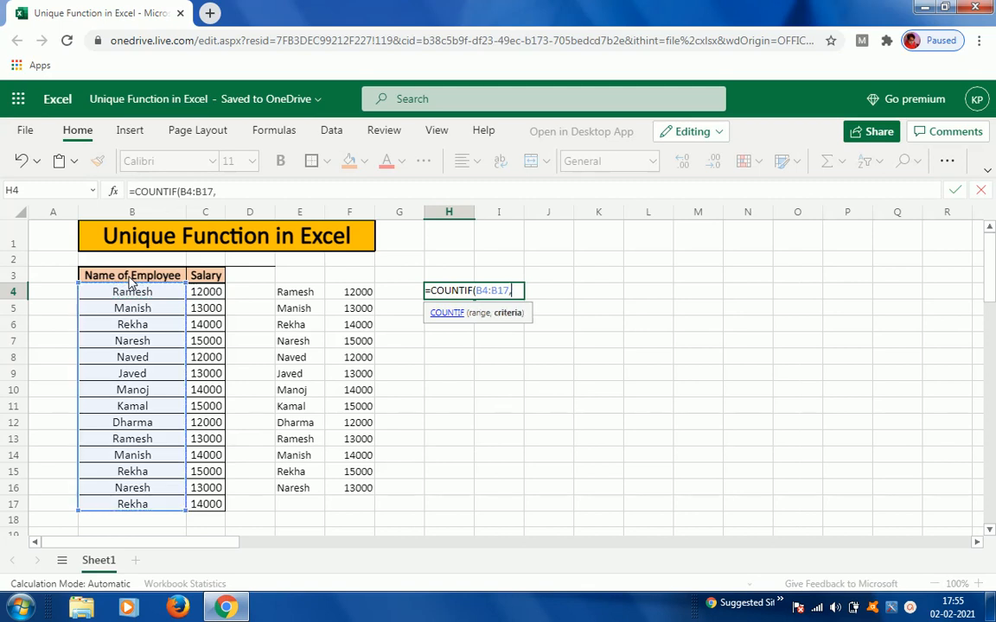
{"action": "type", "text": ","}
{"action": "key", "text": "Left"}
{"action": "key", "text": "Left"}
{"action": "key", "text": "Left"}
{"action": "key", "text": "Left"}
{"action": "key", "text": "Left"}
{"action": "key", "text": "Left"}
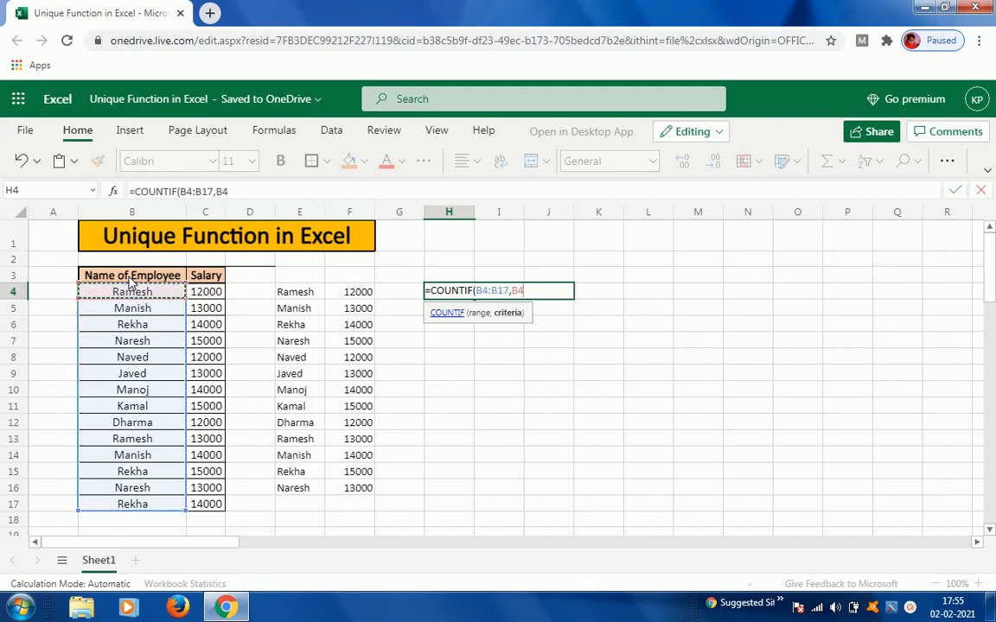
{"action": "key", "text": "Return"}
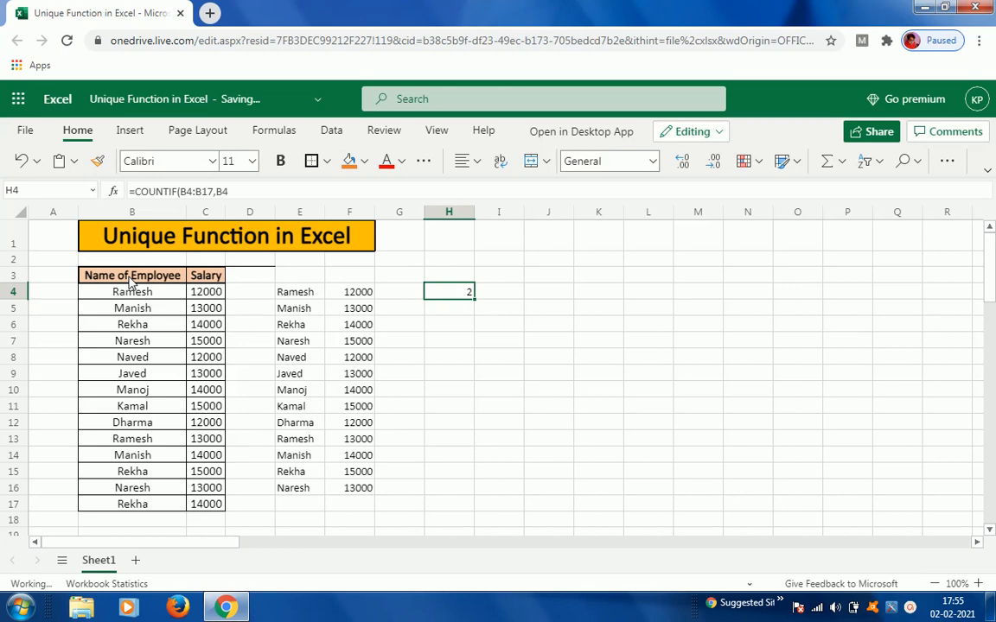
Copy the COUNTIF formula from H4 down through H17
{"action": "key", "text": "ctrl+c"}
{"action": "key", "text": "shift+Down"}
{"action": "key", "text": "shift+Down"}
{"action": "key", "text": "shift+Down"}
{"action": "key", "text": "shift+Down"}
{"action": "key", "text": "shift+Down"}
{"action": "key", "text": "shift+Down"}
{"action": "key", "text": "shift+Down"}
{"action": "key", "text": "shift+Down"}
{"action": "key", "text": "shift+Down"}
{"action": "key", "text": "shift+Down"}
{"action": "key", "text": "shift+Down"}
{"action": "key", "text": "shift+Down"}
{"action": "key", "text": "shift+Down"}
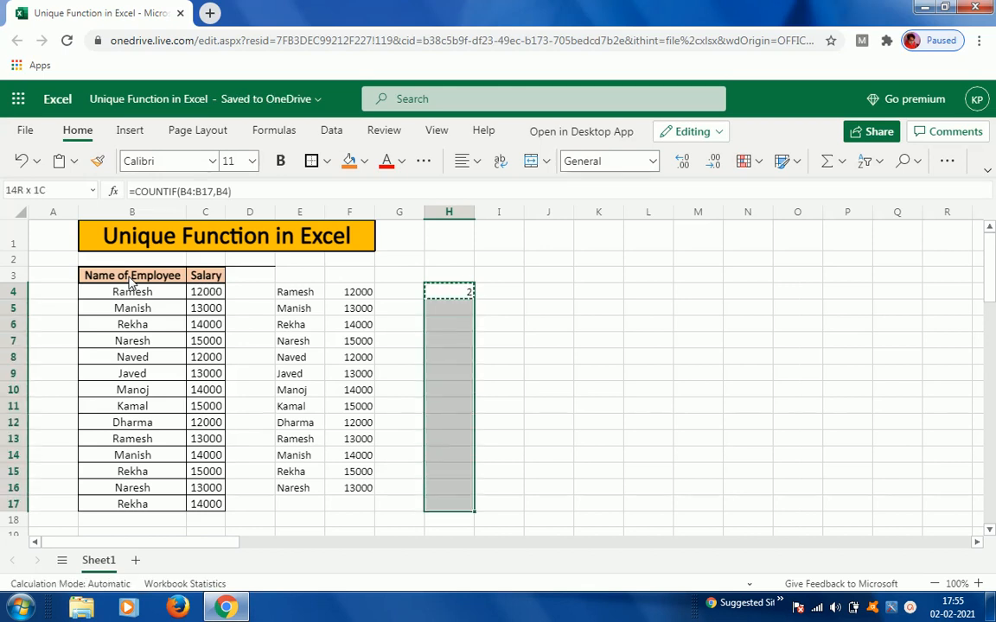
{"action": "key", "text": "ctrl+v"}
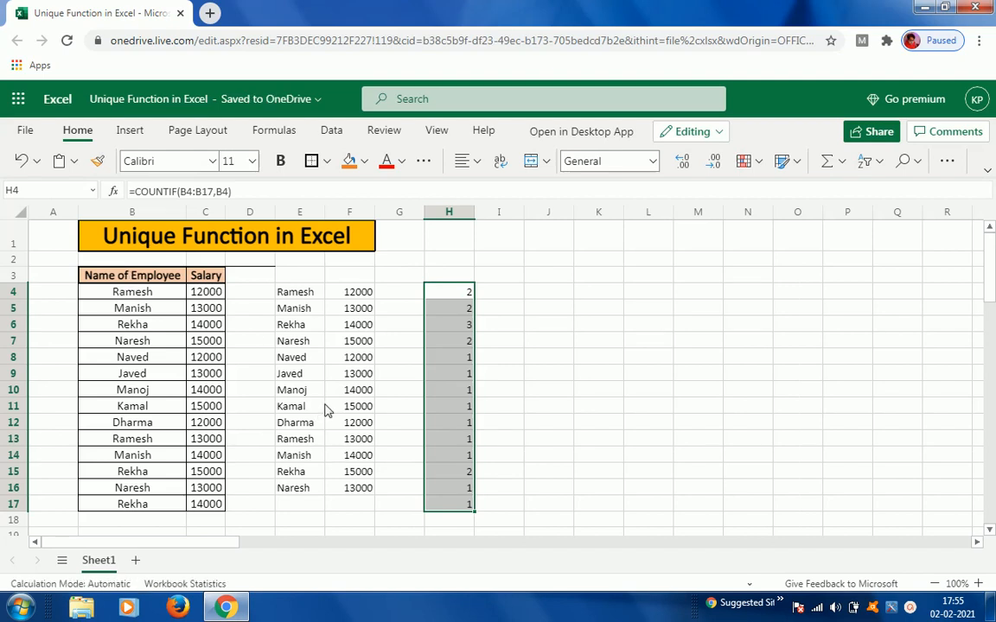
Examine the name counts in column H from row 4 to row 12
{"action": "left_click", "coordinate": [438, 327]}
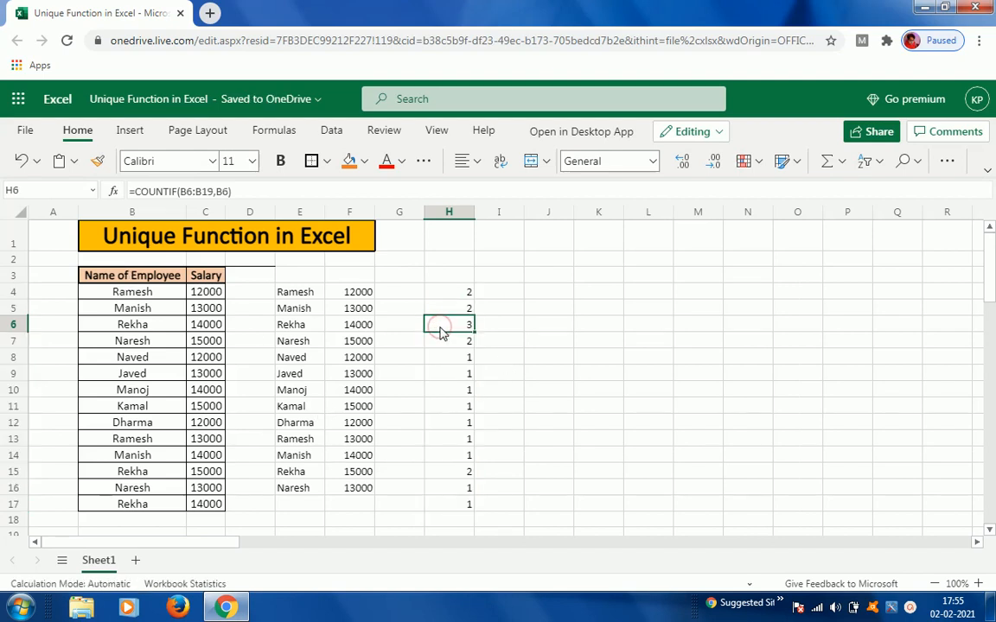
{"action": "key", "text": "Up"}
{"action": "key", "text": "Up"}
{"action": "key", "text": "Down"}
{"action": "key", "text": "Down"}
{"action": "key", "text": "Down"}
{"action": "key", "text": "Down"}
{"action": "key", "text": "Down"}
{"action": "key", "text": "Down"}
{"action": "key", "text": "Down"}
{"action": "key", "text": "Down"}
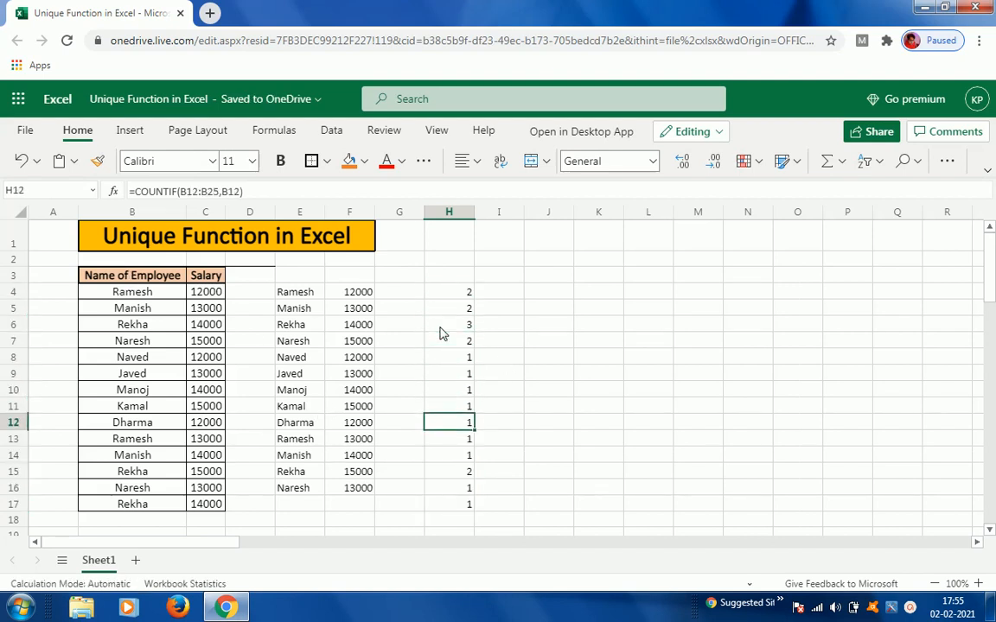
{"action": "key", "text": "Up"}
{"action": "key", "text": "Up"}
{"action": "key", "text": "Up"}
{"action": "key", "text": "Up"}
{"action": "key", "text": "Up"}
{"action": "key", "text": "Up"}
{"action": "key", "text": "Up"}
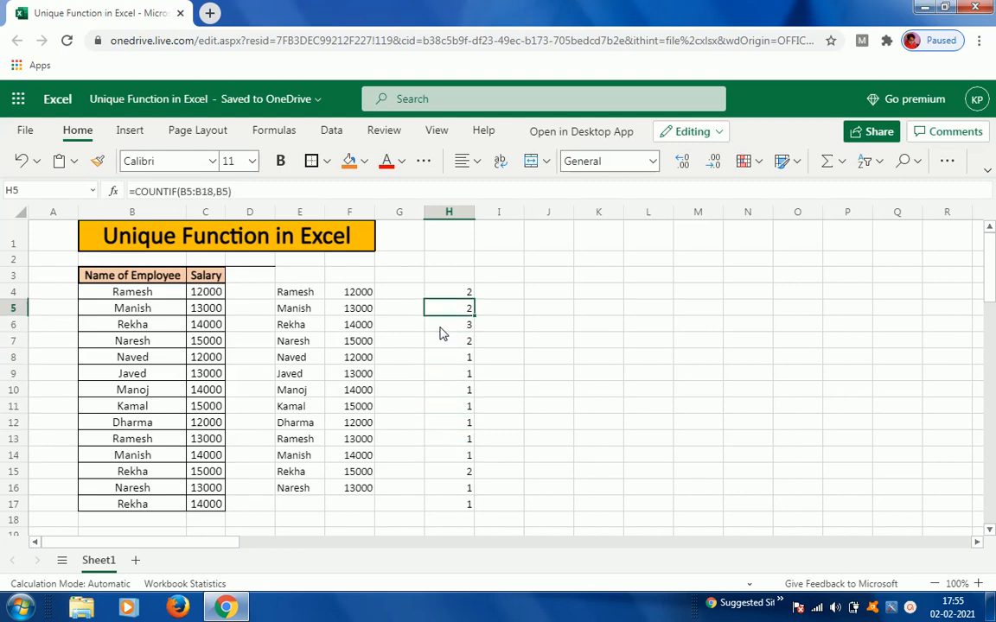
Compare the count in H6 with the unique name and salary entry in E6:F6
{"action": "key", "text": "Down"}
{"action": "key", "text": "Down"}
{"action": "key", "text": "Left"}
{"action": "key", "text": "Left"}
{"action": "key", "text": "Up"}
{"action": "key", "text": "Right"}
{"action": "key", "text": "Right"}
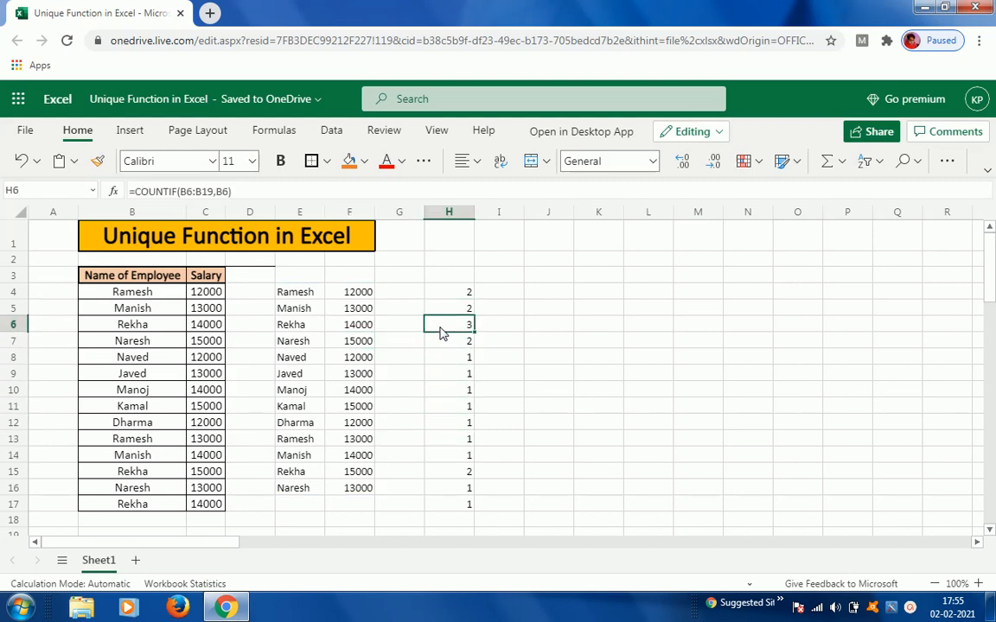
{"action": "key", "text": "Left"}
{"action": "key", "text": "Left"}
{"action": "key", "text": "Left"}
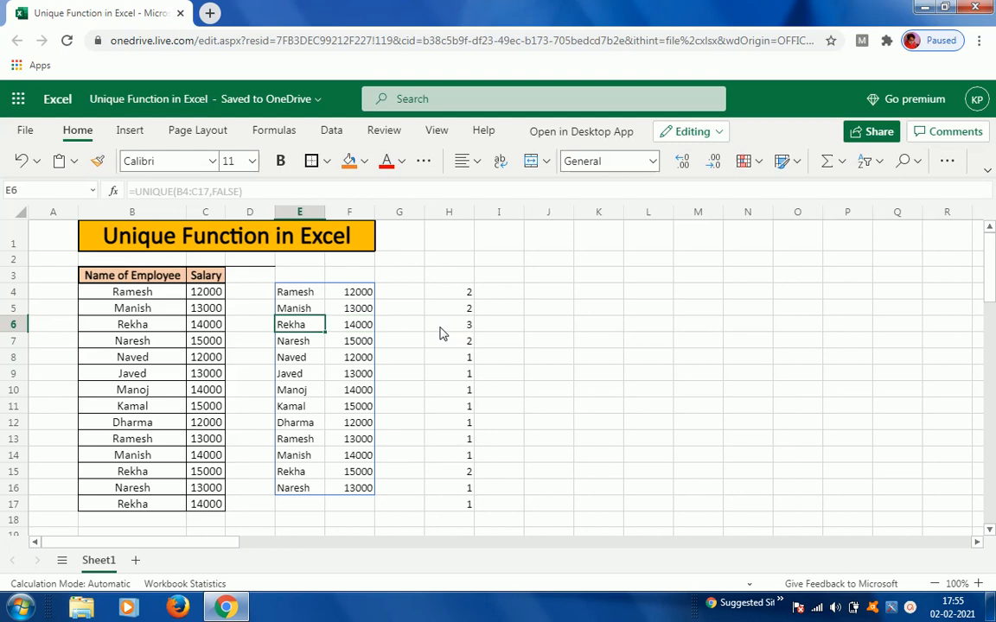
{"action": "key", "text": "Right"}
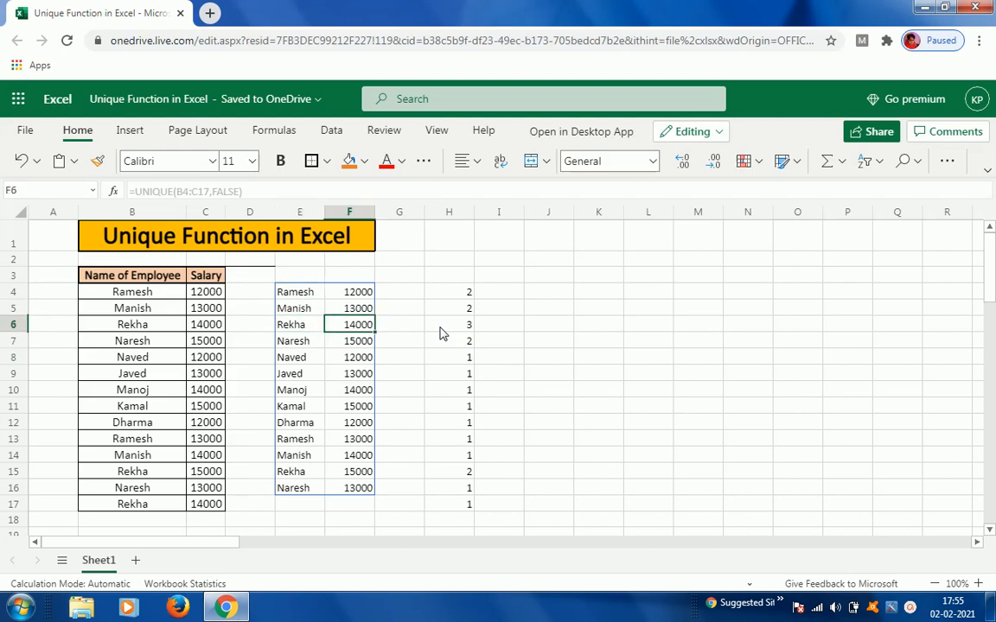
Check the unique results from E6 down to E15 for another entry with the same name as E6
{"action": "key", "text": "Left"}
{"action": "key", "text": "Down"}
{"action": "key", "text": "Down"}
{"action": "key", "text": "Down"}
{"action": "key", "text": "Up"}
{"action": "key", "text": "Up"}
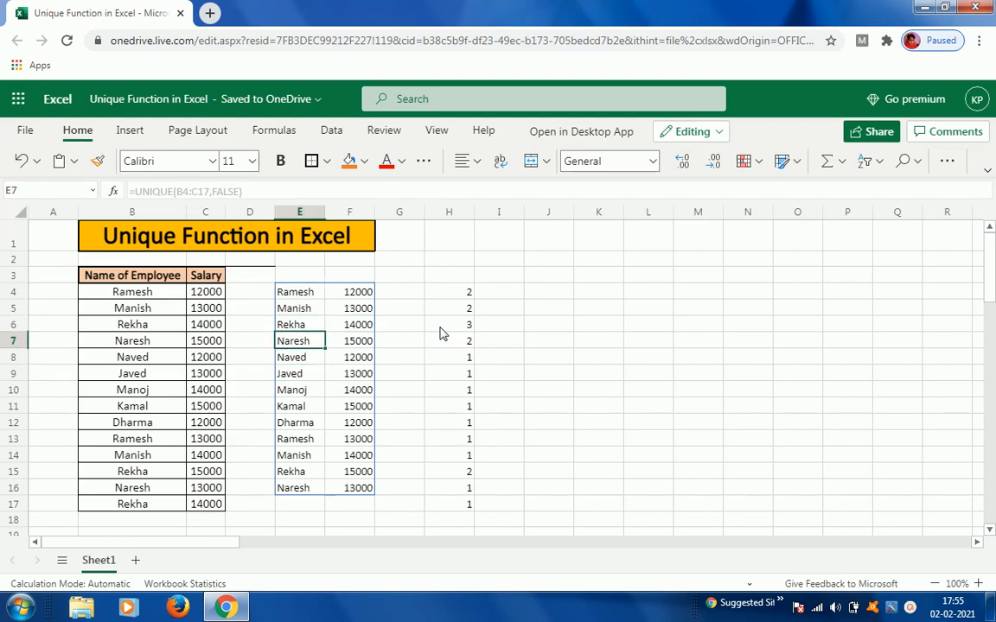
{"action": "key", "text": "Up"}
{"action": "key", "text": "Down"}
{"action": "key", "text": "Down"}
{"action": "key", "text": "Down"}
{"action": "key", "text": "Down"}
{"action": "key", "text": "Down"}
{"action": "key", "text": "Down"}
{"action": "key", "text": "Down"}
{"action": "key", "text": "Down"}
{"action": "key", "text": "Down"}
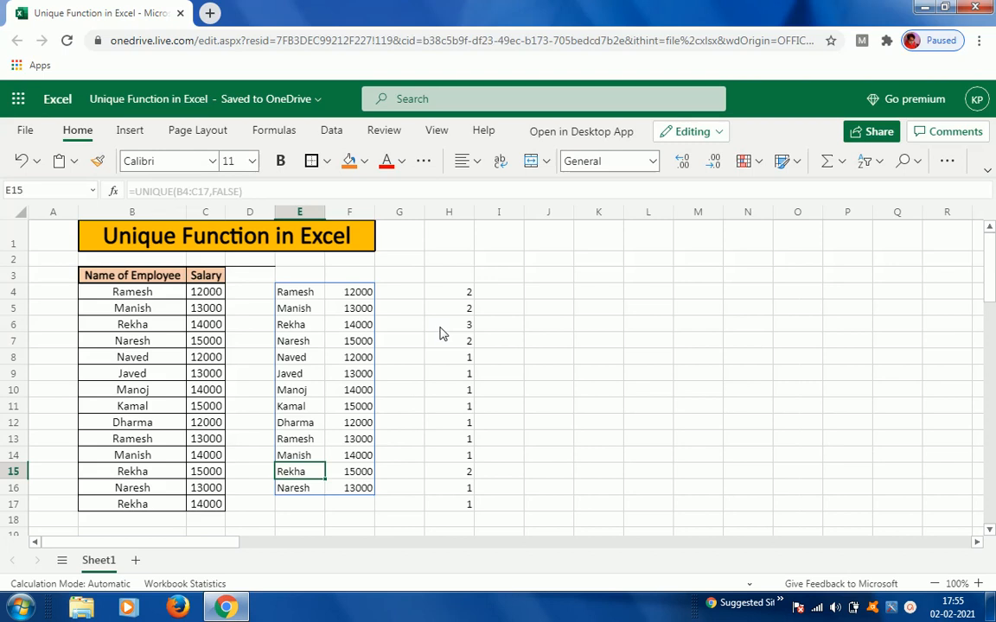
Examine the matching employee's name and salary in B6:C6 of the source table
{"action": "key", "text": "Left"}
{"action": "key", "text": "Left"}
{"action": "key", "text": "Left"}
{"action": "key", "text": "Up"}
{"action": "key", "text": "Up"}
{"action": "key", "text": "Up"}
{"action": "key", "text": "Up"}
{"action": "key", "text": "Up"}
{"action": "key", "text": "Up"}
{"action": "key", "text": "Up"}
{"action": "key", "text": "Up"}
{"action": "key", "text": "Up"}
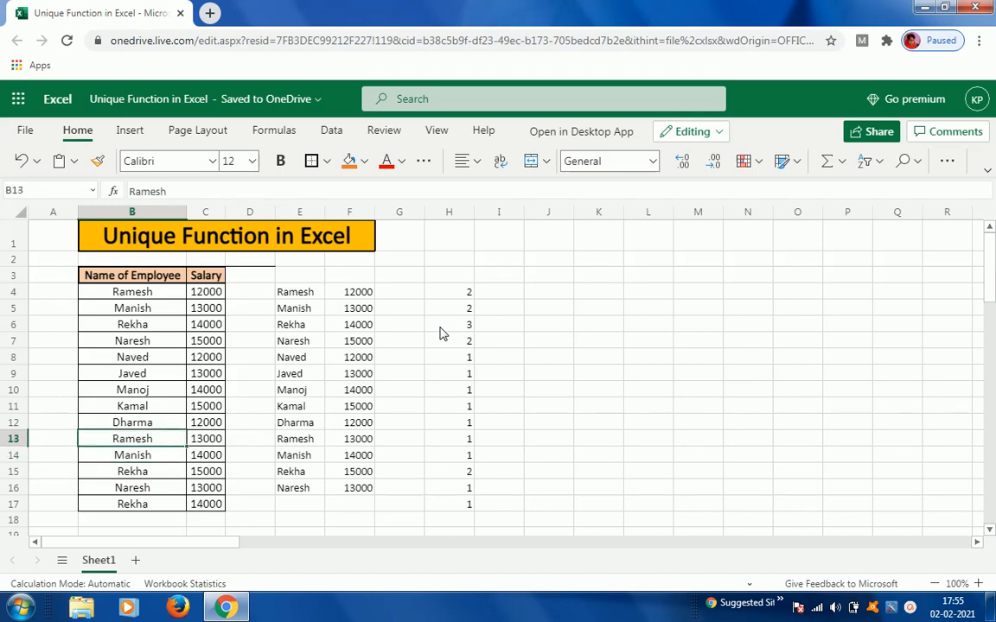
{"action": "key", "text": "Up"}
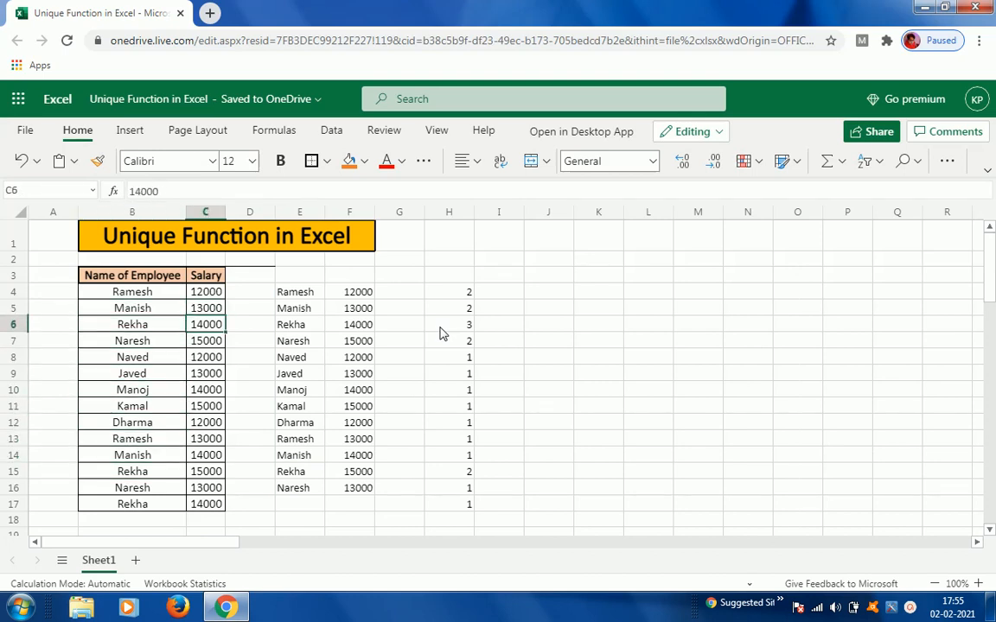
{"action": "key", "text": "Down"}
{"action": "key", "text": "Right"}
{"action": "key", "text": "Left"}
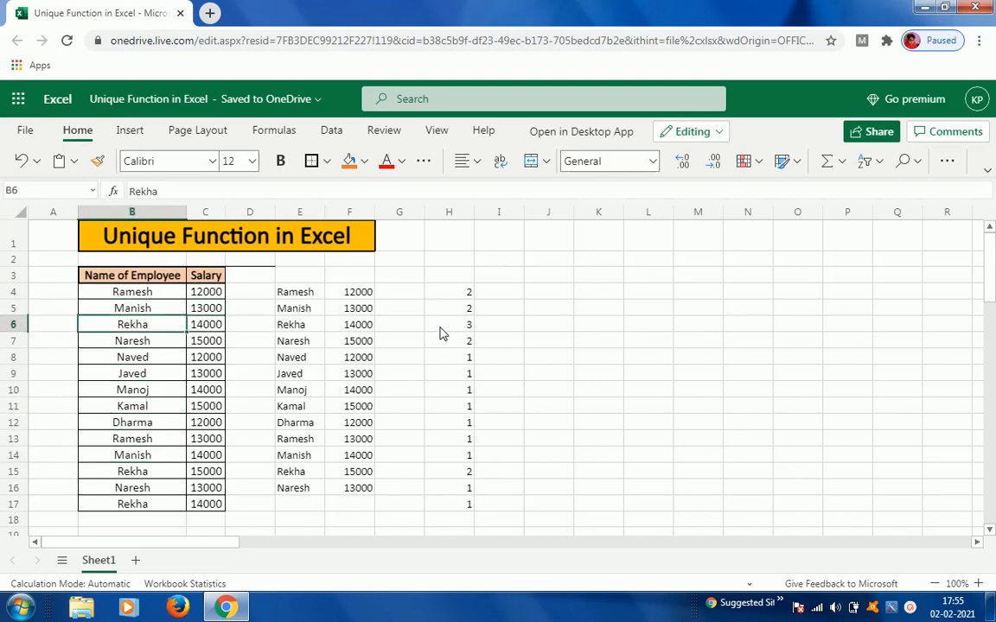
Check the same employee's other source records in rows 17 and 15 for their salaries
{"action": "key", "text": "Down"}
{"action": "key", "text": "Down"}
{"action": "key", "text": "Down"}
{"action": "key", "text": "Down"}
{"action": "key", "text": "Down"}
{"action": "key", "text": "Down"}
{"action": "key", "text": "Down"}
{"action": "key", "text": "Down"}
{"action": "key", "text": "Down"}
{"action": "key", "text": "Down"}
{"action": "key", "text": "Down"}
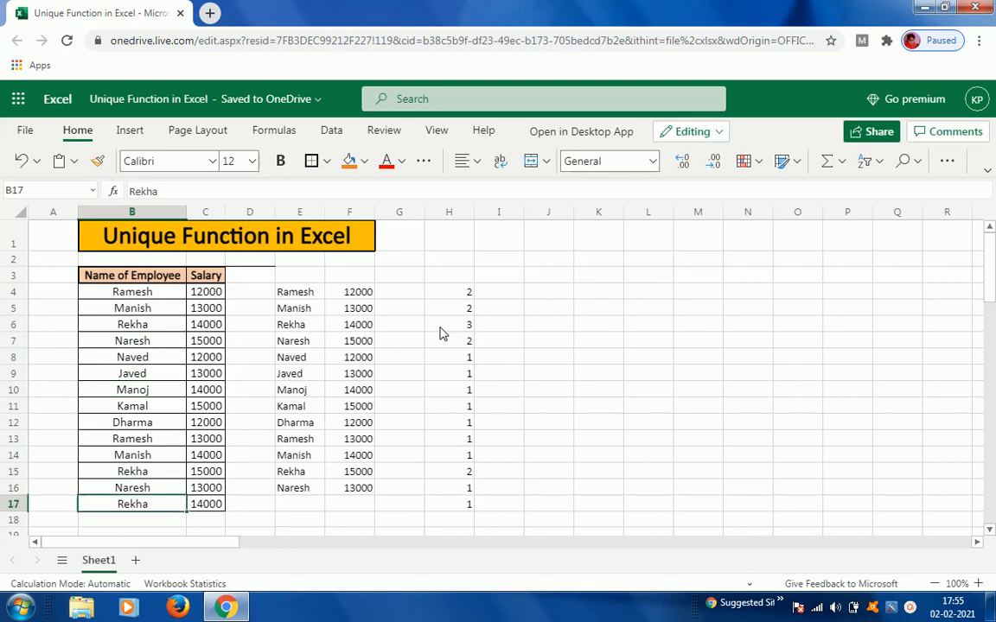
{"action": "key", "text": "Right"}
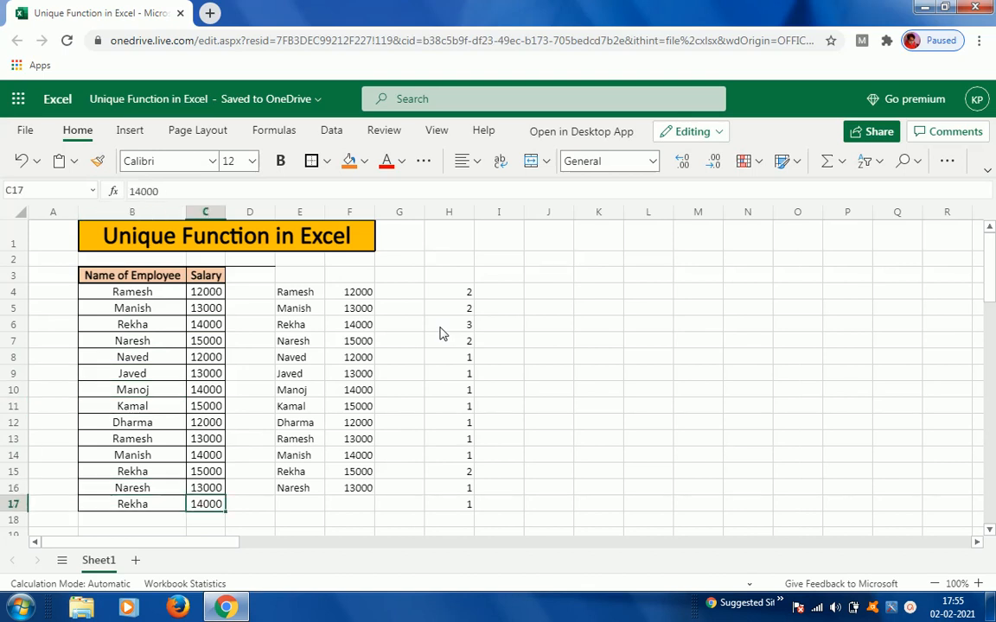
{"action": "key", "text": "Up"}
{"action": "key", "text": "Up"}
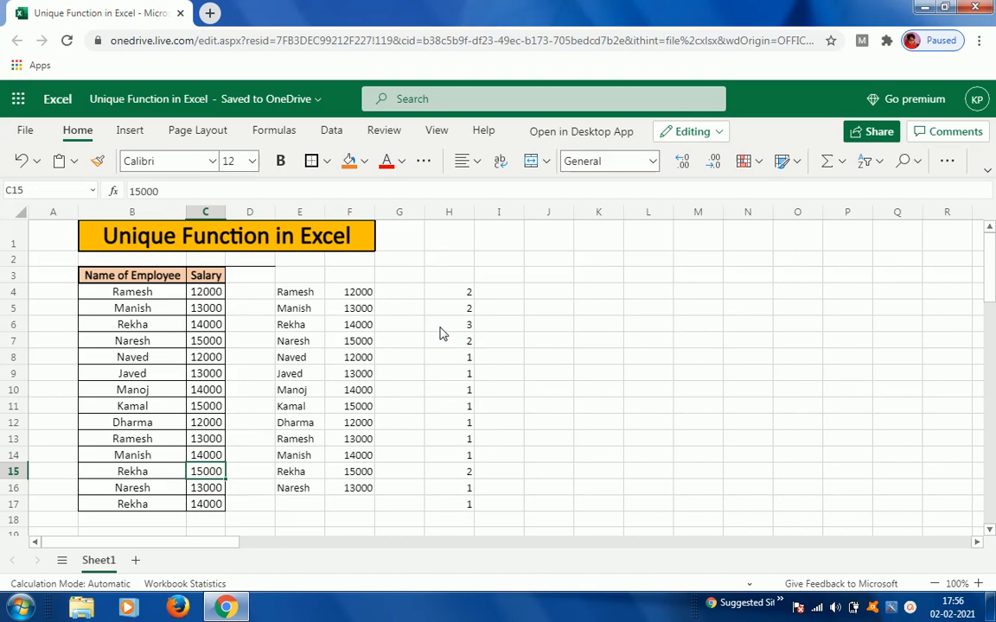
Compare the unique result in row 6 with the duplicate source records in rows 6 and 17
{"action": "left_click", "coordinate": [360, 329]}
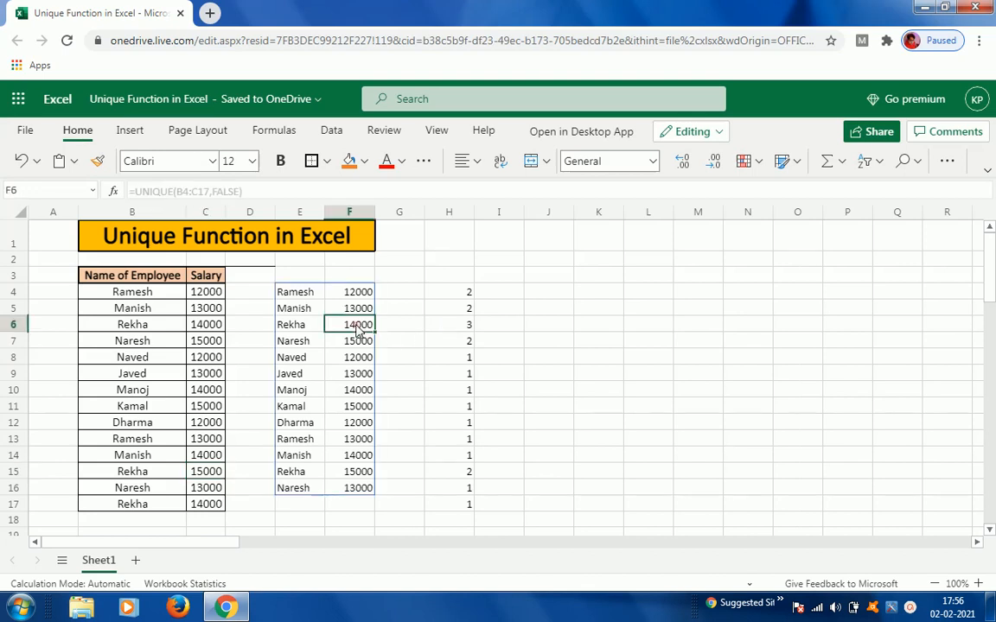
{"action": "key", "text": "Left"}
{"action": "key", "text": "Left"}
{"action": "key", "text": "Left"}
{"action": "key", "text": "Left"}
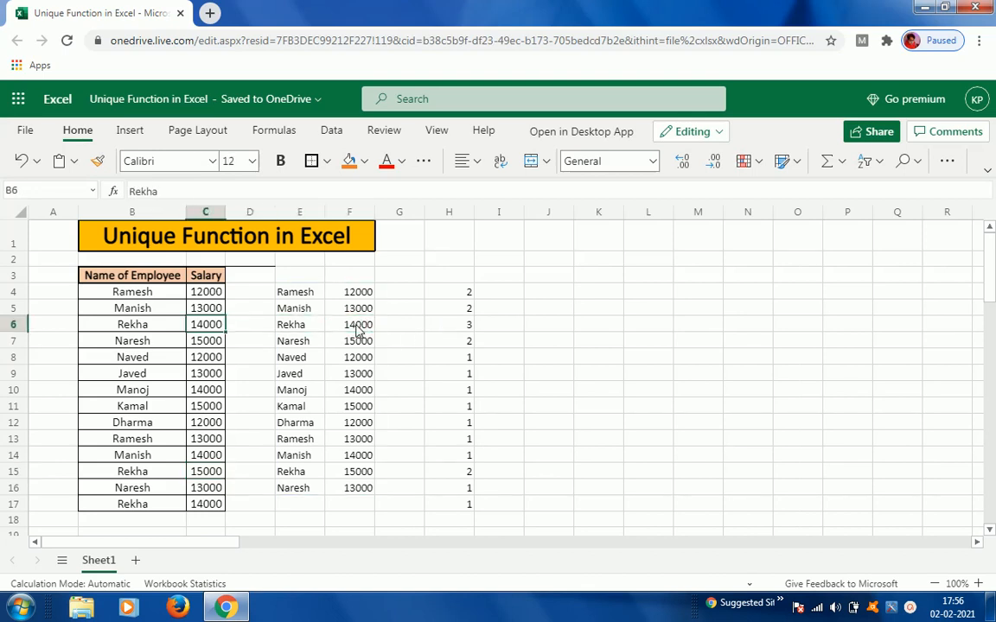
{"action": "key", "text": "Down"}
{"action": "key", "text": "Down"}
{"action": "key", "text": "Down"}
{"action": "key", "text": "Down"}
{"action": "key", "text": "Down"}
{"action": "key", "text": "Down"}
{"action": "key", "text": "Down"}
{"action": "key", "text": "Down"}
{"action": "key", "text": "Down"}
{"action": "key", "text": "Down"}
{"action": "key", "text": "Down"}
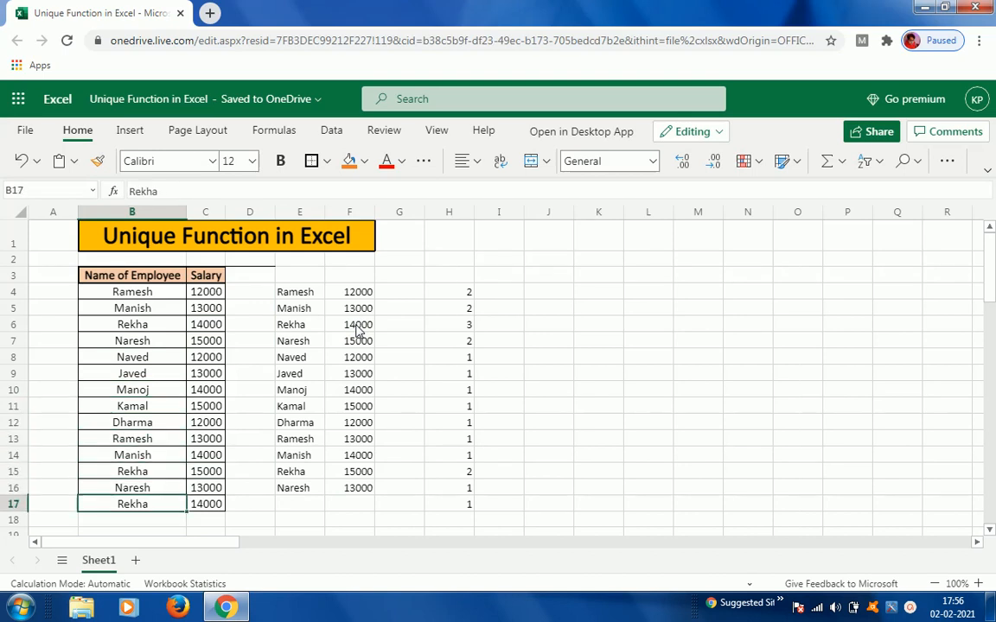
{"action": "key", "text": "Right"}
{"action": "key", "text": "Right"}
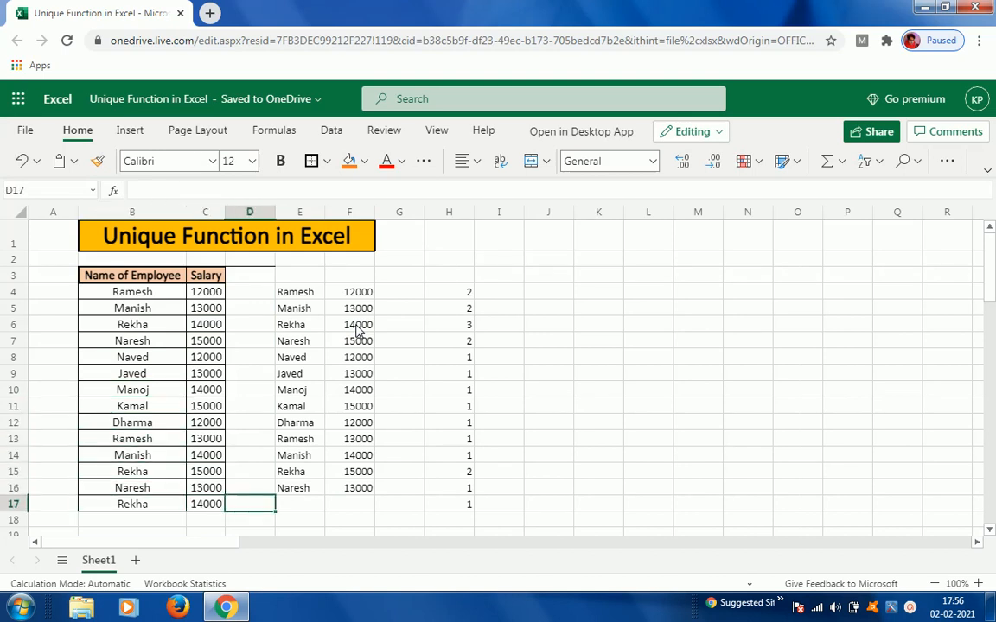
Clear the UNIQUE formula for name and salary combinations from cell E4
{"action": "key", "text": "Up"}
{"action": "key", "text": "Up"}
{"action": "key", "text": "Up"}
{"action": "key", "text": "Up"}
{"action": "key", "text": "Up"}
{"action": "key", "text": "Up"}
{"action": "key", "text": "Up"}
{"action": "key", "text": "Up"}
{"action": "key", "text": "Up"}
{"action": "key", "text": "Up"}
{"action": "key", "text": "Up"}
{"action": "key", "text": "Up"}
{"action": "key", "text": "Up"}
{"action": "key", "text": "Up"}
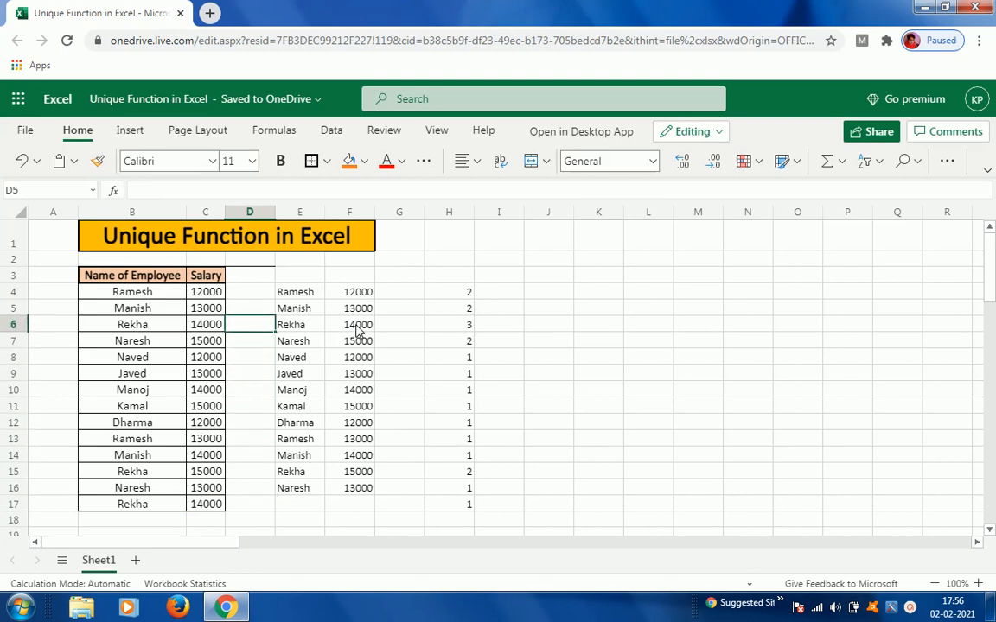
{"action": "key", "text": "Right"}
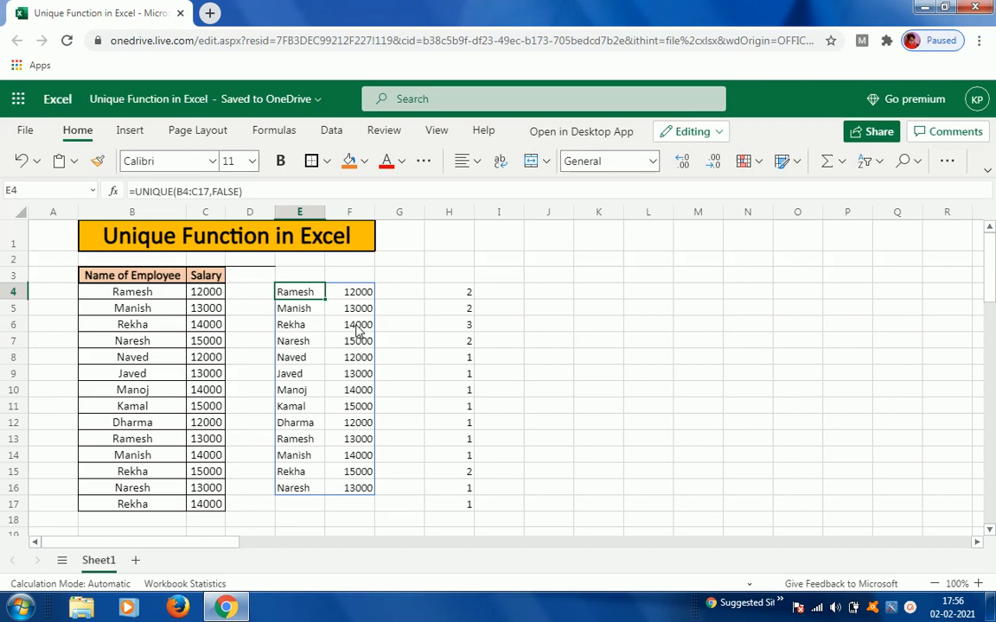
{"action": "key", "text": "Delete"}
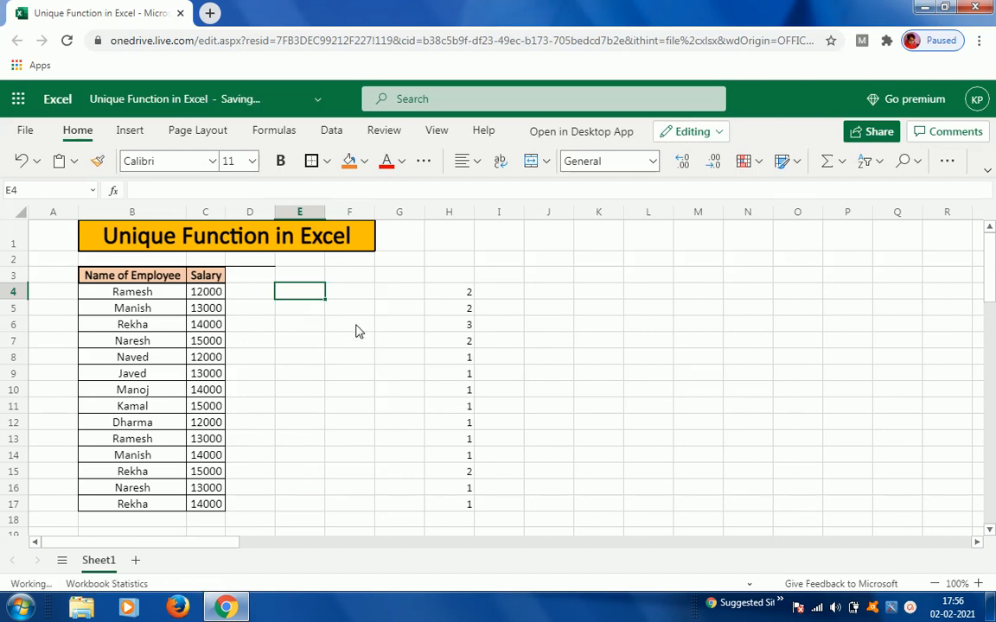
Keep the current Windows color scheme, asking again if needed, and select the employee names in B4:B17 for review
{"action": "left_click", "coordinate": [381, 313]}
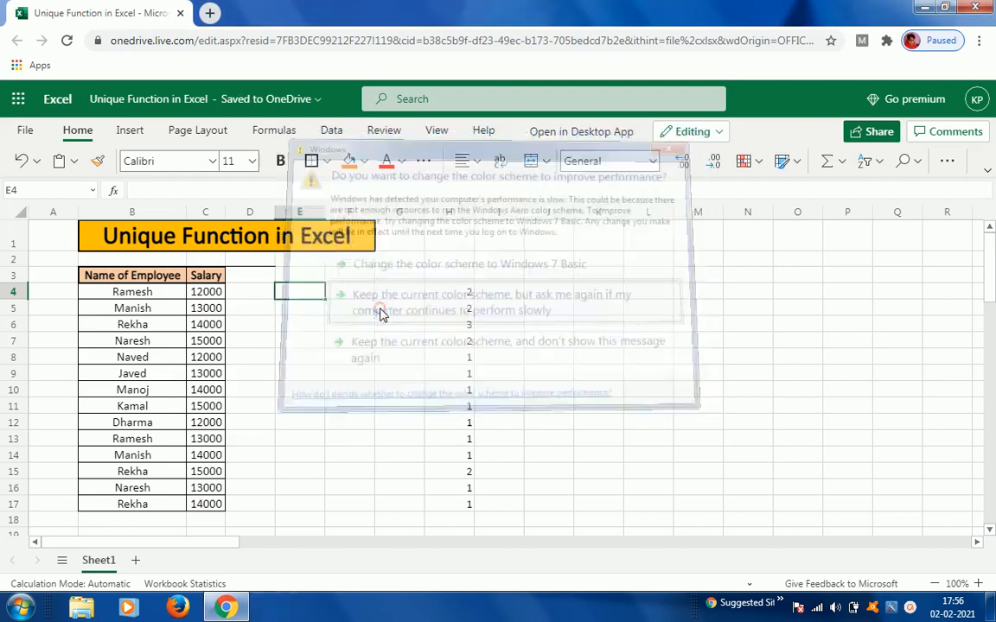
{"action": "key", "text": "Left"}
{"action": "key", "text": "Left"}
{"action": "key", "text": "Left"}
{"action": "key", "text": "Left"}
{"action": "key", "text": "Right"}
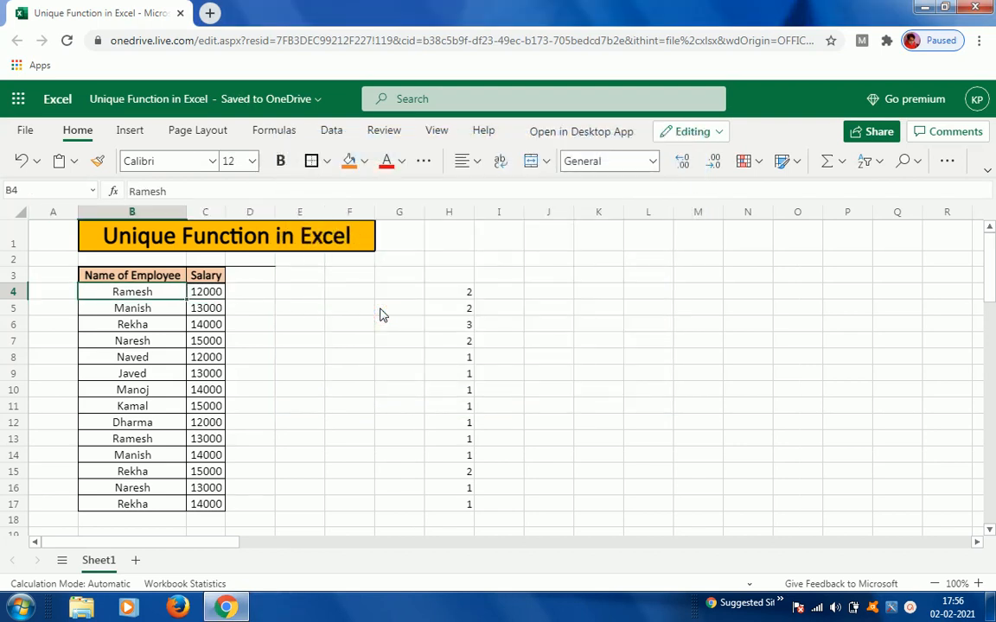
{"action": "key", "text": "ctrl+shift+Down"}
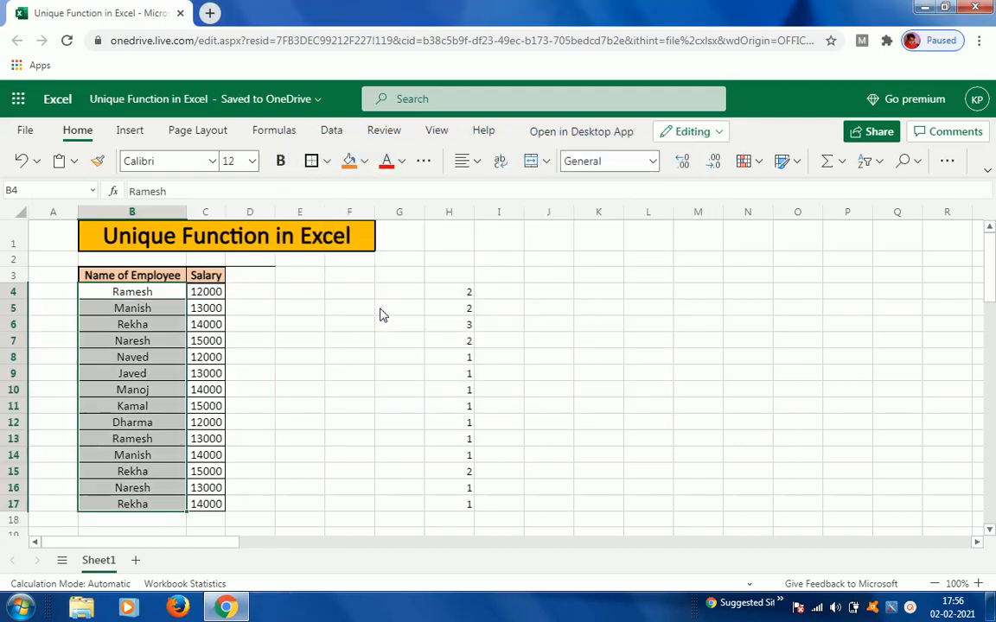
Enter =UNIQUE(B4:B17,,1) in cell F4 to list only the employee names that occur exactly once
{"action": "key", "text": "Right"}
{"action": "key", "text": "Right"}
{"action": "key", "text": "Right"}
{"action": "key", "text": "Right"}
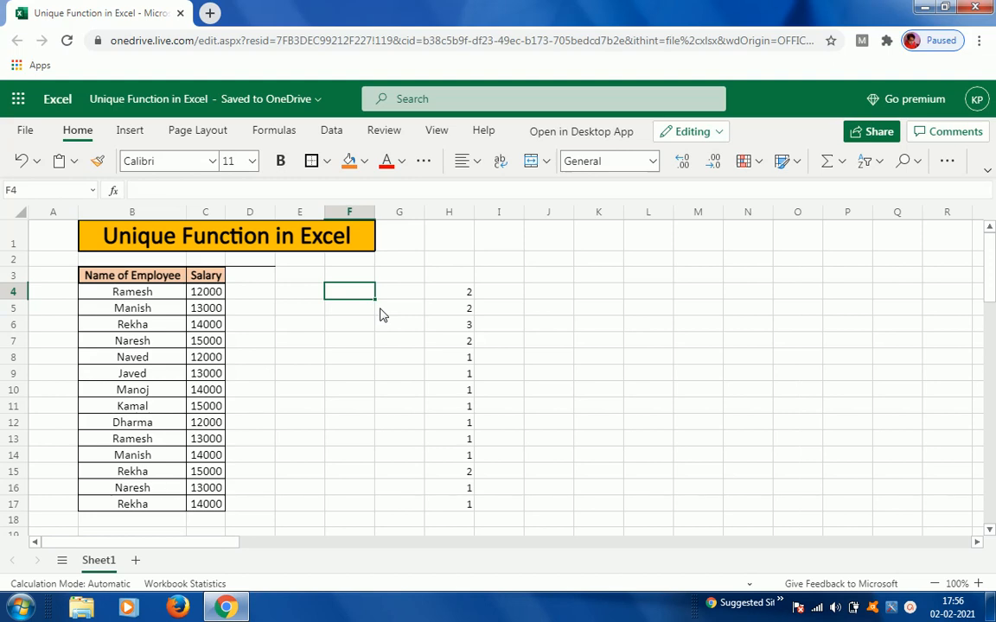
{"action": "type", "text": "=uni"}
{"action": "key", "text": "Down"}
{"action": "key", "text": "Down"}
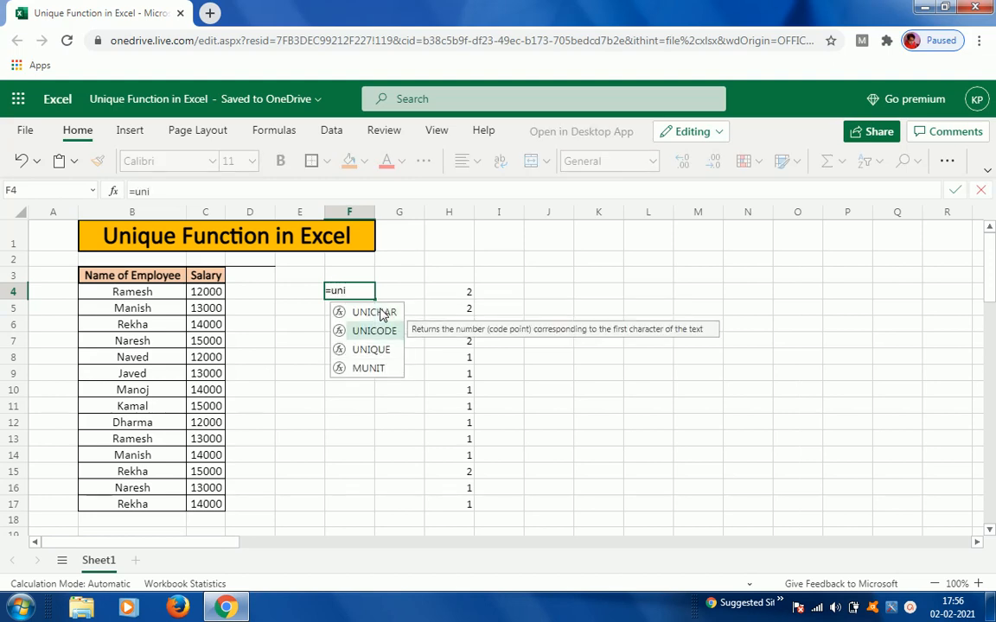
{"action": "key", "text": "Tab"}
{"action": "key", "text": "Left"}
{"action": "key", "text": "Left"}
{"action": "key", "text": "Left"}
{"action": "key", "text": "Left"}
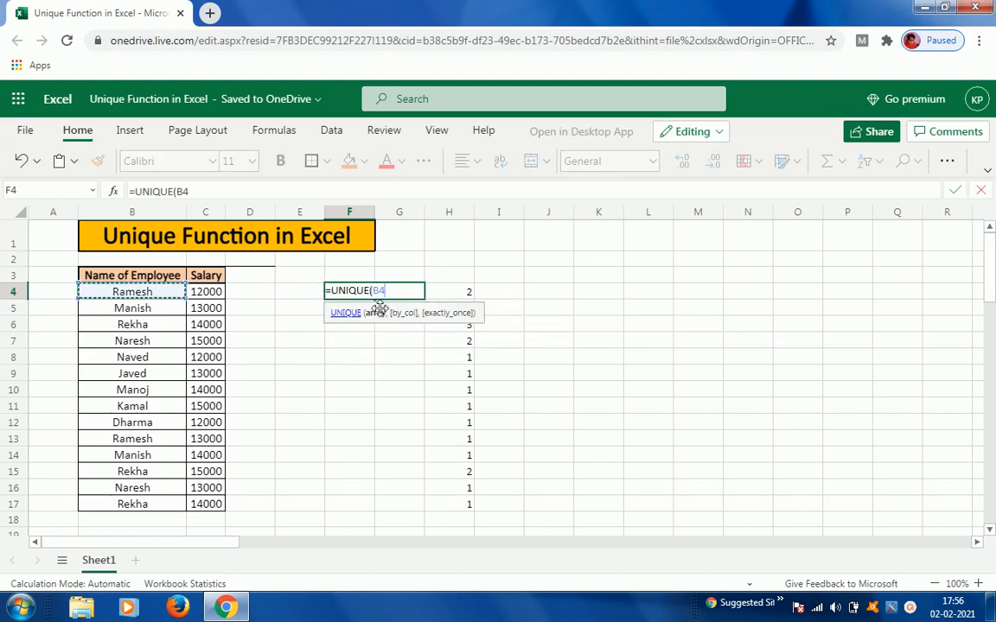
{"action": "key", "text": "ctrl+shift+Down"}
{"action": "type", "text": ",,1"}
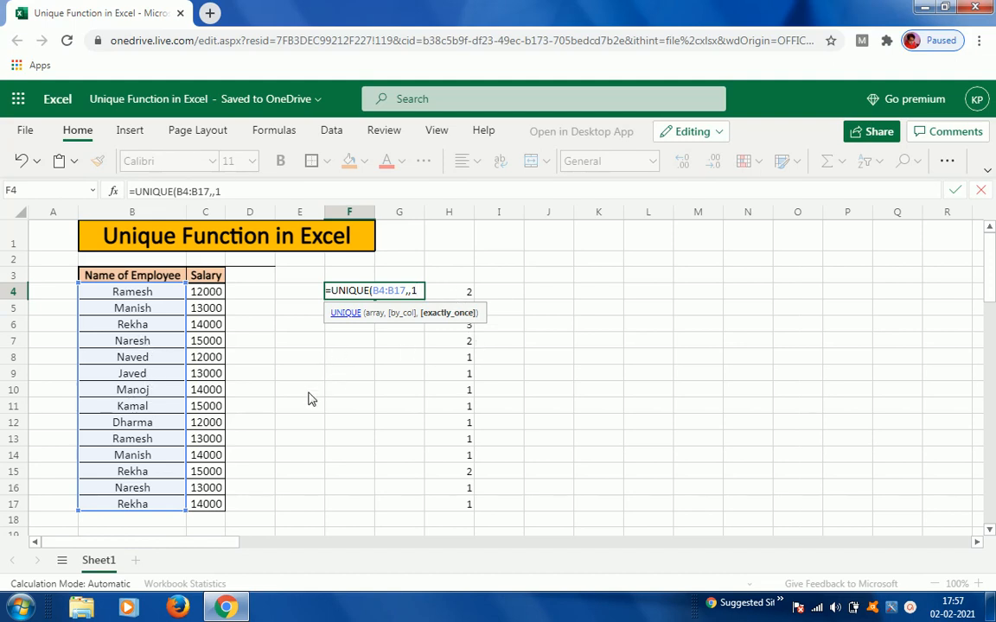
{"action": "type", "text": ")"}
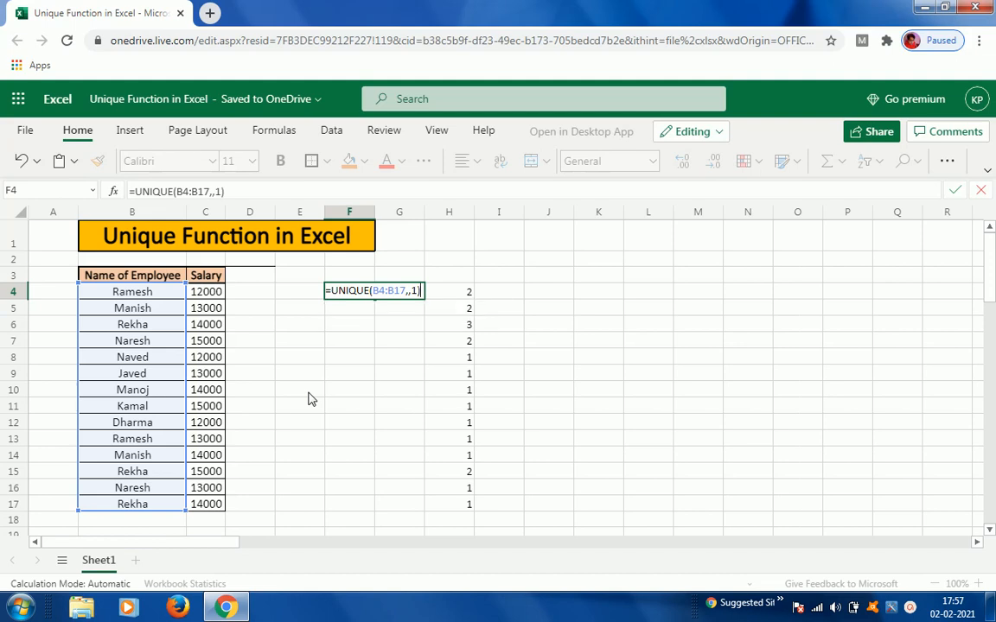
{"action": "key", "text": "Return"}
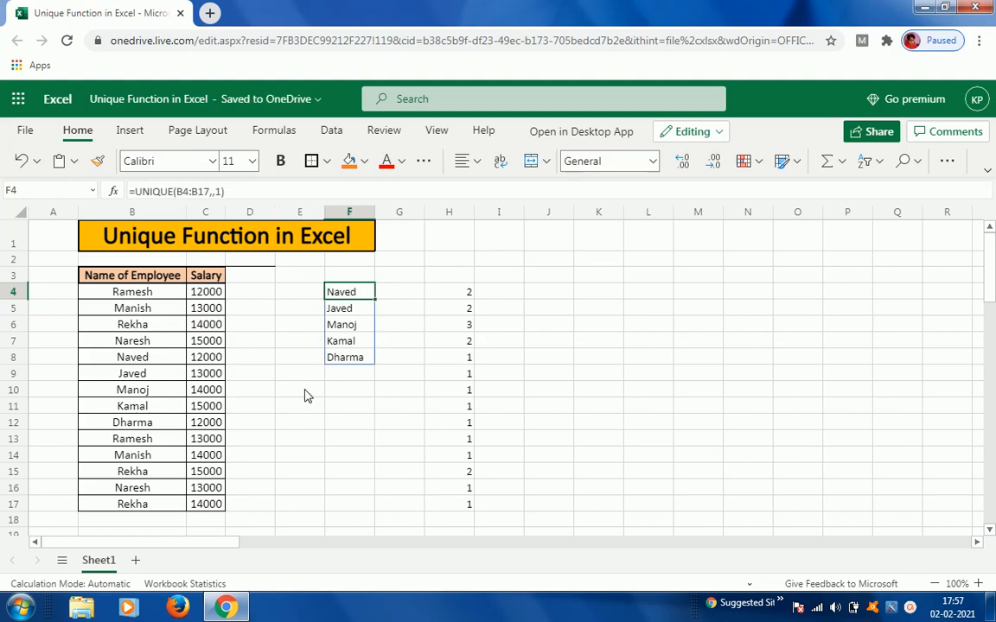
Compare the first source name in B4 with the UNIQUE result in F4, keeping the current Windows color scheme
{"action": "left_click", "coordinate": [147, 294]}
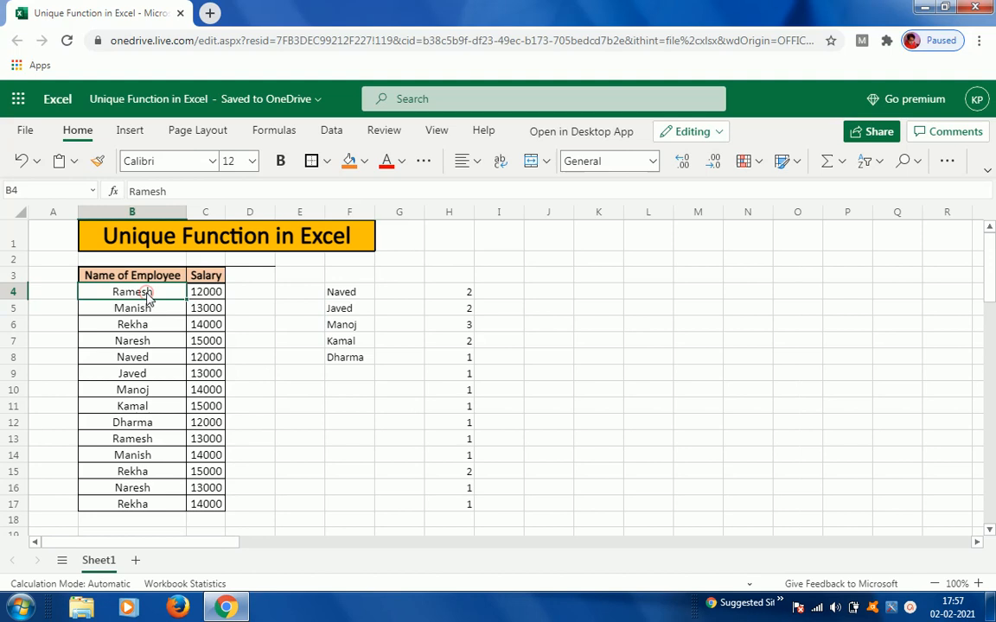
{"action": "left_click", "coordinate": [350, 306]}
{"action": "key", "text": "Up"}
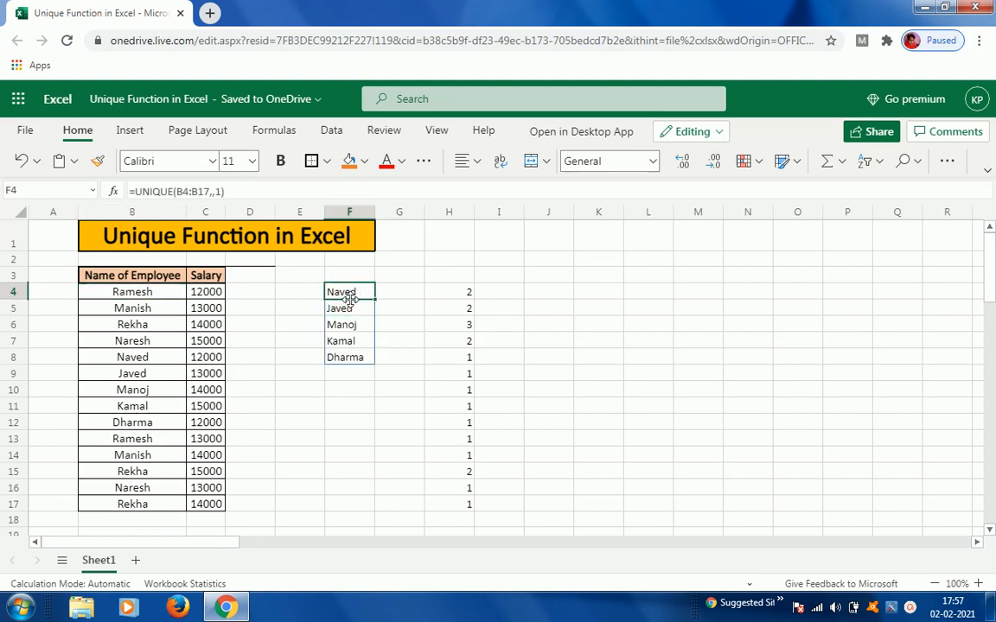
{"action": "key", "text": "Left"}
{"action": "key", "text": "Left"}
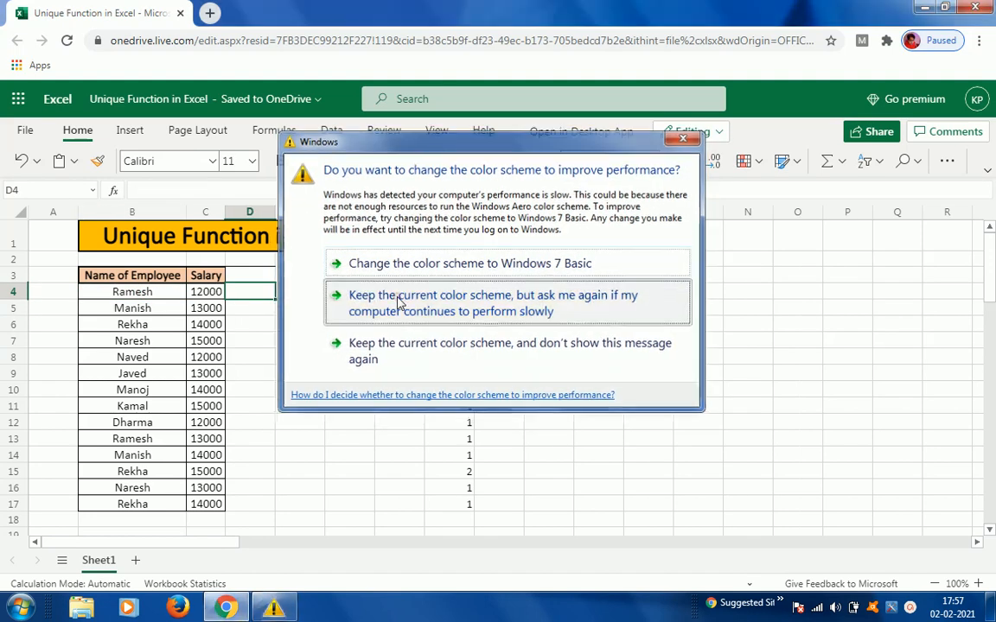
{"action": "left_click", "coordinate": [380, 302]}
{"action": "key", "text": "Right"}
{"action": "key", "text": "Right"}
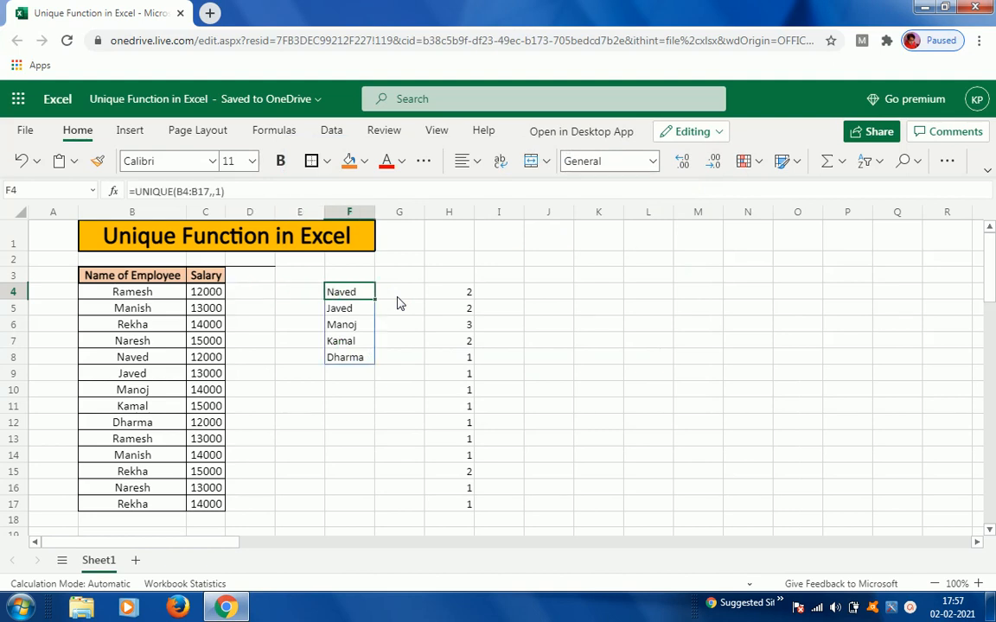
Go through the names returned by the UNIQUE formula in F4:F8
{"action": "key", "text": "Down"}
{"action": "key", "text": "Down"}
{"action": "key", "text": "Down"}
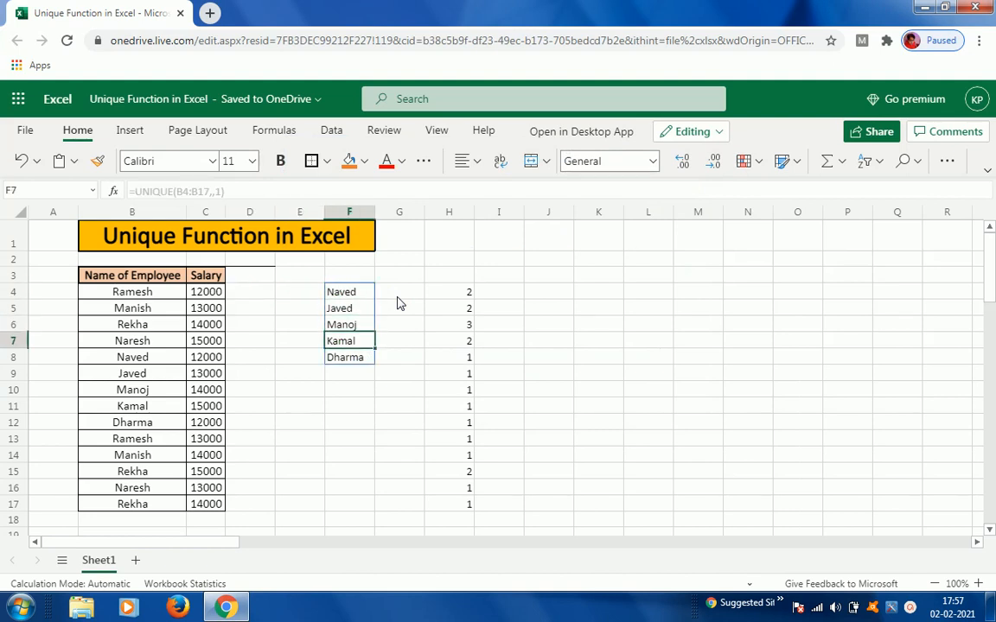
{"action": "key", "text": "Down"}
{"action": "key", "text": "Up"}
{"action": "key", "text": "Up"}
{"action": "key", "text": "Up"}
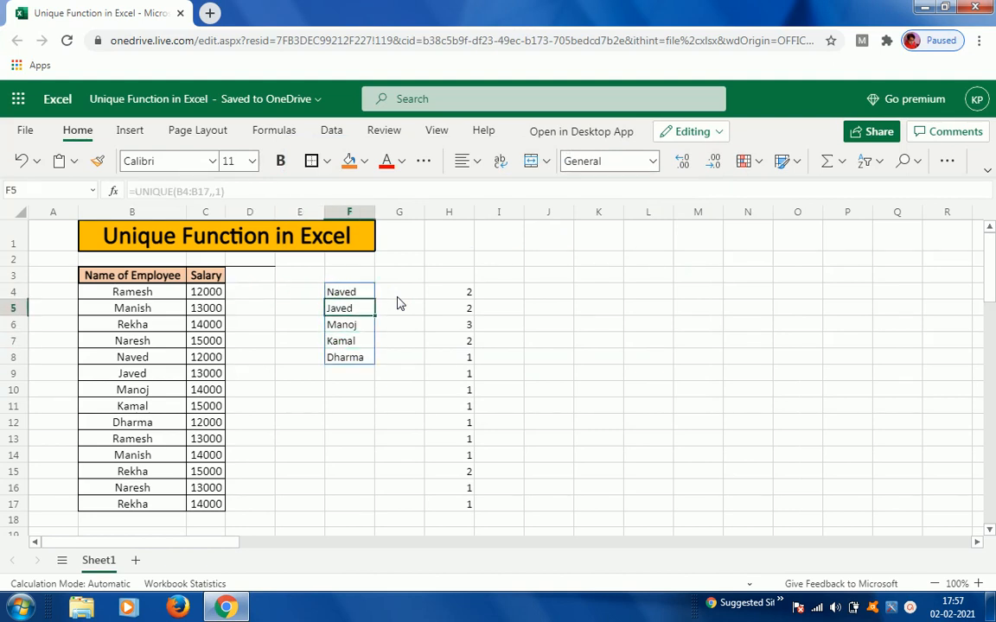
{"action": "key", "text": "Up"}
Fill the source record in B8:C8, matching the first UNIQUE result, with the blue theme color
{"action": "key", "text": "Left"}
{"action": "key", "text": "Left"}
{"action": "key", "text": "Left"}
{"action": "key", "text": "Left"}
{"action": "key", "text": "Down"}
{"action": "key", "text": "Down"}
{"action": "key", "text": "Down"}
{"action": "key", "text": "Down"}
{"action": "key", "text": "Down"}
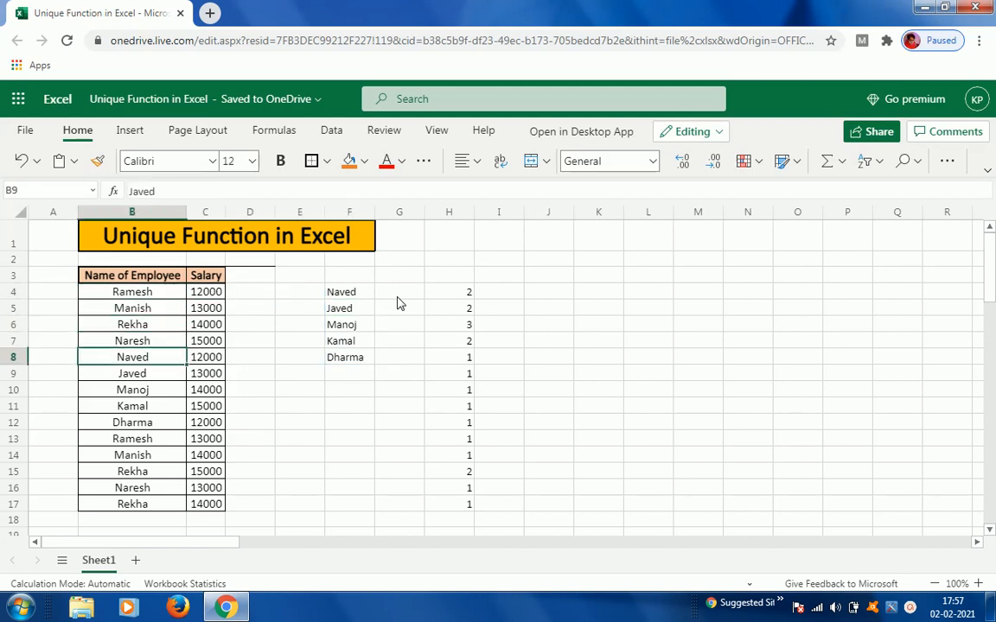
{"action": "key", "text": "Up"}
{"action": "key", "text": "shift+Right"}
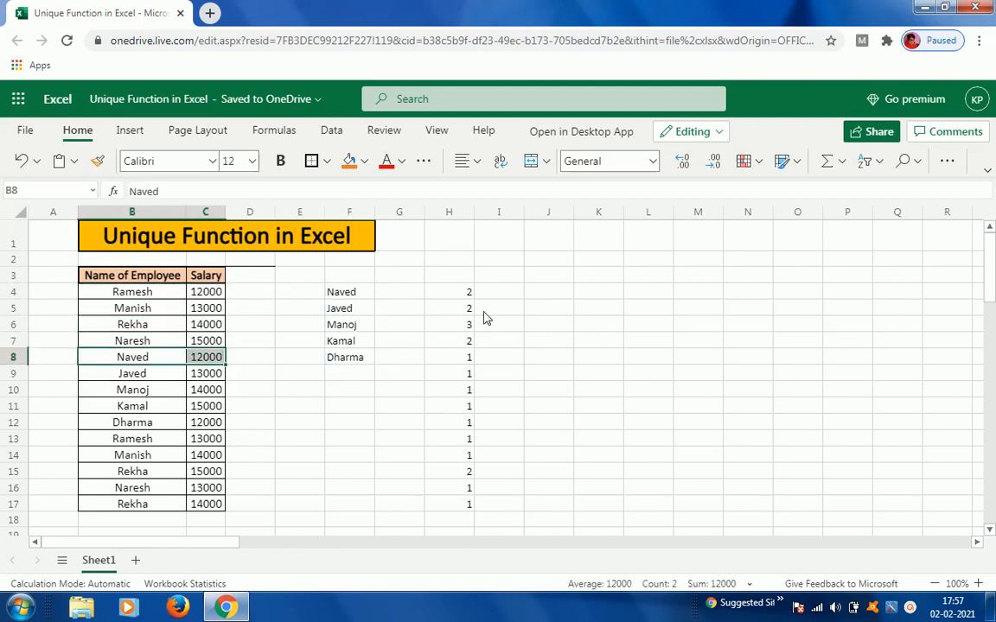
{"action": "left_click", "coordinate": [365, 162]}
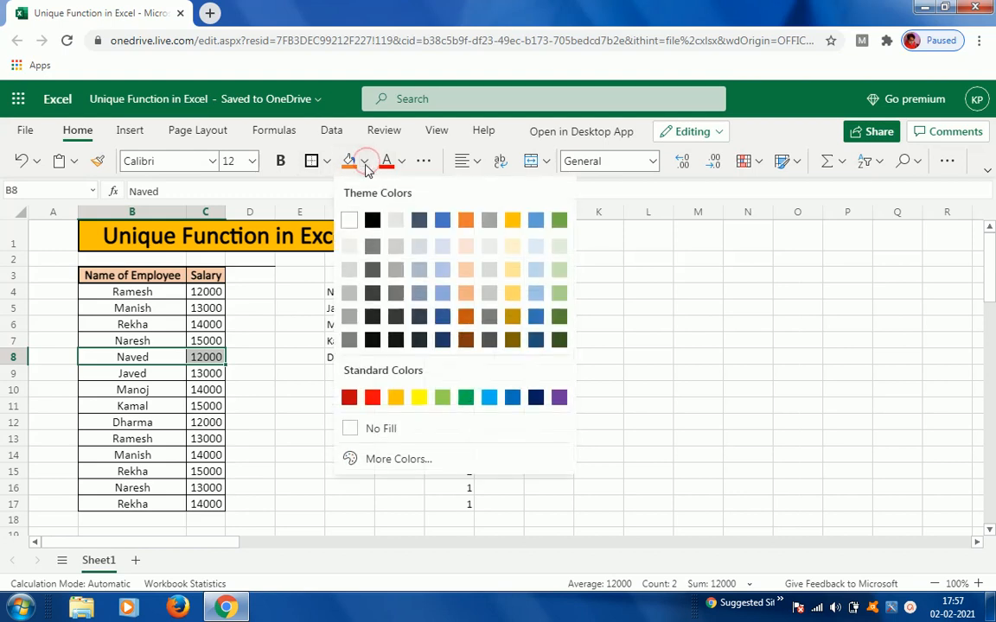
{"action": "left_click", "coordinate": [440, 221]}
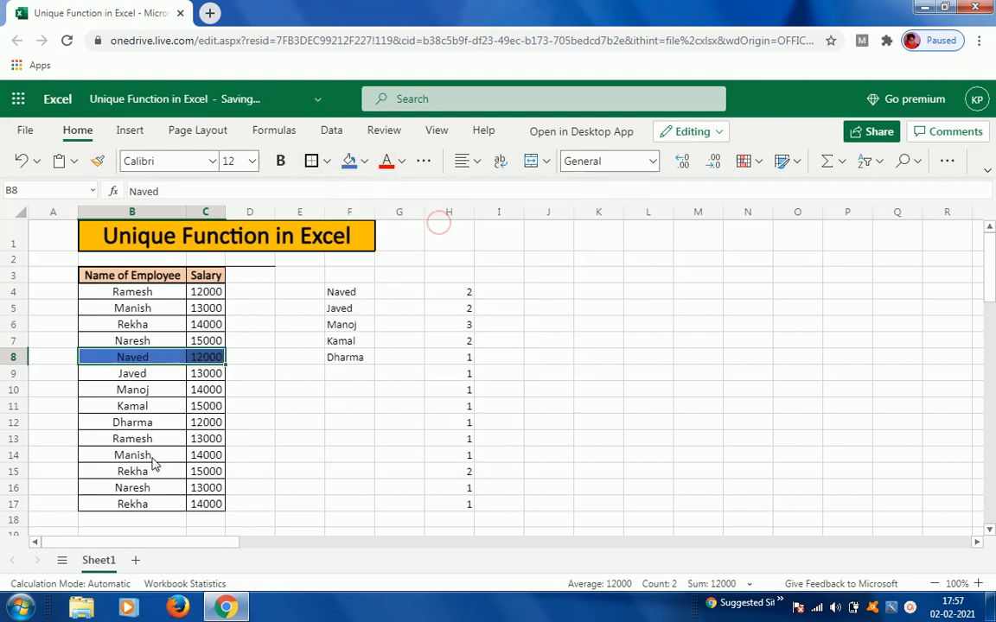
Fill the source record in B9:C9 with the gold theme color
{"action": "left_click", "coordinate": [122, 379]}
{"action": "key", "text": "shift+Right"}
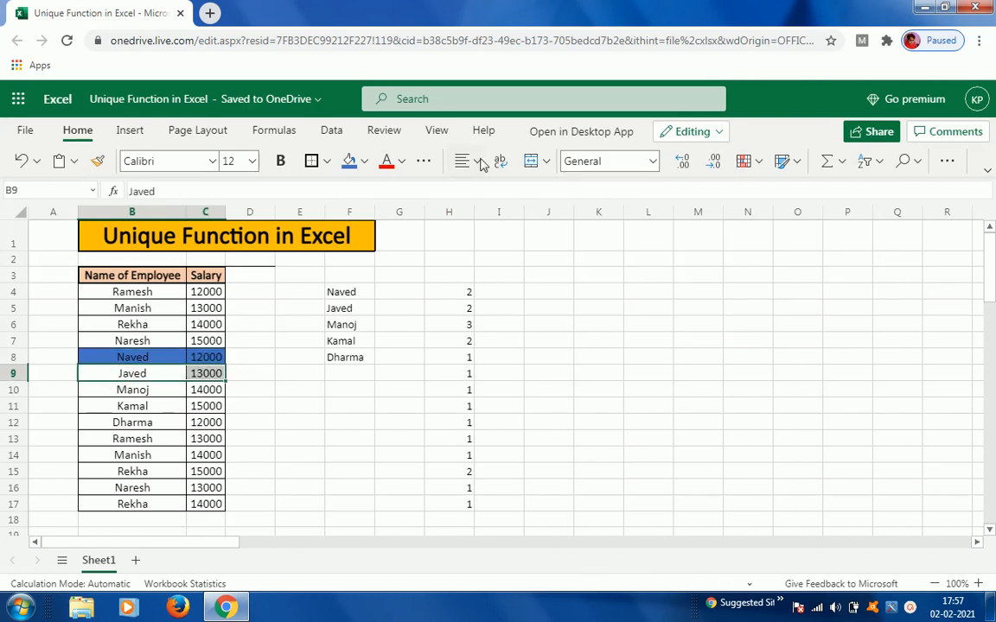
{"action": "left_click", "coordinate": [364, 161]}
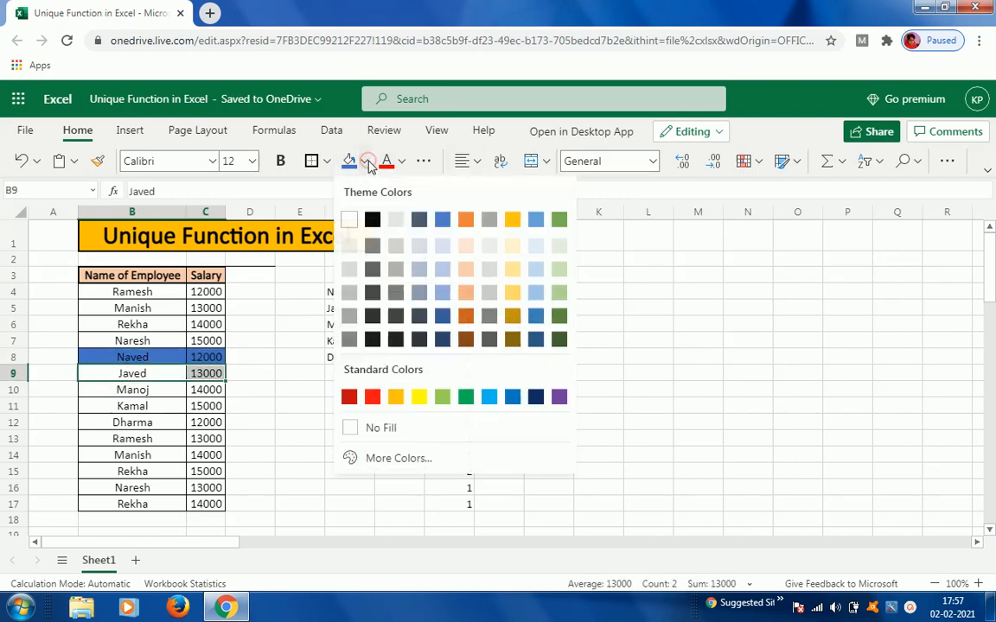
{"action": "left_click", "coordinate": [512, 221]}
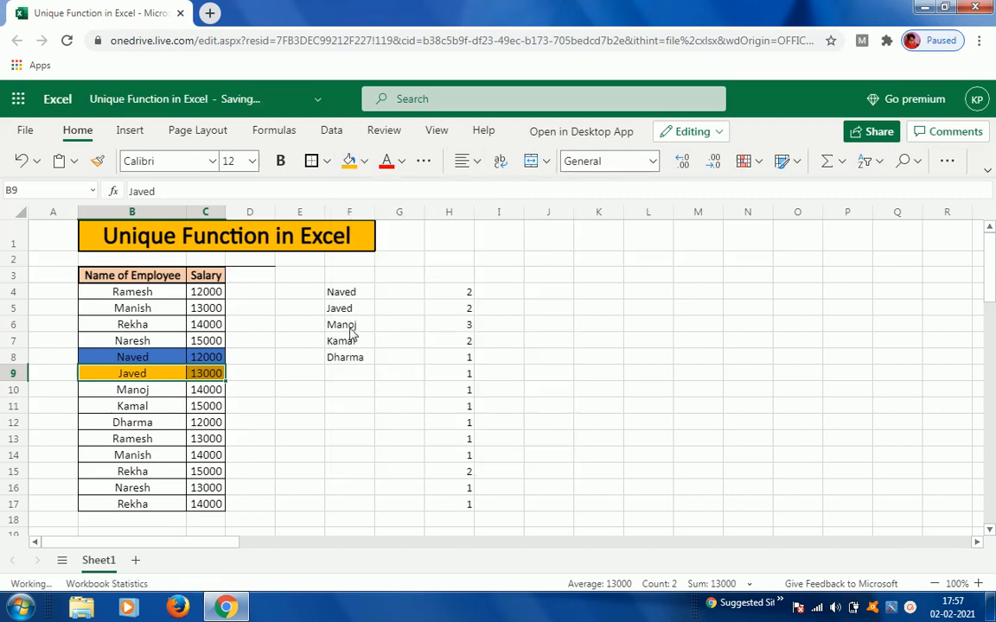
Fill the three source records in B10:C12 with a light blue theme color
{"action": "left_click", "coordinate": [161, 392]}
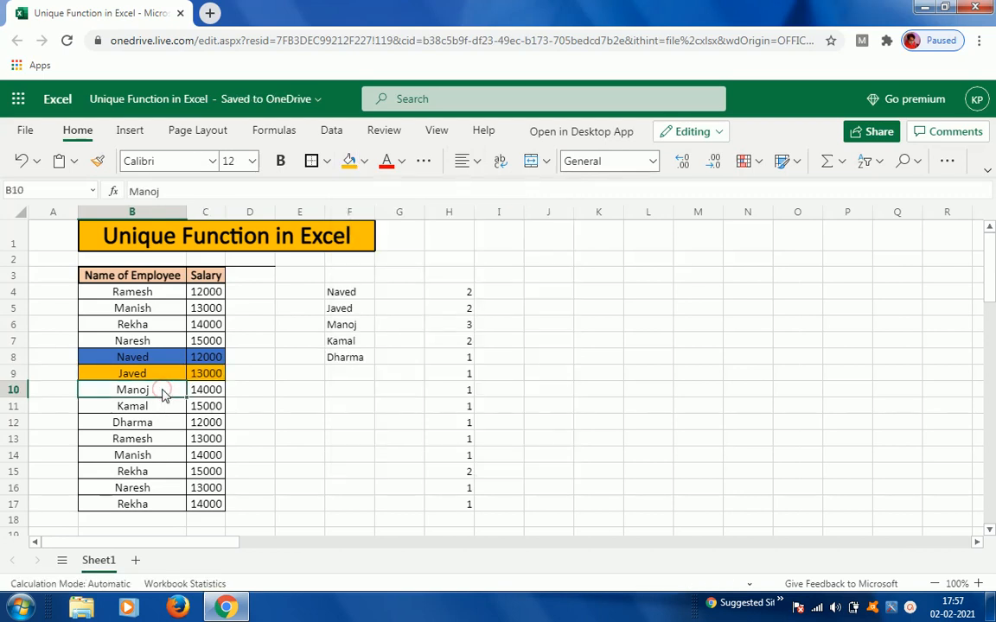
{"action": "key", "text": "shift+Right"}
{"action": "key", "text": "shift+Down"}
{"action": "key", "text": "shift+Down"}
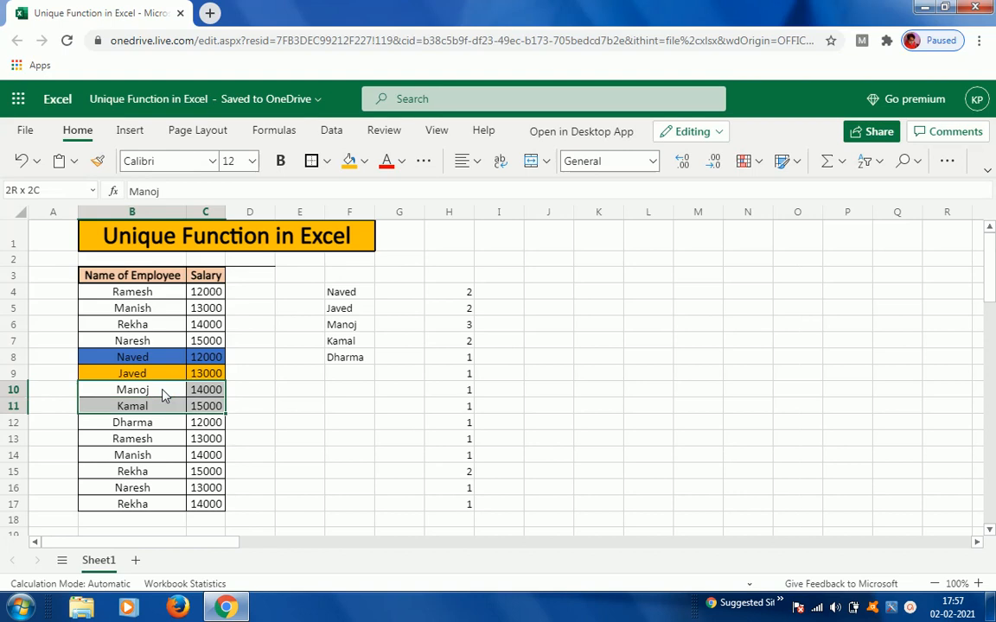
{"action": "left_click", "coordinate": [364, 161]}
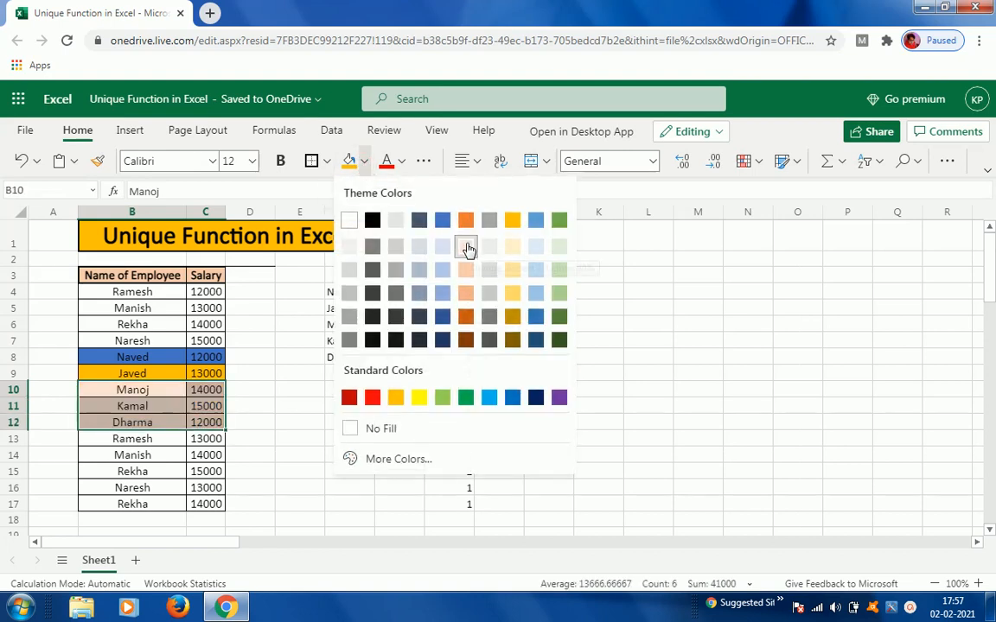
{"action": "left_click", "coordinate": [446, 269]}
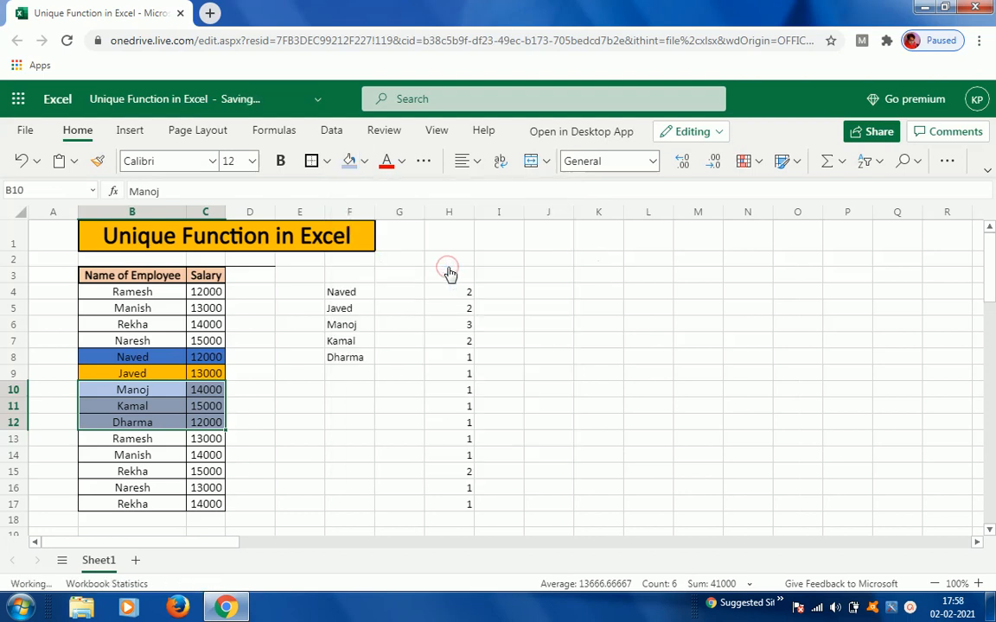
Compare the exactly-once names in F4:F8 with the color-filled records in the source table
{"action": "left_click", "coordinate": [364, 406]}
{"action": "key", "text": "Up"}
{"action": "key", "text": "Up"}
{"action": "key", "text": "Up"}
{"action": "key", "text": "Up"}
{"action": "key", "text": "Up"}
{"action": "key", "text": "Left"}
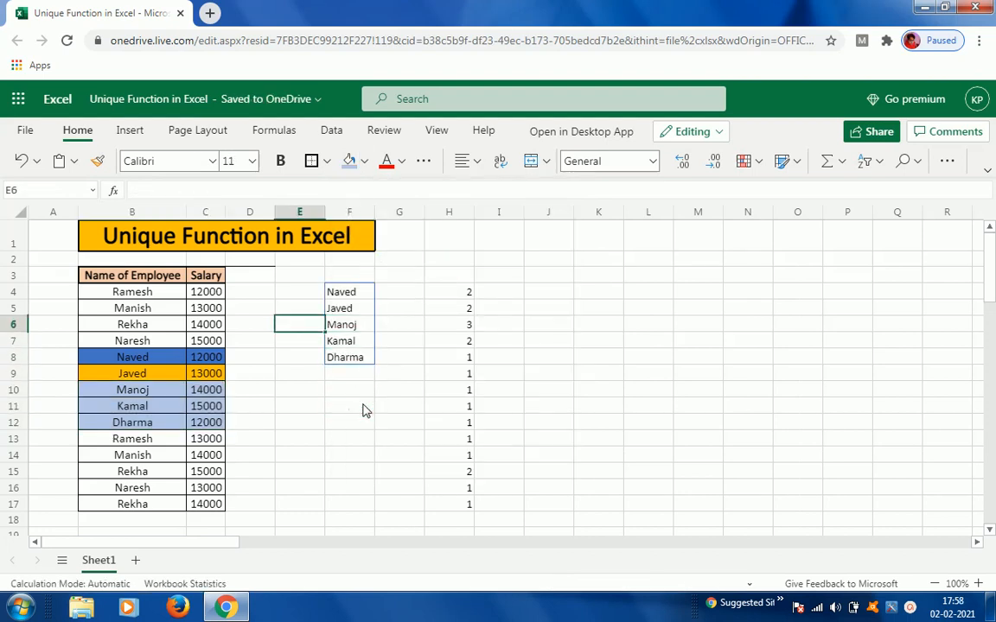
{"action": "key", "text": "Left"}
{"action": "key", "text": "Left"}
{"action": "key", "text": "Down"}
{"action": "key", "text": "Down"}
{"action": "key", "text": "Right"}
{"action": "key", "text": "Right"}
{"action": "key", "text": "Right"}
{"action": "key", "text": "Up"}
{"action": "key", "text": "Up"}
{"action": "key", "text": "Up"}
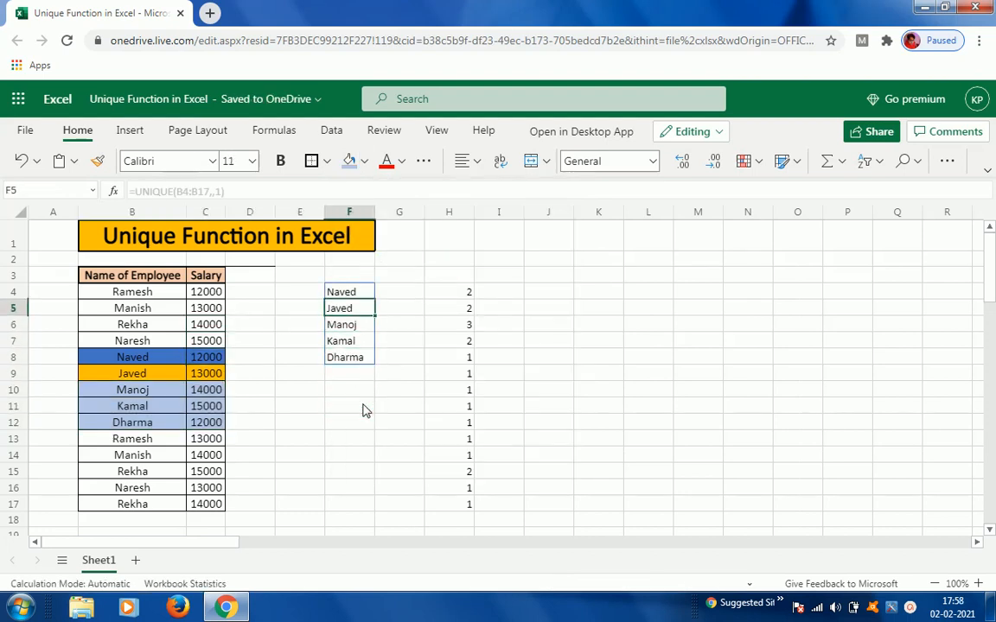
{"action": "key", "text": "Up"}
{"action": "key", "text": "Down"}
{"action": "key", "text": "Down"}
{"action": "key", "text": "Down"}
{"action": "key", "text": "Down"}
Check the unfilled source names in B4:B7 against the exactly-once UNIQUE formula in F4
{"action": "key", "text": "Left"}
{"action": "key", "text": "Left"}
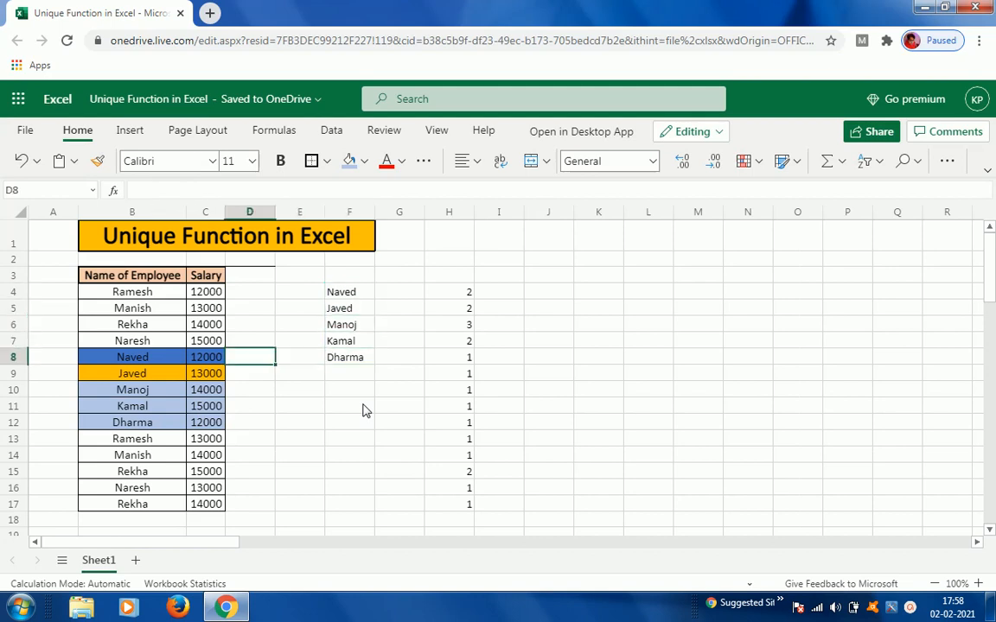
{"action": "key", "text": "Left"}
{"action": "key", "text": "Left"}
{"action": "key", "text": "Up"}
{"action": "key", "text": "Up"}
{"action": "key", "text": "Up"}
{"action": "key", "text": "Up"}
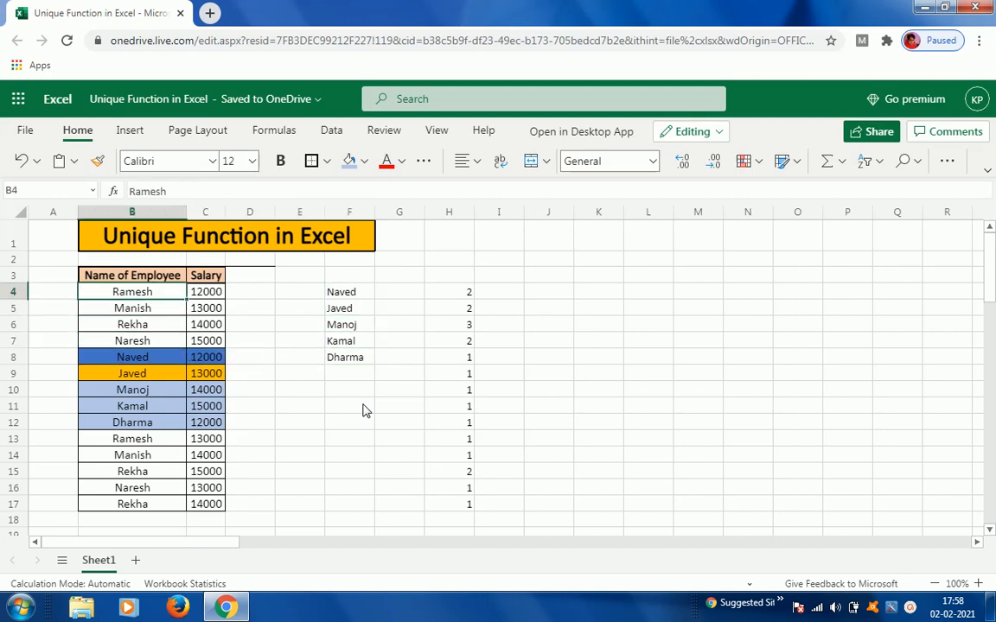
{"action": "key", "text": "Right"}
{"action": "key", "text": "Right"}
{"action": "key", "text": "Right"}
{"action": "key", "text": "Right"}
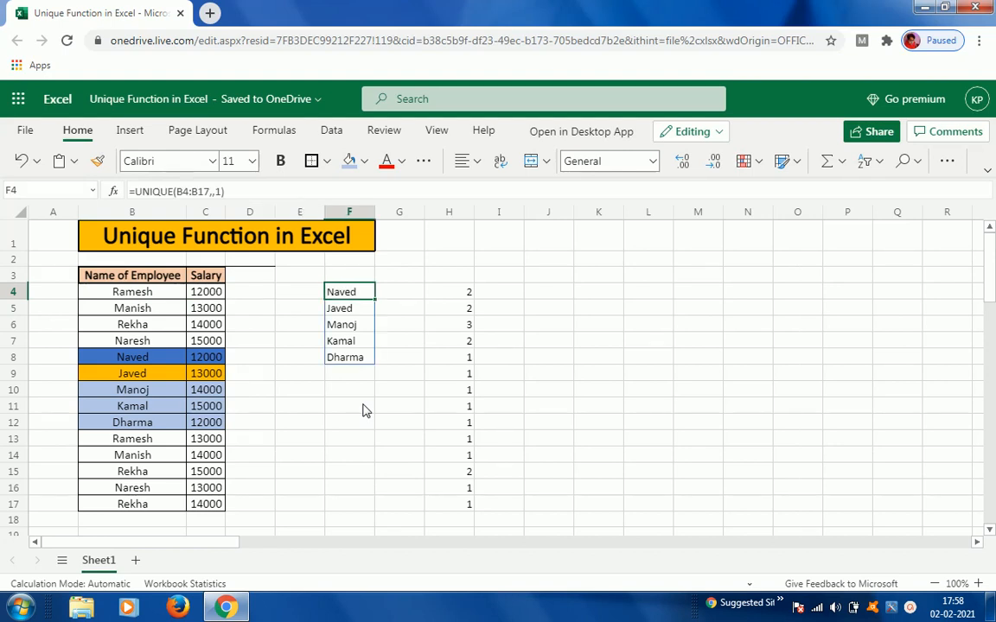
Review the full list of exactly-once names in F4:F8, ending on the formula cell F4
{"action": "key", "text": "shift+Down"}
{"action": "key", "text": "shift+Down"}
{"action": "key", "text": "shift+Down"}
{"action": "key", "text": "shift+Down"}
{"action": "key", "text": "Down"}
{"action": "key", "text": "Down"}
{"action": "key", "text": "Down"}
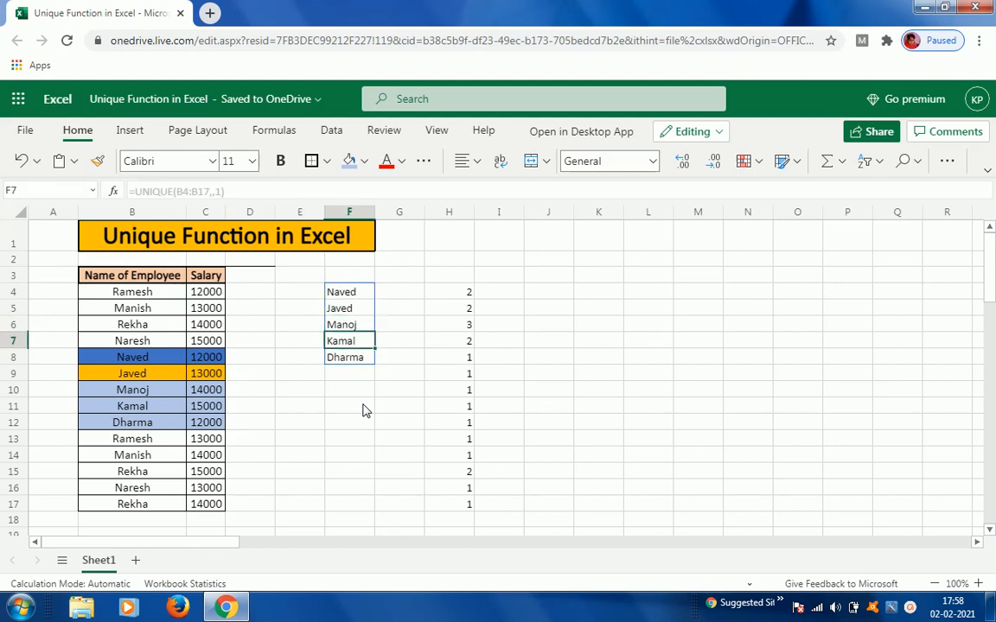
{"action": "key", "text": "Down"}
{"action": "key", "text": "Down"}
{"action": "key", "text": "Up"}
{"action": "key", "text": "Up"}
{"action": "key", "text": "Up"}
{"action": "key", "text": "Up"}
{"action": "key", "text": "Up"}
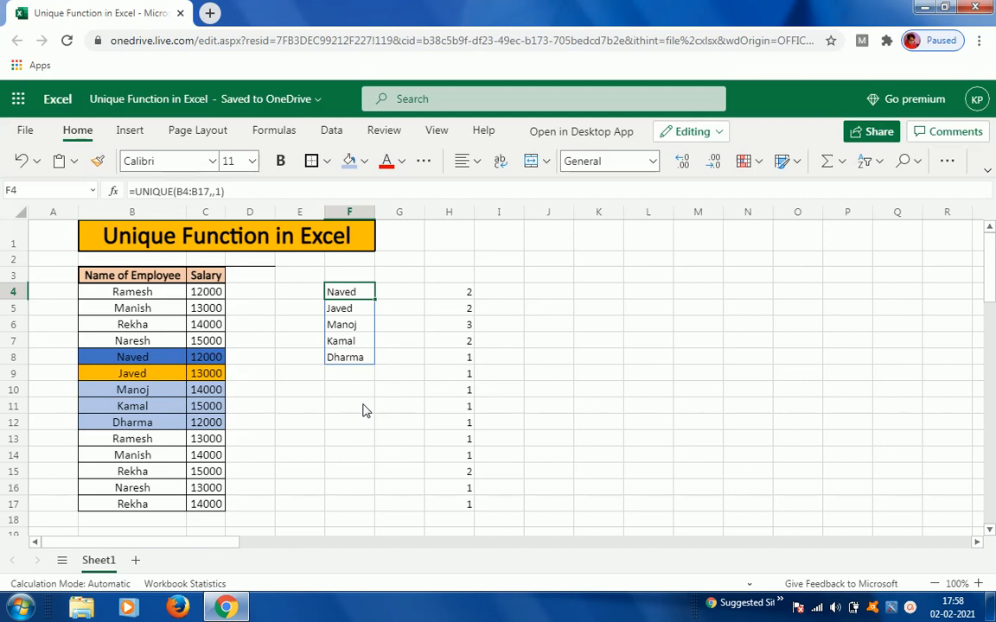
Compare the first source record in row 4 with its COUNTIF count in H4
{"action": "key", "text": "Right"}
{"action": "key", "text": "Right"}
{"action": "key", "text": "Left"}
{"action": "key", "text": "Left"}
{"action": "key", "text": "Left"}
{"action": "key", "text": "Left"}
{"action": "key", "text": "Left"}
{"action": "key", "text": "Left"}
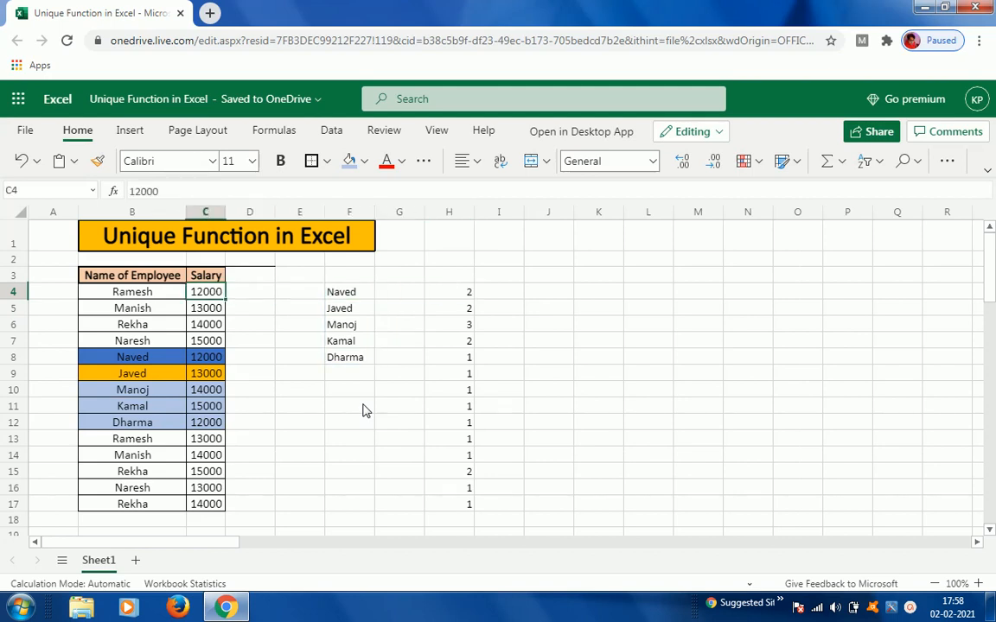
{"action": "key", "text": "Right"}
{"action": "key", "text": "Right"}
{"action": "key", "text": "Right"}
{"action": "key", "text": "Right"}
{"action": "key", "text": "Right"}
{"action": "key", "text": "Right"}
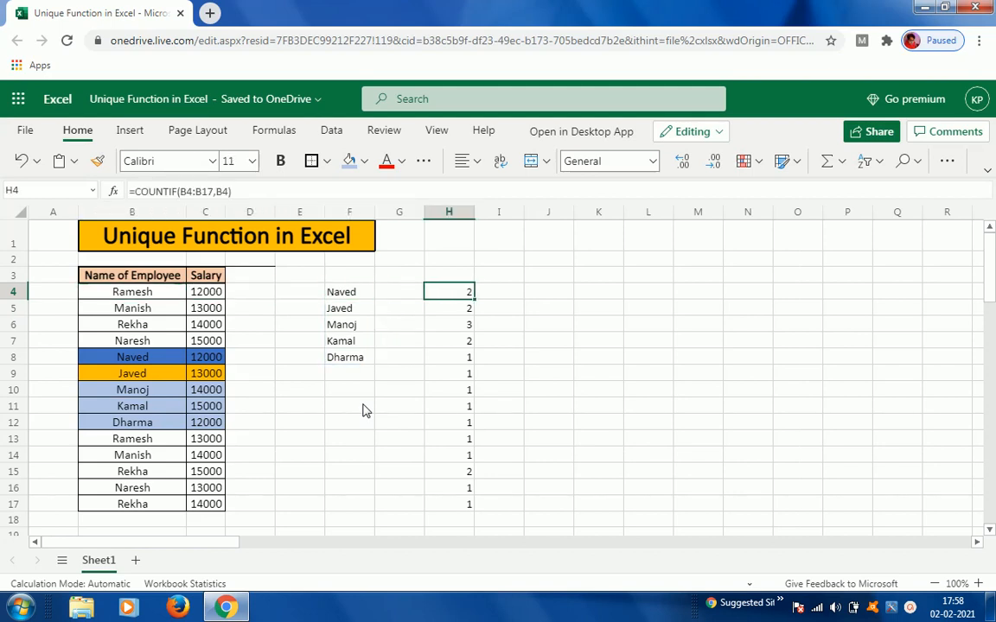
{"action": "key", "text": "Left"}
{"action": "key", "text": "Left"}
{"action": "key", "text": "Left"}
{"action": "key", "text": "Left"}
{"action": "key", "text": "Left"}
{"action": "key", "text": "shift+Down"}
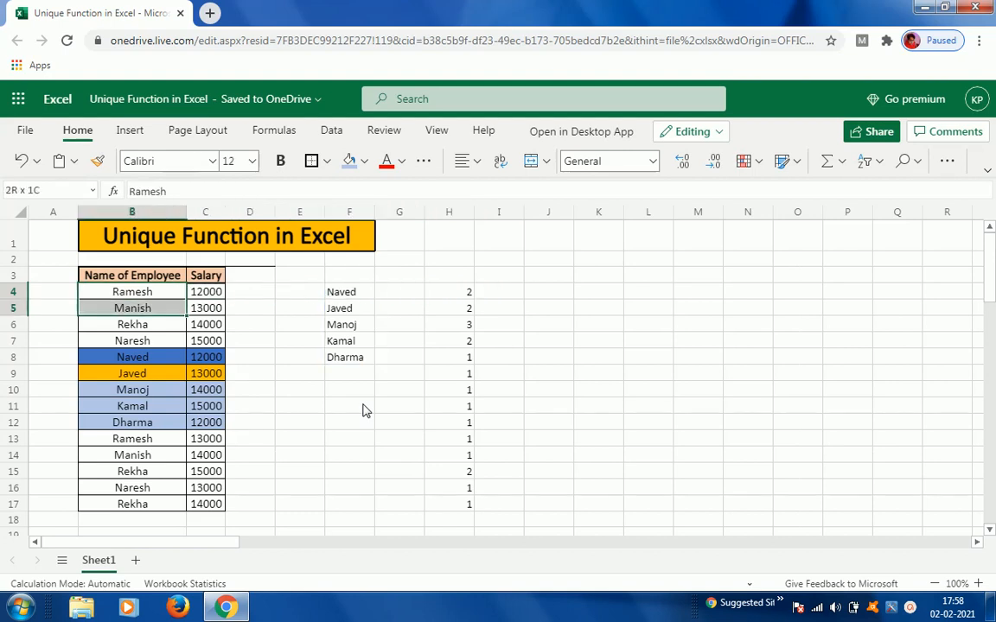
{"action": "key", "text": "ctrl+shift+Down"}
{"action": "key", "text": "ctrl+c"}
{"action": "key", "text": "Right"}
{"action": "key", "text": "Right"}
{"action": "key", "text": "Right"}
{"action": "key", "text": "Right"}
{"action": "key", "text": "Right"}
{"action": "key", "text": "Right"}
{"action": "key", "text": "Right"}
{"action": "key", "text": "Right"}
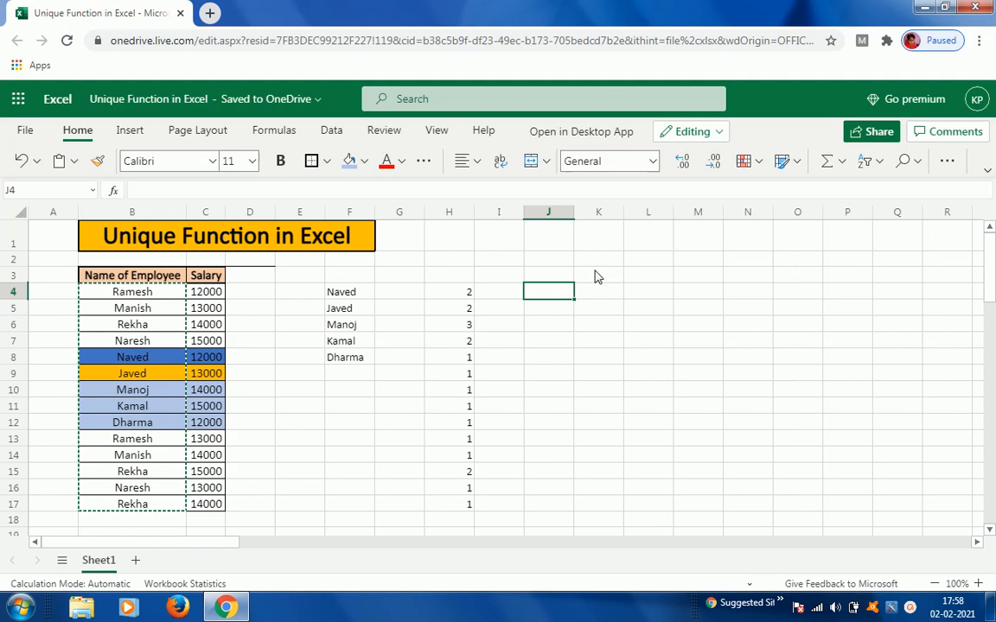
{"action": "key", "text": "Escape"}
{"action": "key", "text": "Right"}
Enter =TRANSPOSE(B4:B17) in J4 to lay the employee names out horizontally
{"action": "left_click", "coordinate": [558, 300]}
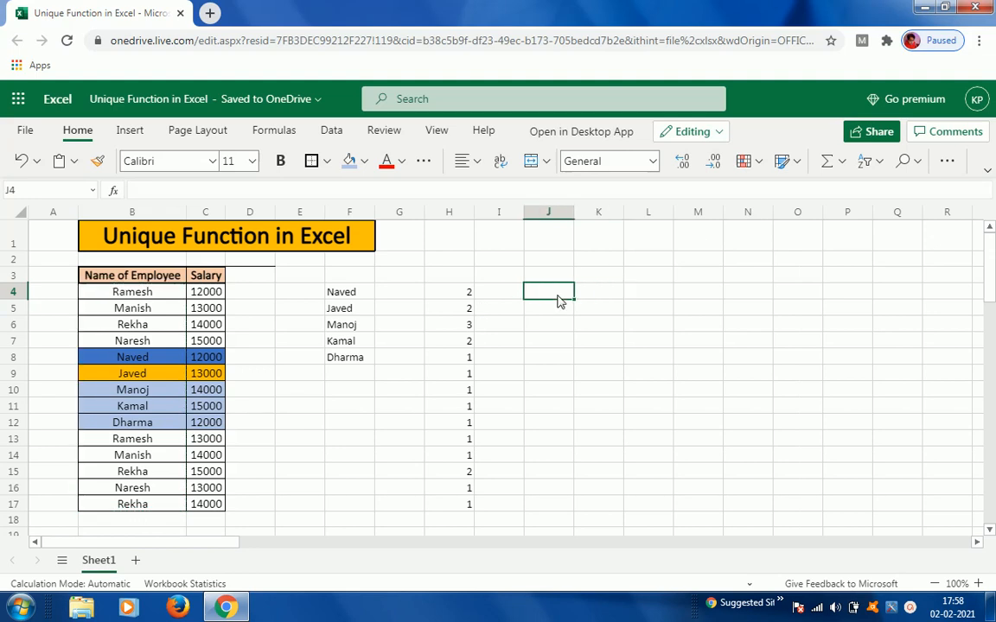
{"action": "type", "text": "=tr"}
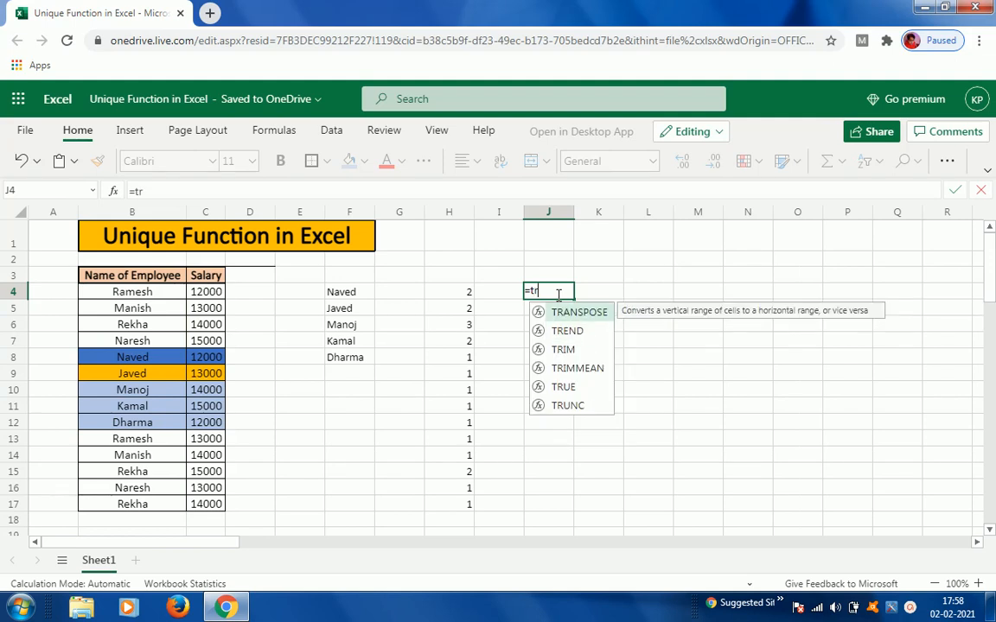
{"action": "key", "text": "Tab"}
{"action": "key", "text": "Left"}
{"action": "key", "text": "Left"}
{"action": "key", "text": "Left"}
{"action": "key", "text": "Left"}
{"action": "key", "text": "Left"}
{"action": "key", "text": "Left"}
{"action": "key", "text": "Left"}
{"action": "key", "text": "Left"}
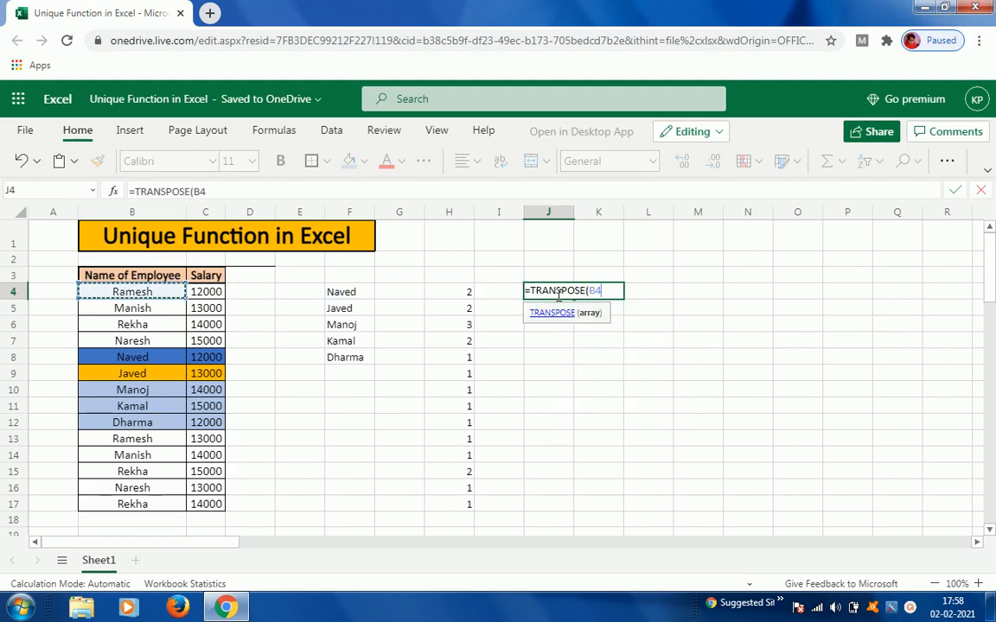
{"action": "key", "text": "ctrl+shift+Down"}
{"action": "key", "text": "Return"}
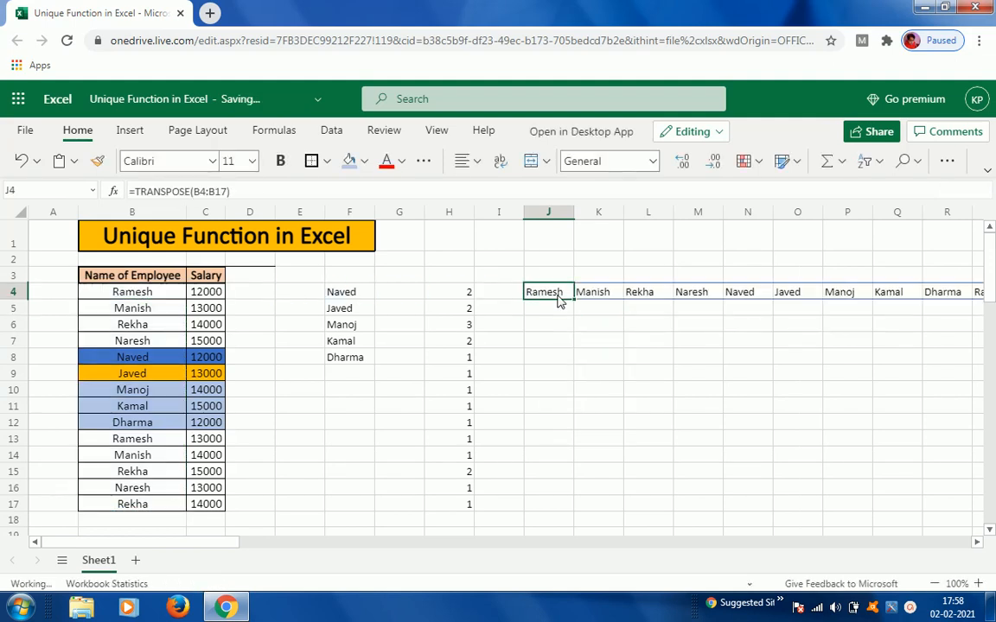
Review the transposed names across J4:W4, ending on the TRANSPOSE formula cell J4
{"action": "key", "text": "Right"}
{"action": "key", "text": "Right"}
{"action": "key", "text": "Right"}
{"action": "key", "text": "Right"}
{"action": "key", "text": "Right"}
{"action": "key", "text": "Right"}
{"action": "key", "text": "Right"}
{"action": "key", "text": "Right"}
{"action": "key", "text": "Right"}
{"action": "key", "text": "Right"}
{"action": "key", "text": "Right"}
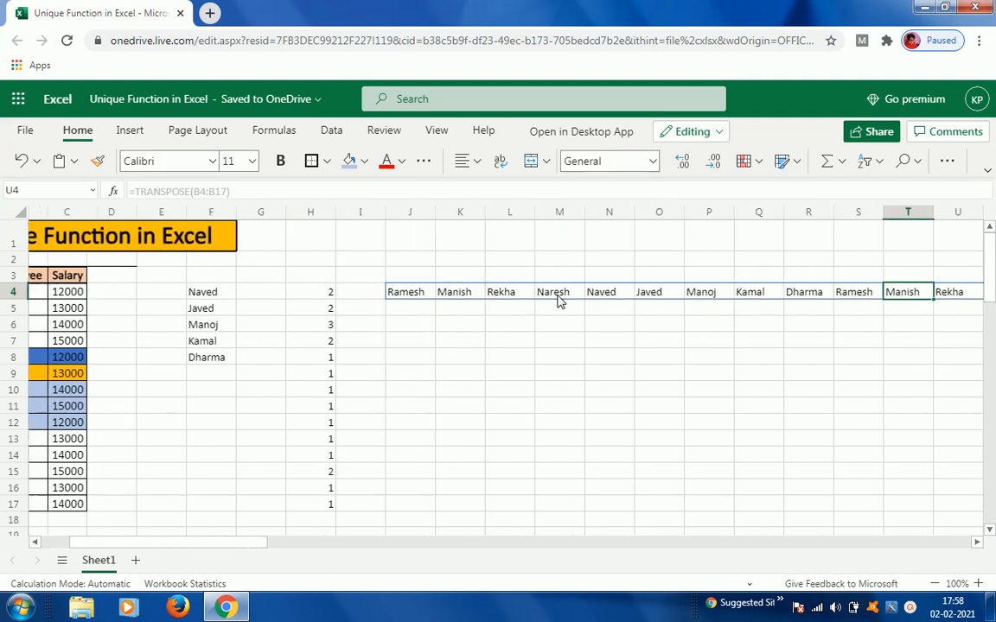
{"action": "key", "text": "Right"}
{"action": "key", "text": "Right"}
{"action": "key", "text": "Right"}
{"action": "key", "text": "Left"}
{"action": "key", "text": "Left"}
{"action": "key", "text": "Left"}
{"action": "key", "text": "Left"}
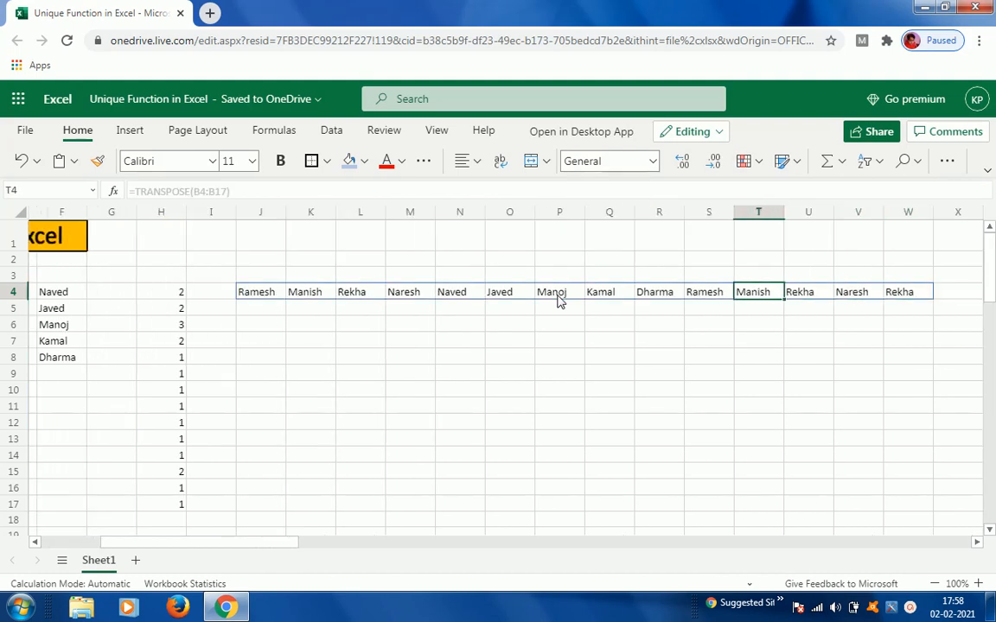
{"action": "key", "text": "Left"}
{"action": "key", "text": "Left"}
{"action": "key", "text": "Left"}
{"action": "key", "text": "Left"}
{"action": "key", "text": "Left"}
{"action": "key", "text": "Left"}
{"action": "key", "text": "Left"}
{"action": "key", "text": "Left"}
{"action": "key", "text": "Left"}
{"action": "key", "text": "Left"}
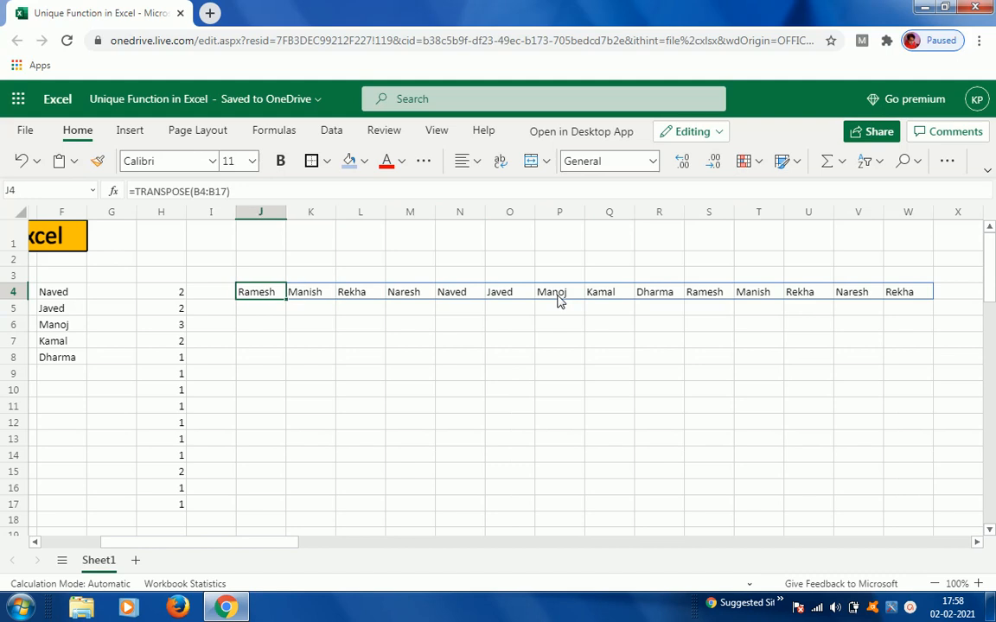
{"action": "key", "text": "Down"}
{"action": "key", "text": "Up"}
{"action": "key", "text": "Down"}
{"action": "type", "text": "=uni"}
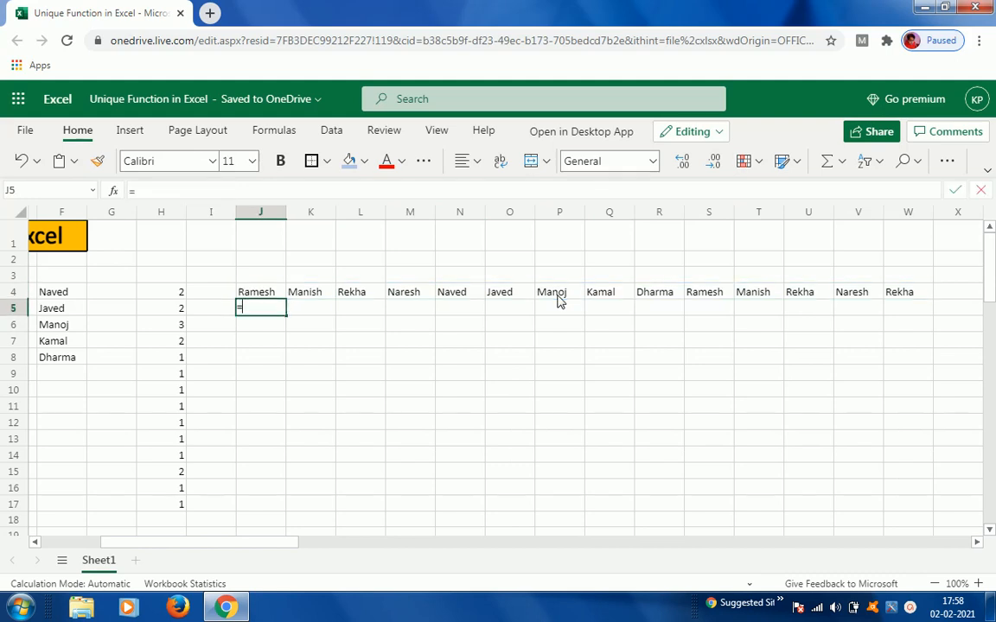
{"action": "key", "text": "Down"}
{"action": "key", "text": "Down"}
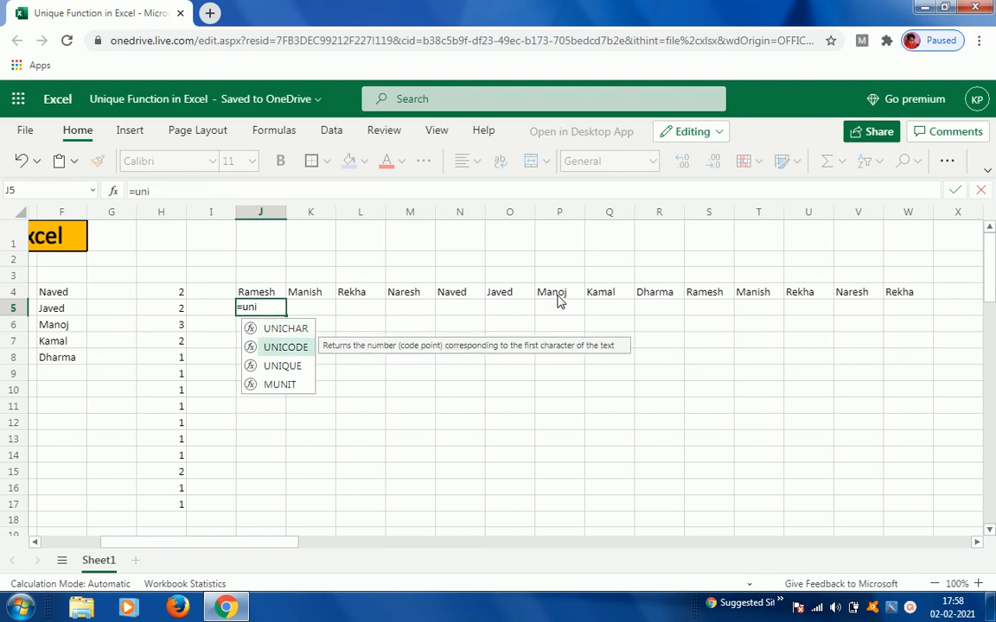
{"action": "key", "text": "Tab"}
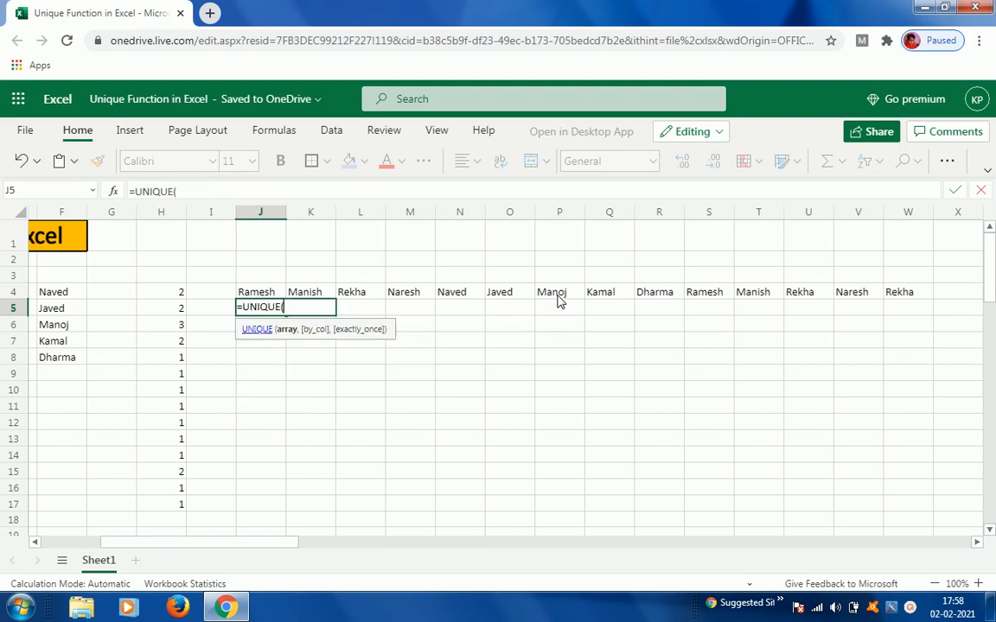
{"action": "type", "text": "J4#"}
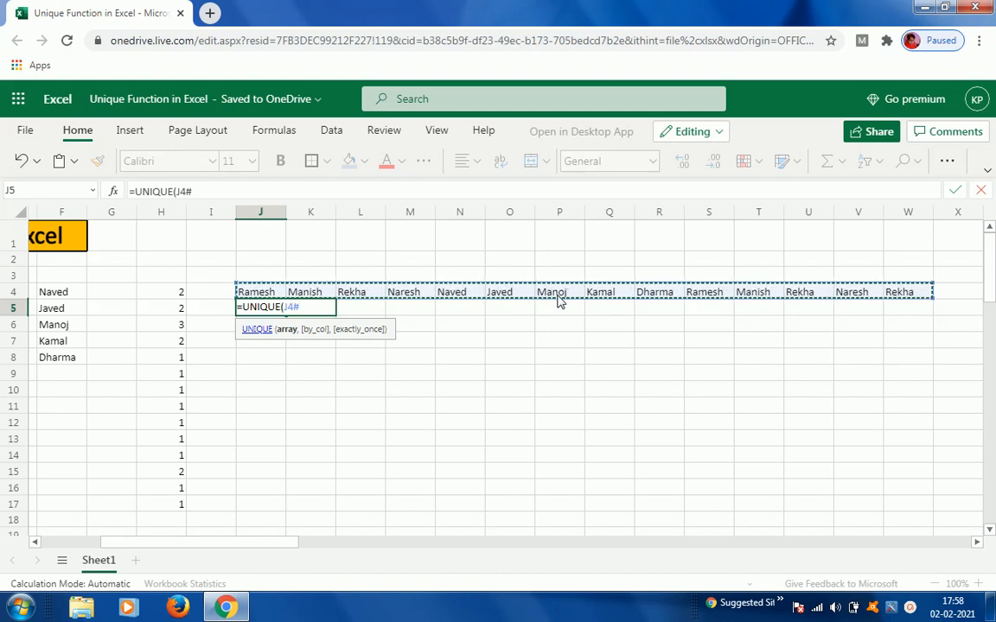
{"action": "key", "text": "Escape"}
Replace the TRANSPOSE formula in J4:W4 with its static values, and check cell J4
{"action": "key", "text": "ctrl+shift+Right"}
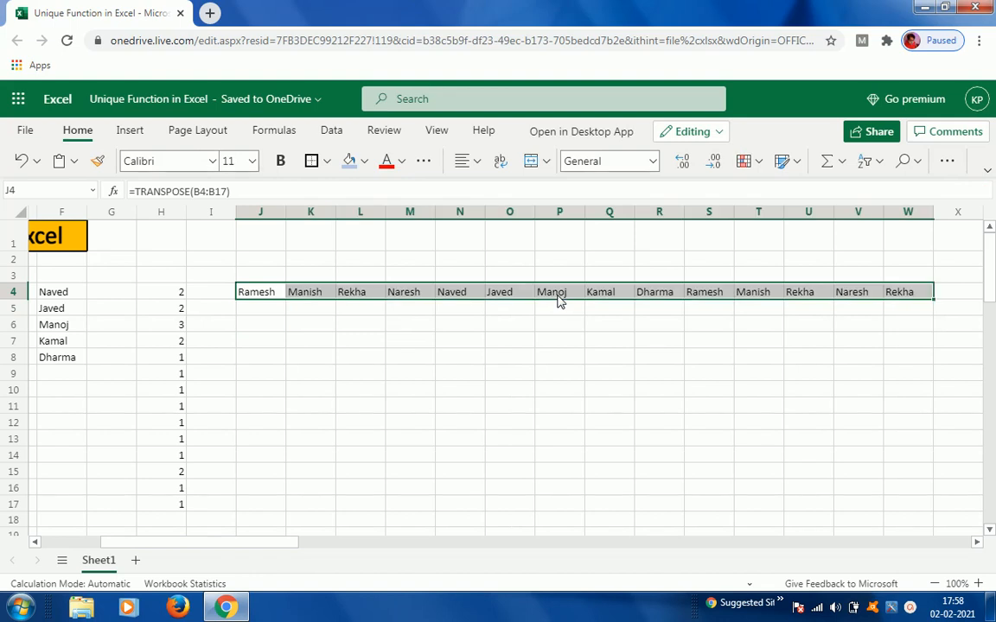
{"action": "key", "text": "ctrl+c"}
{"action": "key", "text": "Escape"}
{"action": "key", "text": "ctrl+c"}
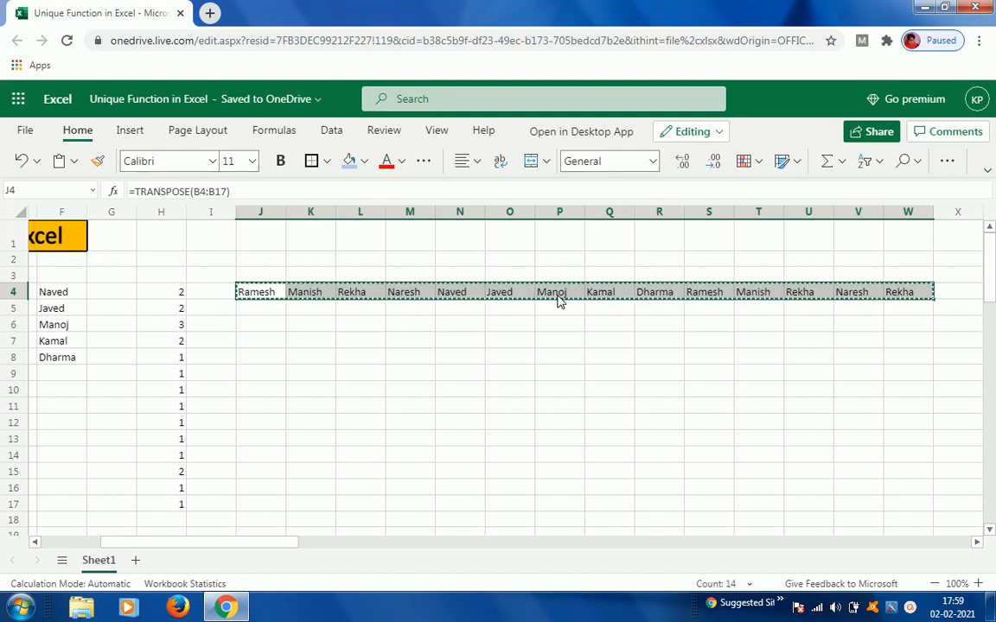
{"action": "key", "text": "ctrl+shift+v"}
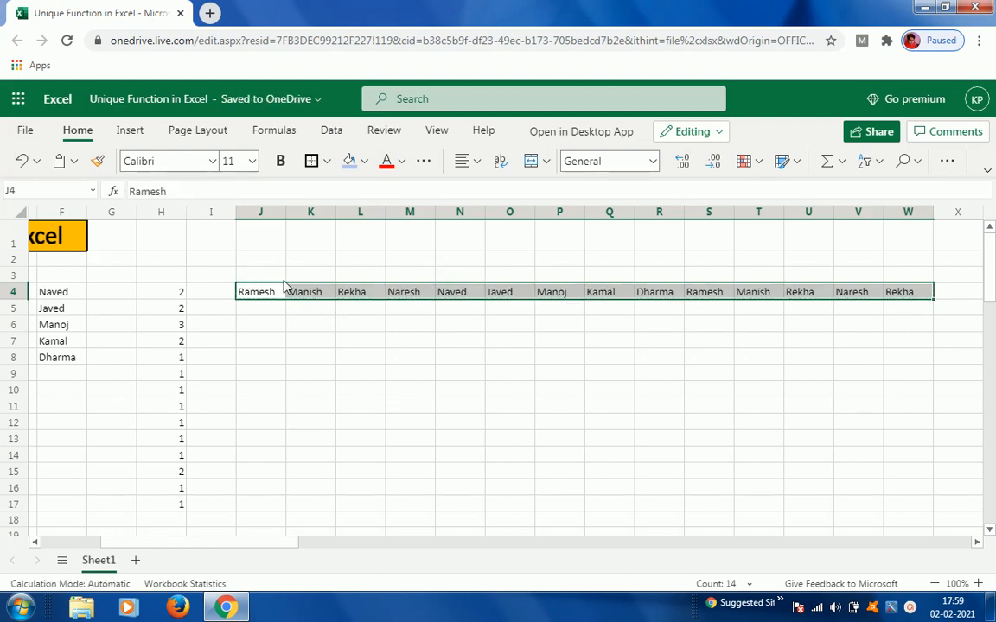
{"action": "left_click", "coordinate": [271, 305]}
{"action": "key", "text": "Up"}
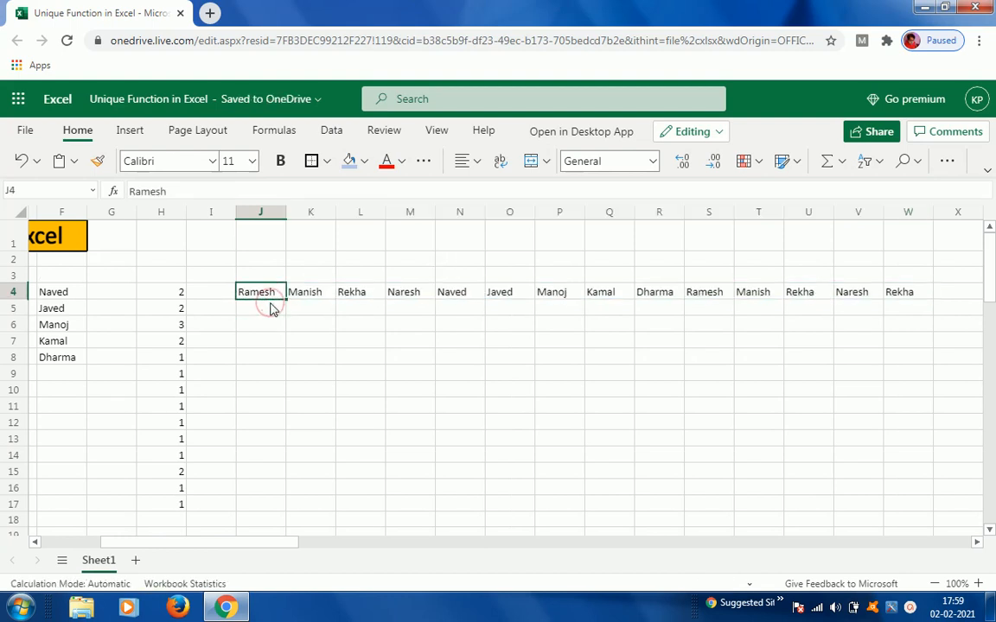
Enter =UNIQUE(J4:W4,TRUE) in J5 to extract the unique names by column
{"action": "left_click", "coordinate": [272, 306]}
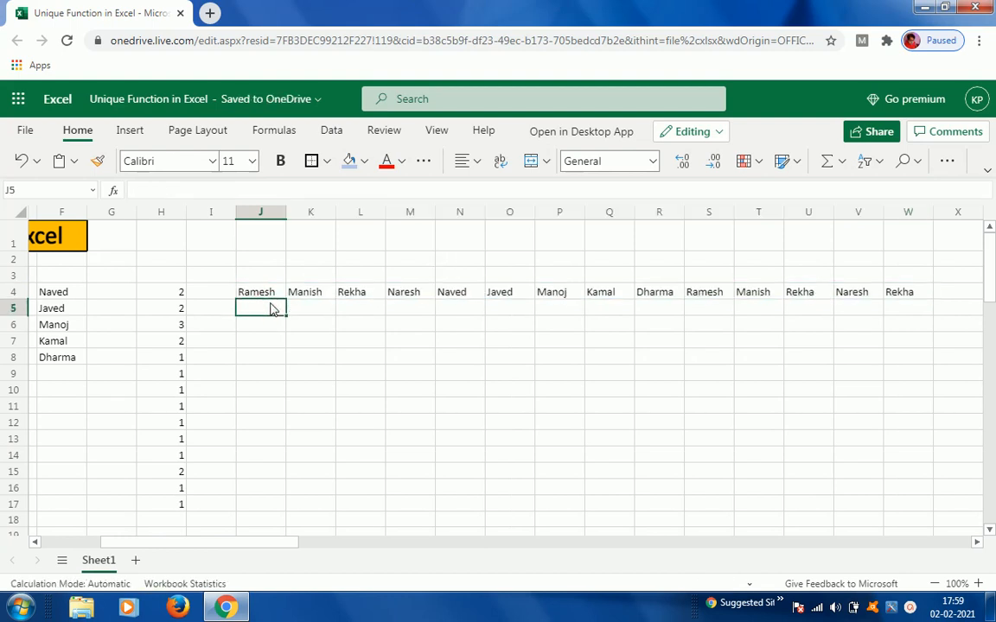
{"action": "type", "text": "=uni"}
{"action": "key", "text": "Down"}
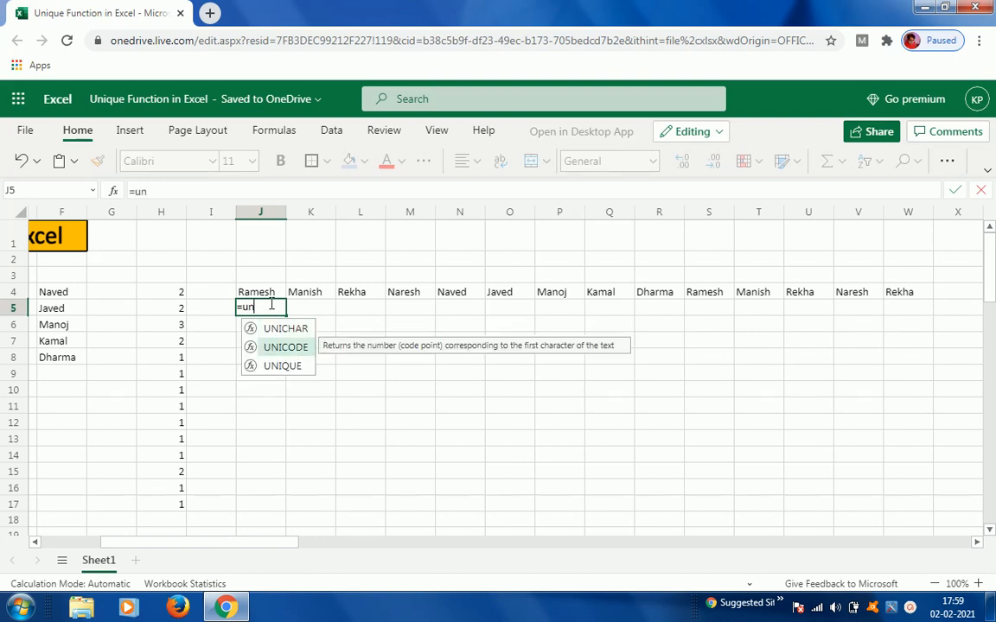
{"action": "key", "text": "Down"}
{"action": "key", "text": "Tab"}
{"action": "key", "text": "Up"}
{"action": "key", "text": "ctrl+shift+Right"}
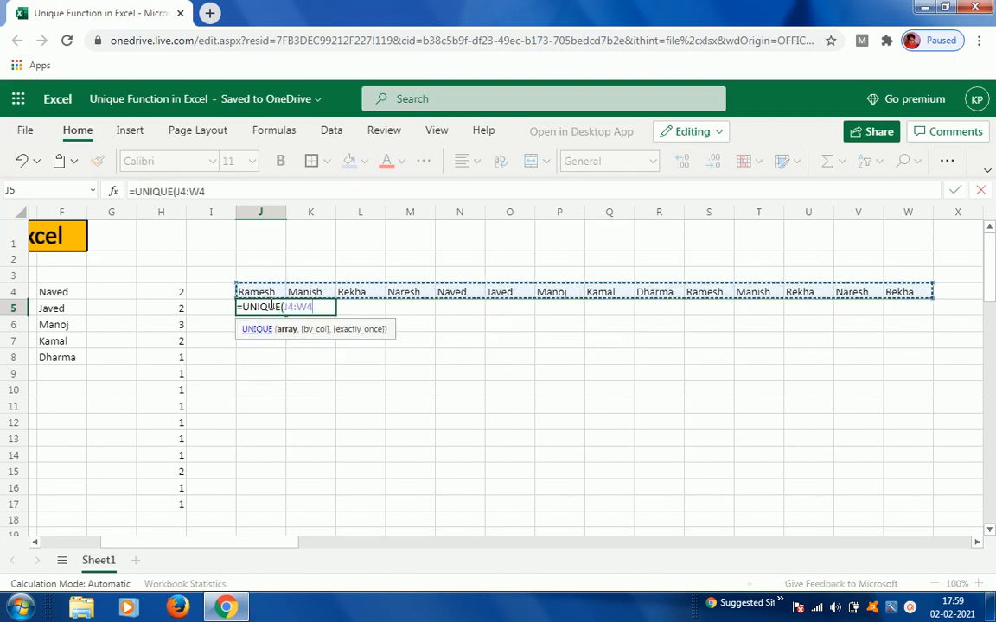
{"action": "type", "text": ","}
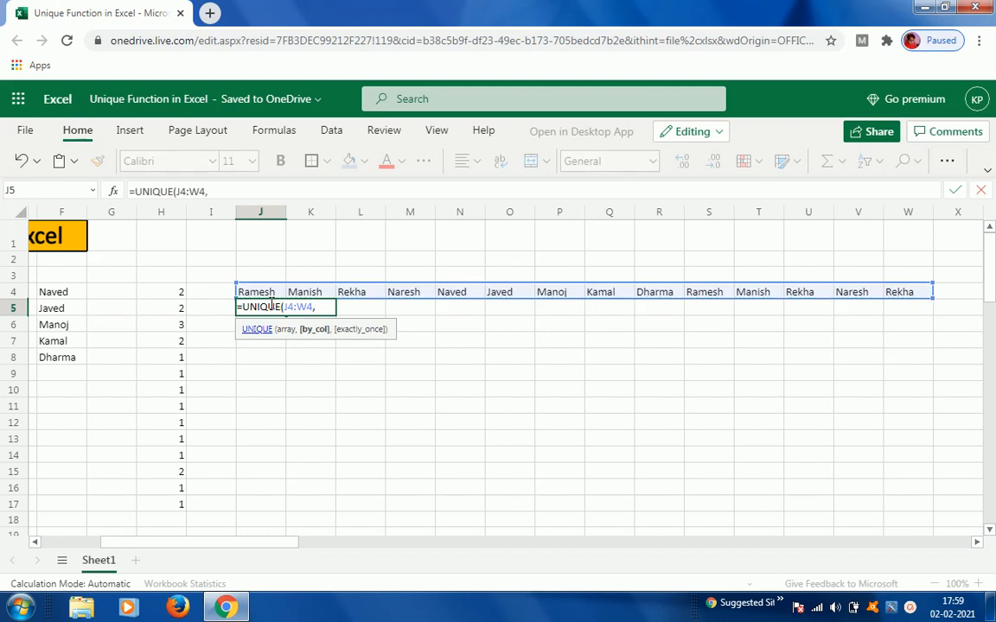
{"action": "type", "text": "tre"}
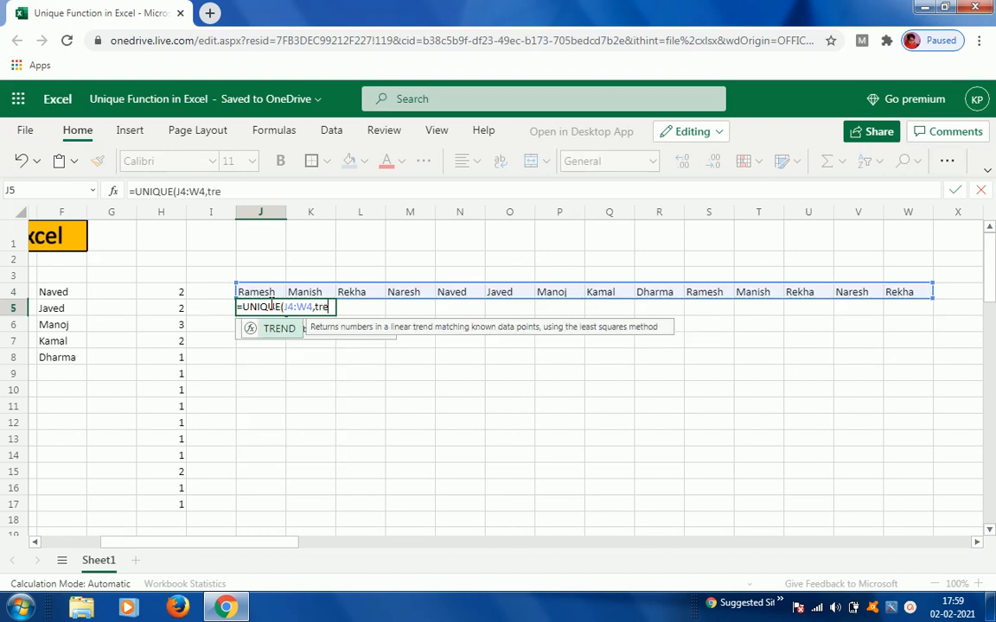
{"action": "key", "text": "BackSpace"}
{"action": "key", "text": "BackSpace"}
{"action": "key", "text": "BackSpace"}
{"action": "type", "text": "Tr"}
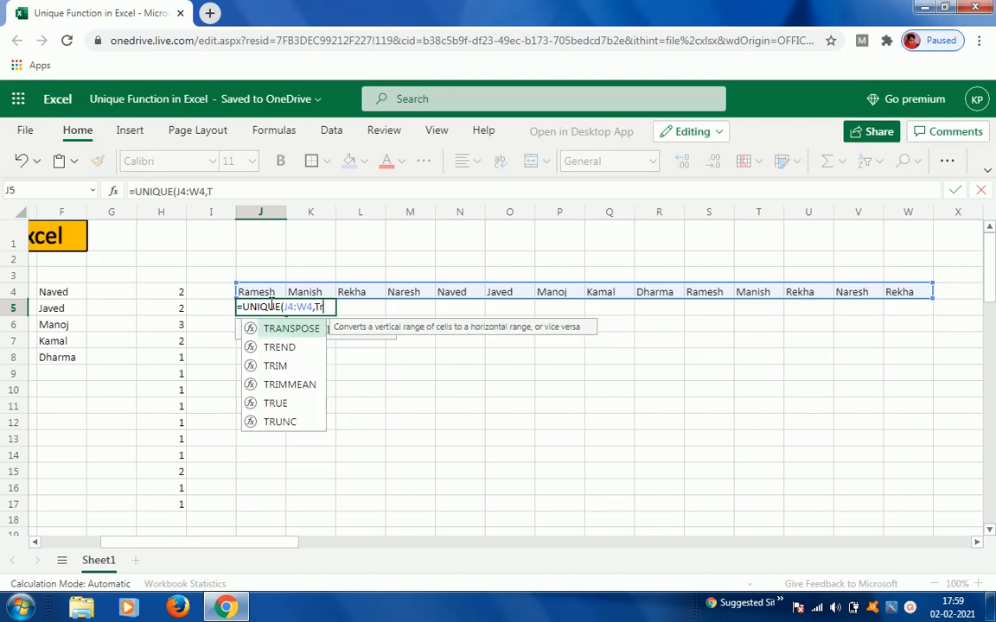
{"action": "type", "text": "ue)"}
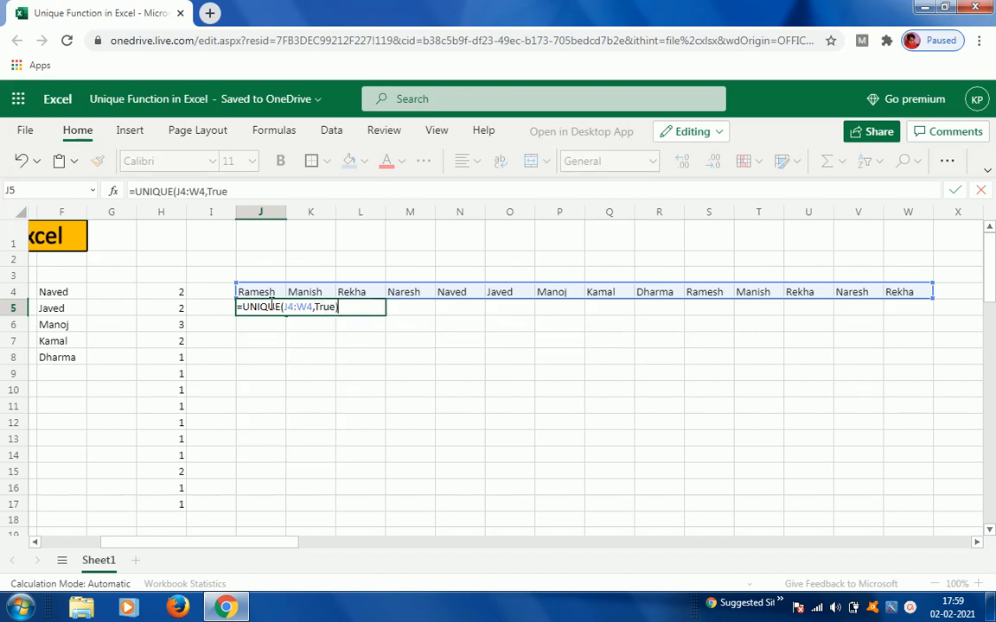
{"action": "key", "text": "Return"}
{"action": "left_click", "coordinate": [270, 308]}
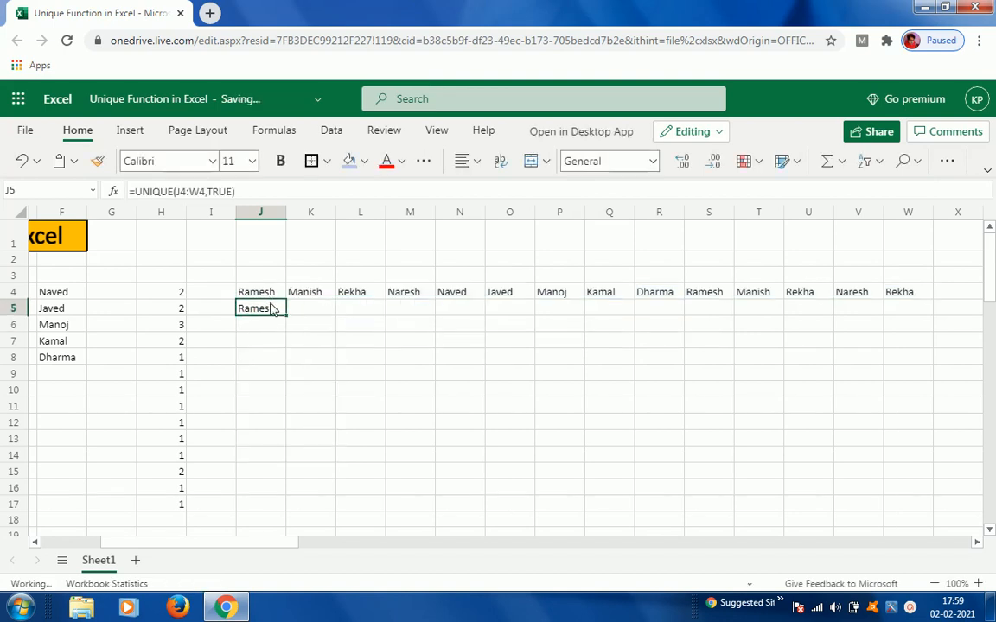
Examine the horizontal list of unique names in row 5, ending on the formula cell J5
{"action": "key", "text": "Right"}
{"action": "key", "text": "Right"}
{"action": "key", "text": "Right"}
{"action": "key", "text": "Right"}
{"action": "key", "text": "Right"}
{"action": "key", "text": "Right"}
{"action": "key", "text": "Right"}
{"action": "key", "text": "Right"}
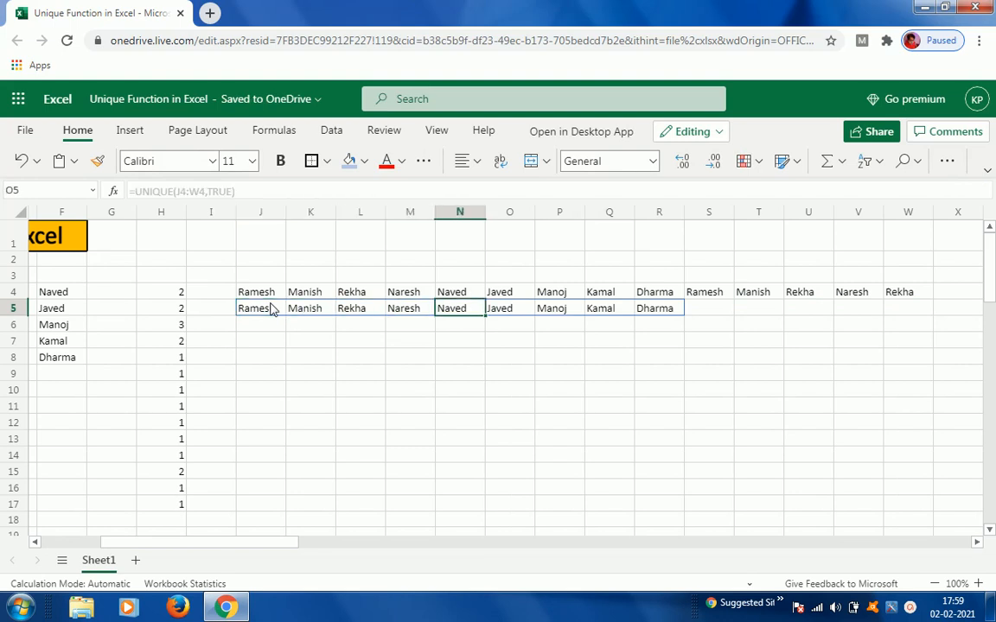
{"action": "key", "text": "Left"}
{"action": "key", "text": "Left"}
{"action": "key", "text": "Left"}
{"action": "key", "text": "Left"}
{"action": "key", "text": "Left"}
{"action": "key", "text": "Left"}
{"action": "key", "text": "Left"}
{"action": "key", "text": "Left"}
{"action": "key", "text": "Left"}
{"action": "key", "text": "Right"}
{"action": "key", "text": "Right"}
{"action": "key", "text": "Left"}
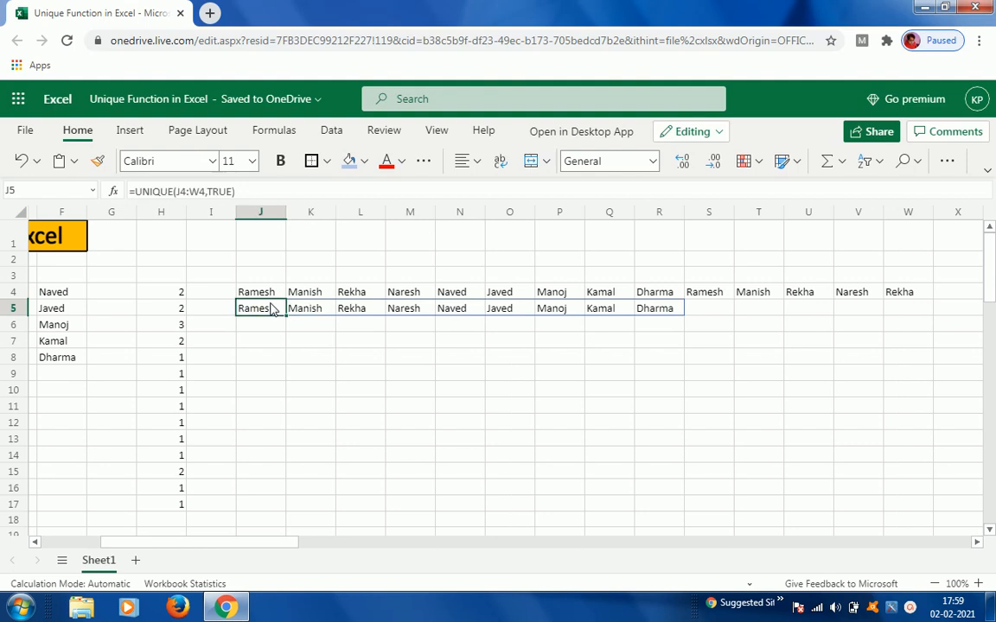
Compare the full horizontal name list in J4:W4 with the UNIQUE results in J5:R5
{"action": "key", "text": "ctrl+shift+Right"}
{"action": "key", "text": "ctrl+shift+Left"}
{"action": "key", "text": "Up"}
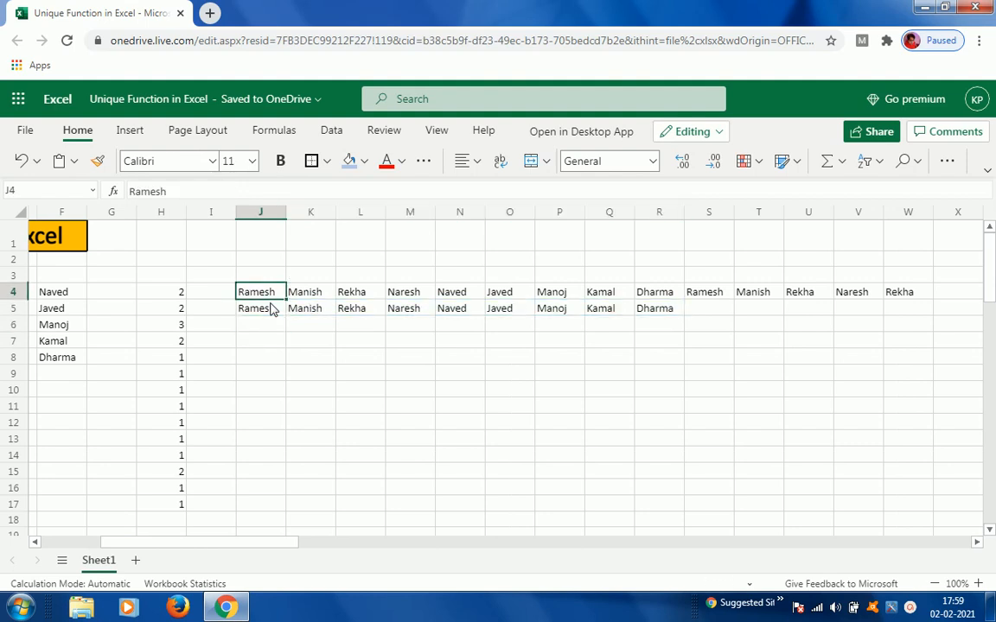
{"action": "key", "text": "ctrl+shift+Right"}
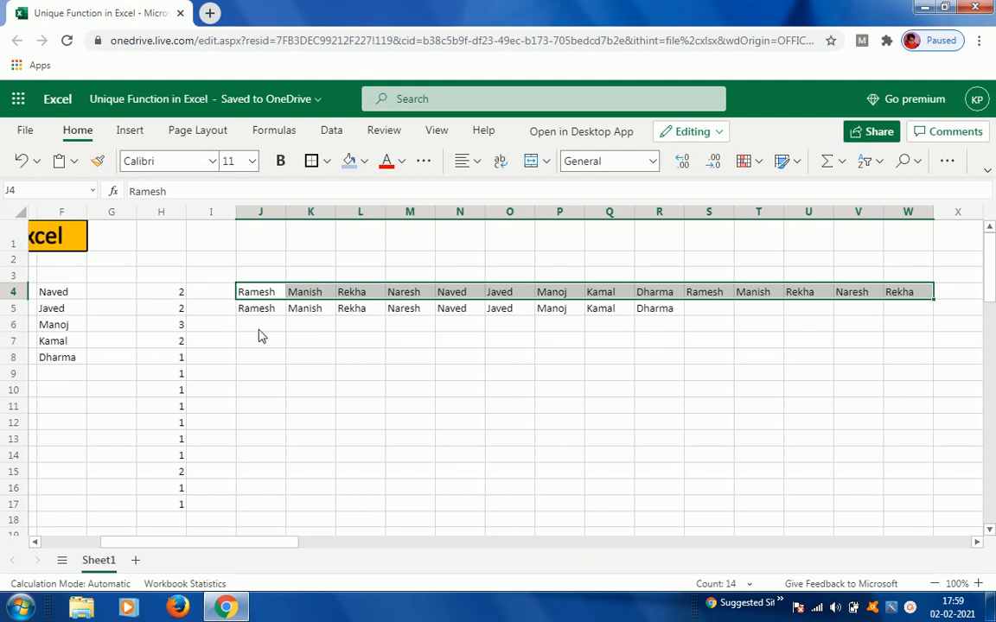
{"action": "left_click", "coordinate": [256, 316]}
{"action": "key", "text": "ctrl+shift+Right"}
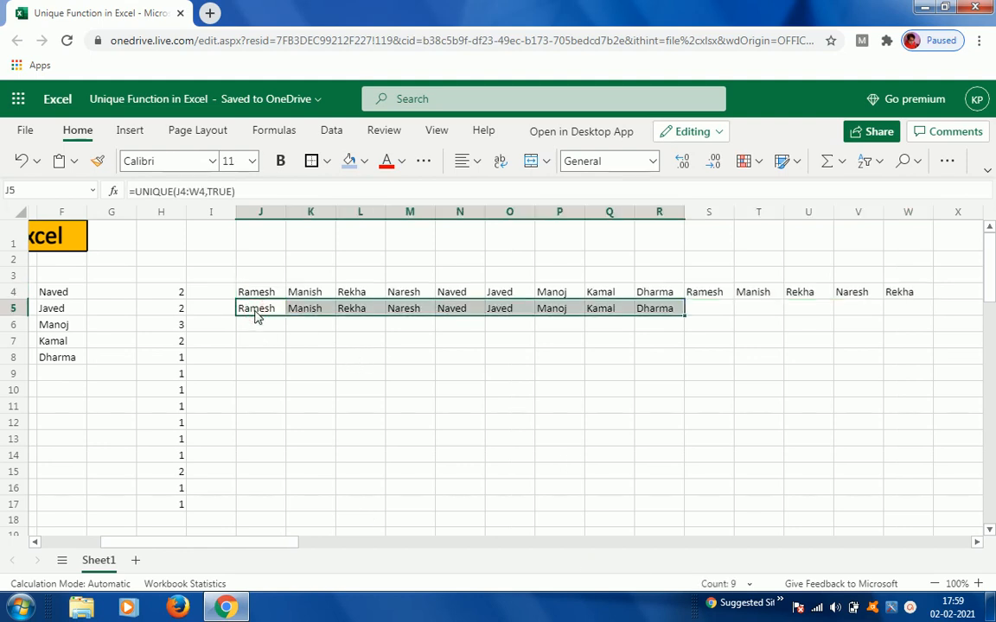
{"action": "key", "text": "Right"}
{"action": "key", "text": "Right"}
{"action": "key", "text": "Right"}
{"action": "key", "text": "Left"}
{"action": "key", "text": "Left"}
{"action": "key", "text": "Left"}
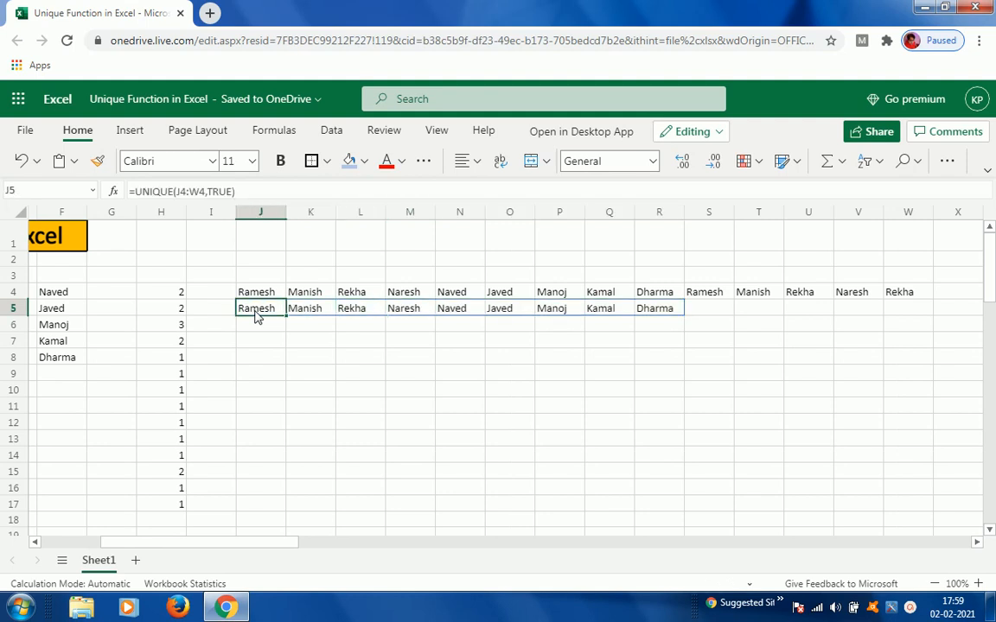
Return to the source table and review its employee names in B4:B17 and the headers in B3:C3
{"action": "key", "text": "Up"}
{"action": "key", "text": "Left"}
{"action": "key", "text": "Left"}
{"action": "key", "text": "Left"}
{"action": "key", "text": "Left"}
{"action": "key", "text": "Left"}
{"action": "key", "text": "Left"}
{"action": "key", "text": "Left"}
{"action": "key", "text": "Left"}
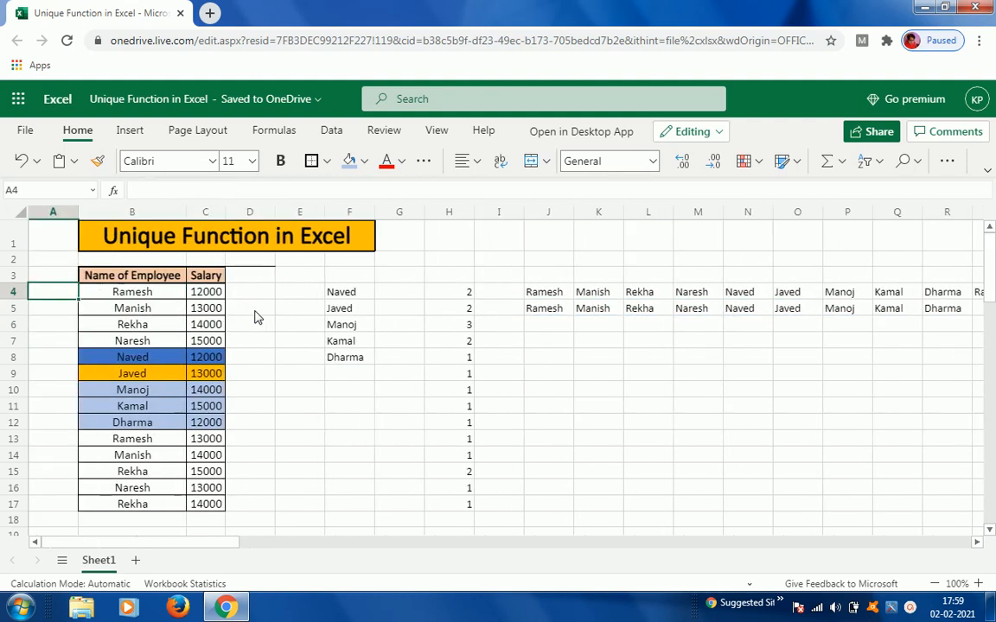
{"action": "key", "text": "Right"}
{"action": "key", "text": "Right"}
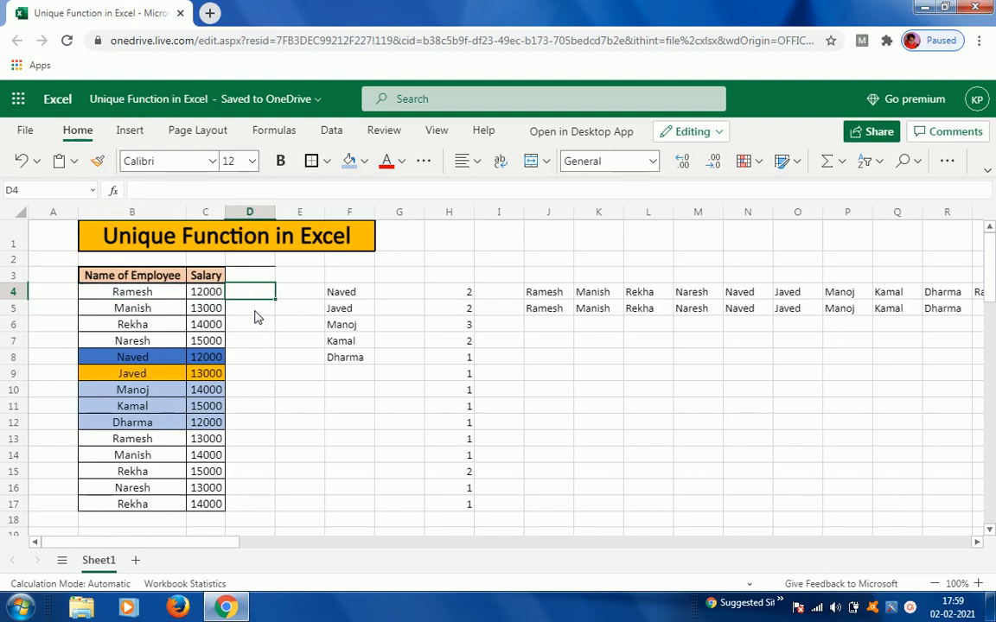
{"action": "key", "text": "Left"}
{"action": "key", "text": "Left"}
{"action": "key", "text": "ctrl+shift+Down"}
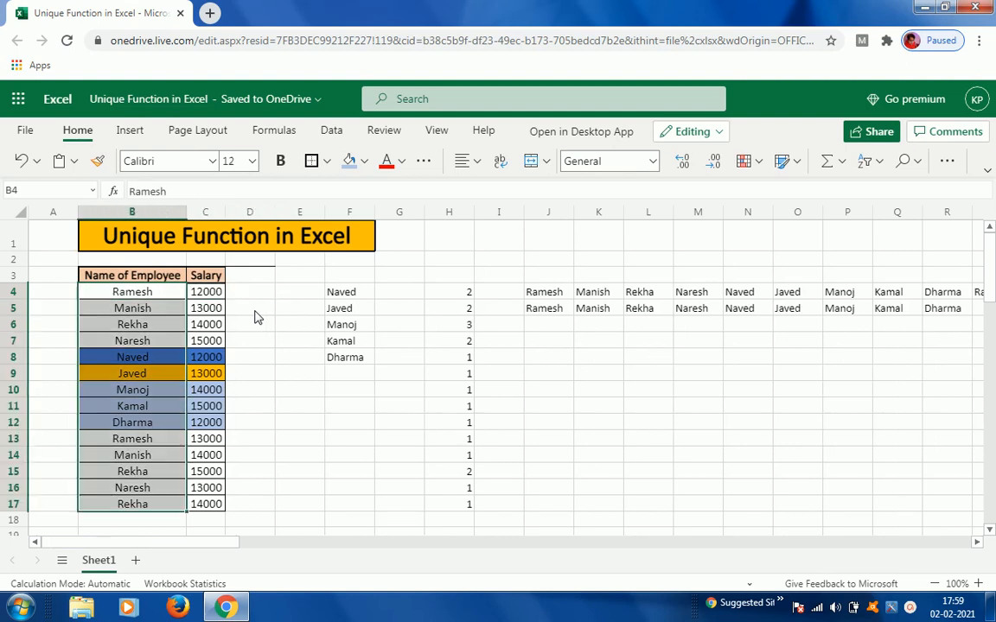
{"action": "key", "text": "Right"}
{"action": "key", "text": "Up"}
{"action": "key", "text": "Left"}
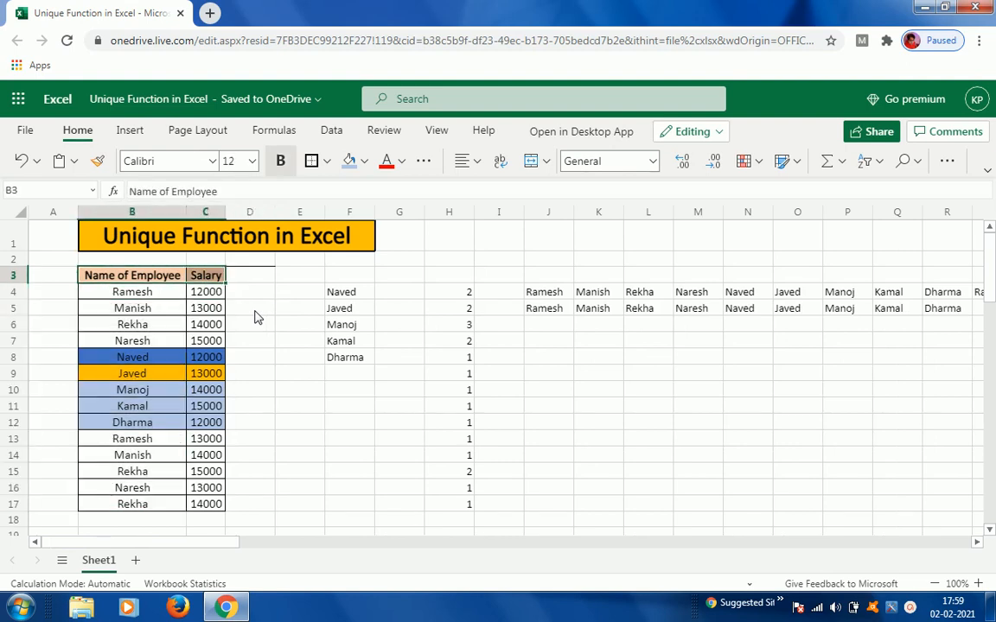
Examine the exactly-once UNIQUE formula in F4, then return to the source table's first row at A4
{"action": "key", "text": "Down"}
{"action": "key", "text": "Right"}
{"action": "key", "text": "Right"}
{"action": "key", "text": "Right"}
{"action": "key", "text": "Right"}
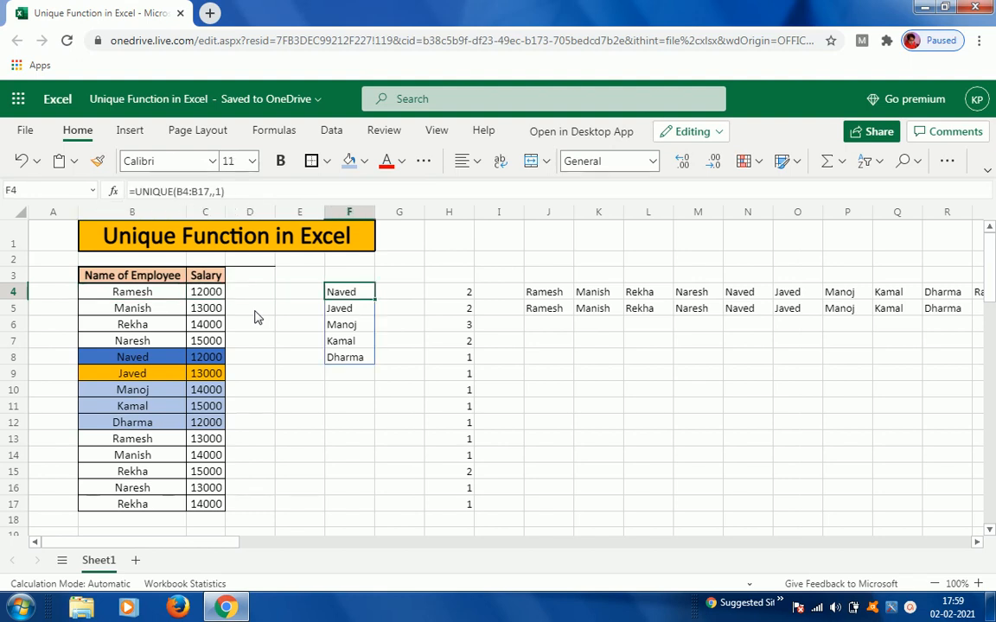
{"action": "key", "text": "Left"}
{"action": "key", "text": "Left"}
{"action": "key", "text": "Left"}
{"action": "key", "text": "Left"}
{"action": "key", "text": "Left"}
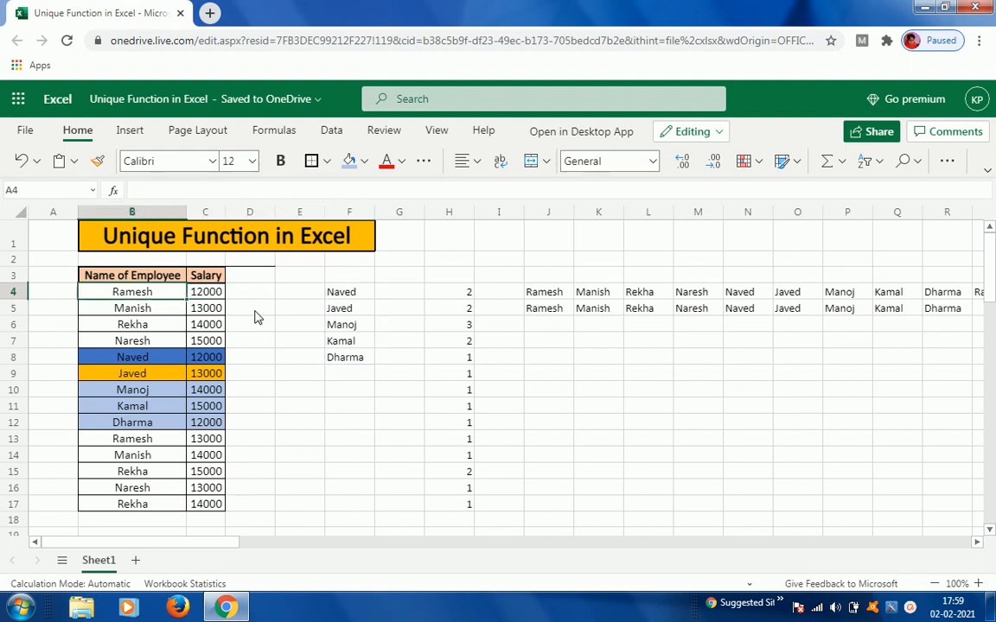
Examine the horizontal employee names in row 4 from J4 through V4, ending back on J4
{"action": "key", "text": "Right"}
{"action": "key", "text": "Right"}
{"action": "key", "text": "Right"}
{"action": "key", "text": "Right"}
{"action": "key", "text": "Right"}
{"action": "key", "text": "Right"}
{"action": "key", "text": "Right"}
{"action": "key", "text": "Right"}
{"action": "key", "text": "Right"}
{"action": "key", "text": "Right"}
{"action": "key", "text": "Right"}
{"action": "key", "text": "Right"}
{"action": "key", "text": "Right"}
{"action": "key", "text": "Right"}
{"action": "key", "text": "Right"}
{"action": "key", "text": "Right"}
{"action": "key", "text": "Right"}
{"action": "key", "text": "Right"}
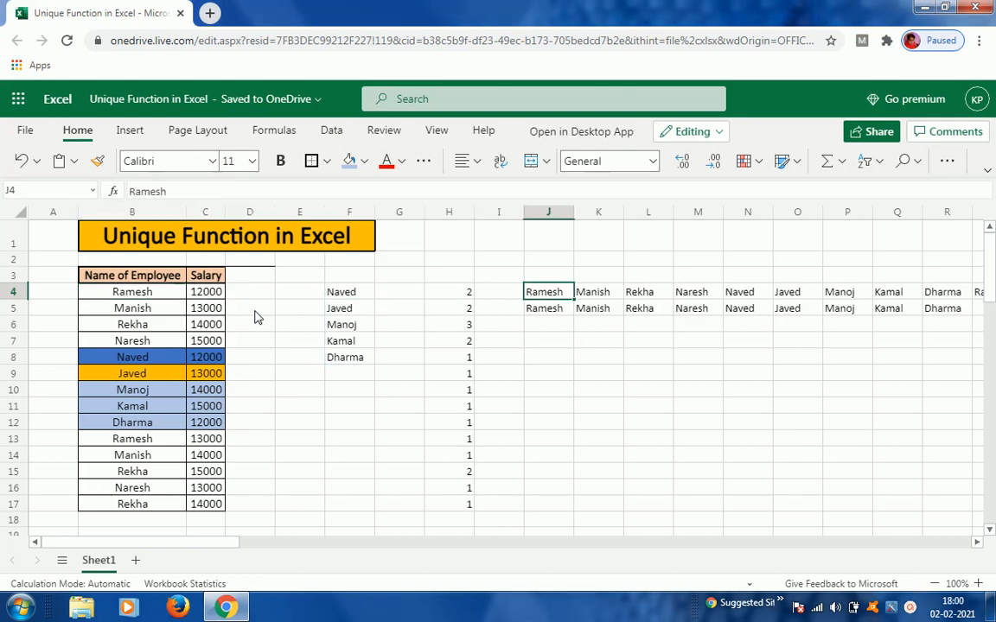
{"action": "key", "text": "Right"}
{"action": "key", "text": "Right"}
{"action": "key", "text": "Right"}
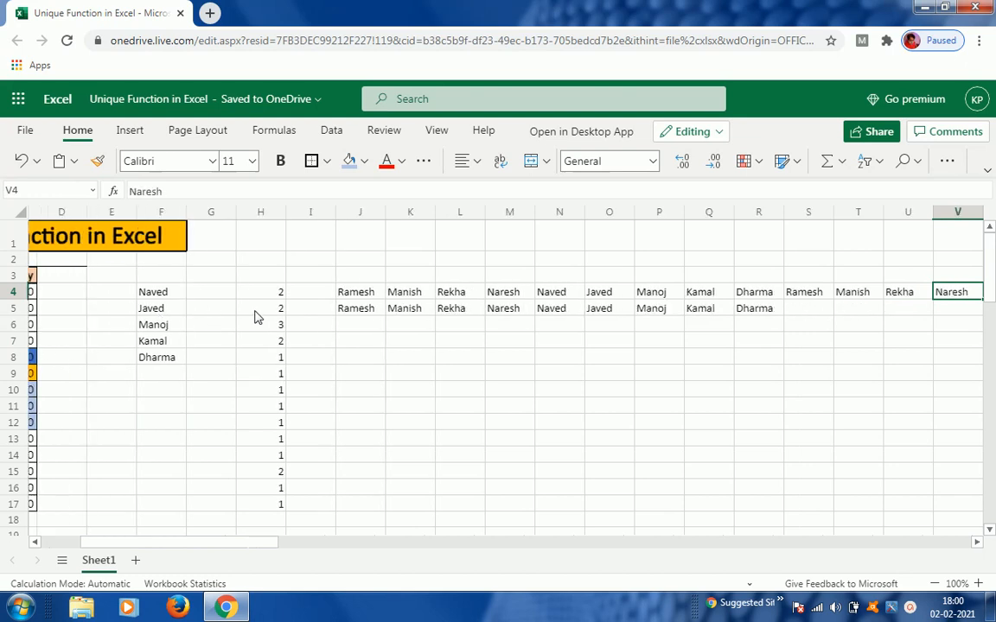
{"action": "key", "text": "Left"}
{"action": "key", "text": "Left"}
{"action": "key", "text": "Left"}
{"action": "key", "text": "Left"}
{"action": "key", "text": "Left"}
{"action": "key", "text": "Left"}
{"action": "key", "text": "Left"}
{"action": "key", "text": "Left"}
{"action": "key", "text": "Left"}
{"action": "key", "text": "Left"}
{"action": "key", "text": "Left"}
{"action": "key", "text": "Left"}
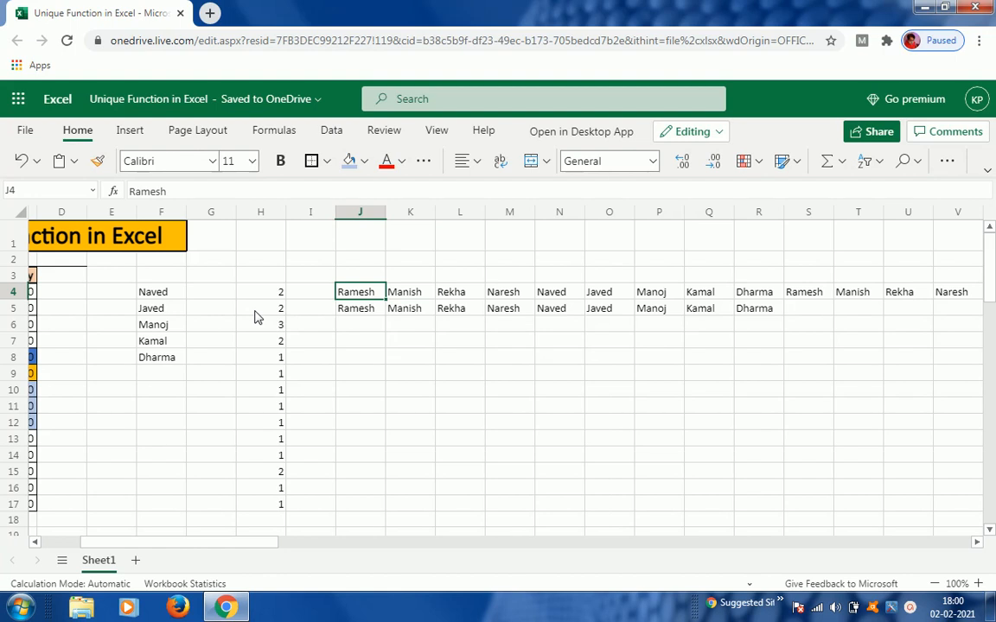
Review the horizontal names from J4 to T4 once more and return to cell A4 beside the source table
{"action": "key", "text": "Right"}
{"action": "key", "text": "Right"}
{"action": "key", "text": "Right"}
{"action": "key", "text": "Right"}
{"action": "key", "text": "Right"}
{"action": "key", "text": "Right"}
{"action": "key", "text": "Right"}
{"action": "key", "text": "Right"}
{"action": "key", "text": "Right"}
{"action": "key", "text": "Right"}
{"action": "key", "text": "Right"}
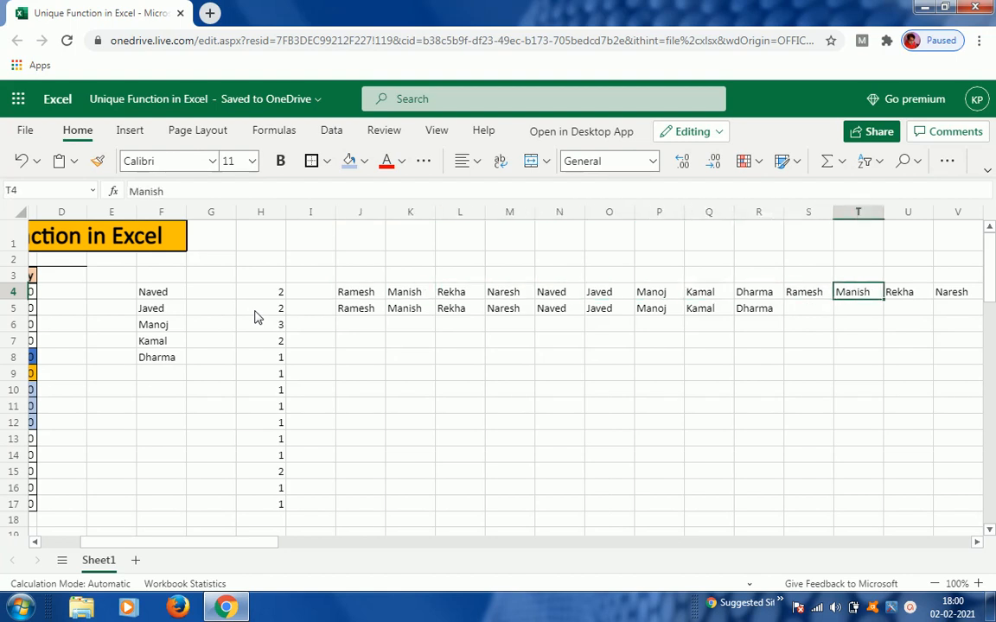
{"action": "key", "text": "Left"}
{"action": "key", "text": "Left"}
{"action": "key", "text": "Left"}
{"action": "key", "text": "Left"}
{"action": "key", "text": "Left"}
{"action": "key", "text": "Left"}
{"action": "key", "text": "Left"}
{"action": "key", "text": "Left"}
{"action": "key", "text": "Left"}
{"action": "key", "text": "Left"}
{"action": "key", "text": "Left"}
{"action": "key", "text": "Left"}
{"action": "key", "text": "Left"}
{"action": "key", "text": "Left"}
{"action": "key", "text": "Left"}
{"action": "key", "text": "Left"}
{"action": "key", "text": "Left"}
{"action": "key", "text": "Left"}
{"action": "key", "text": "Left"}
{"action": "key", "text": "Left"}
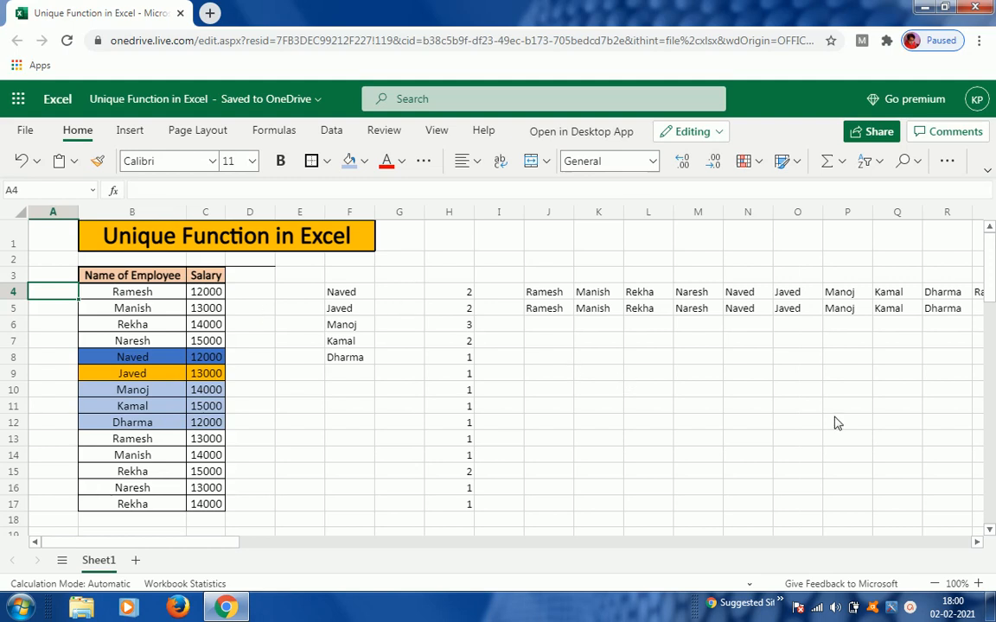
{"action": "left_click", "coordinate": [909, 607]}
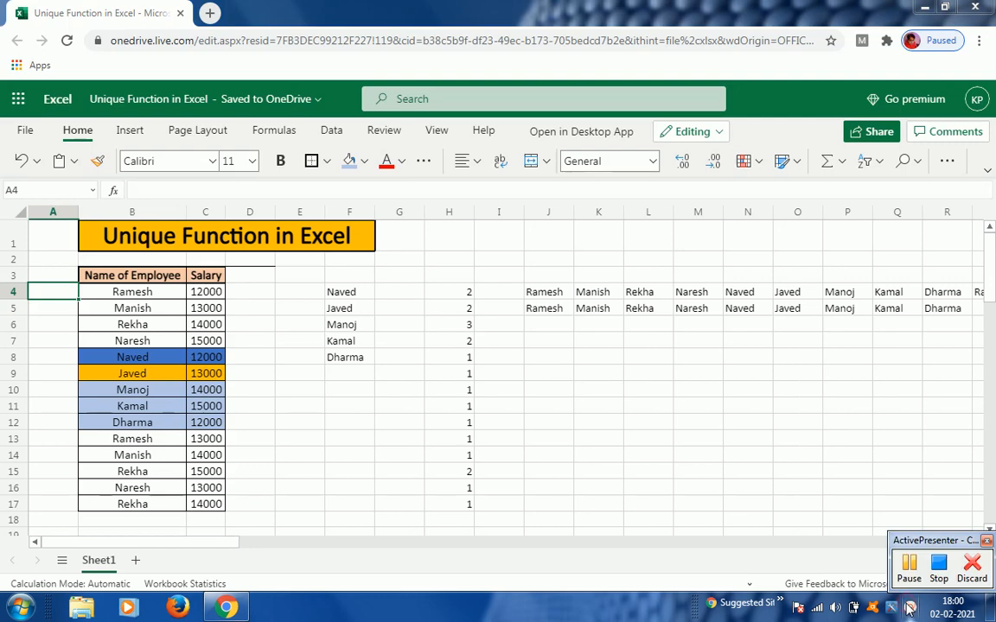